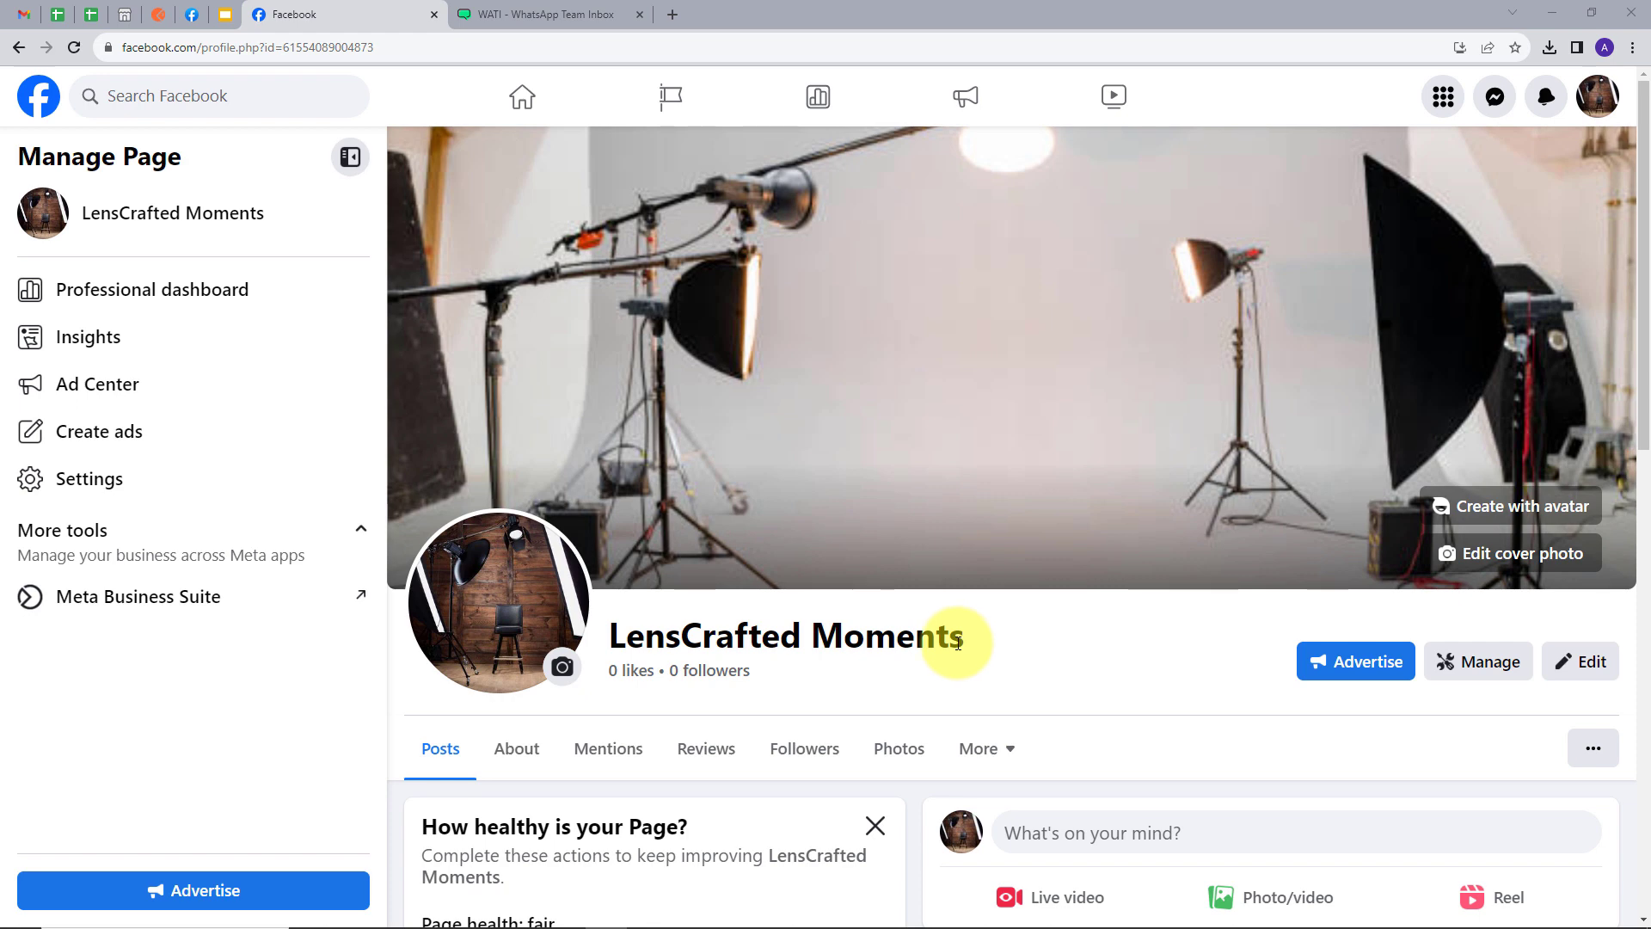
Open pabbly.com in a new browser tab, sign in to the account and access Pabbly Connect.
left_click(511, 15)
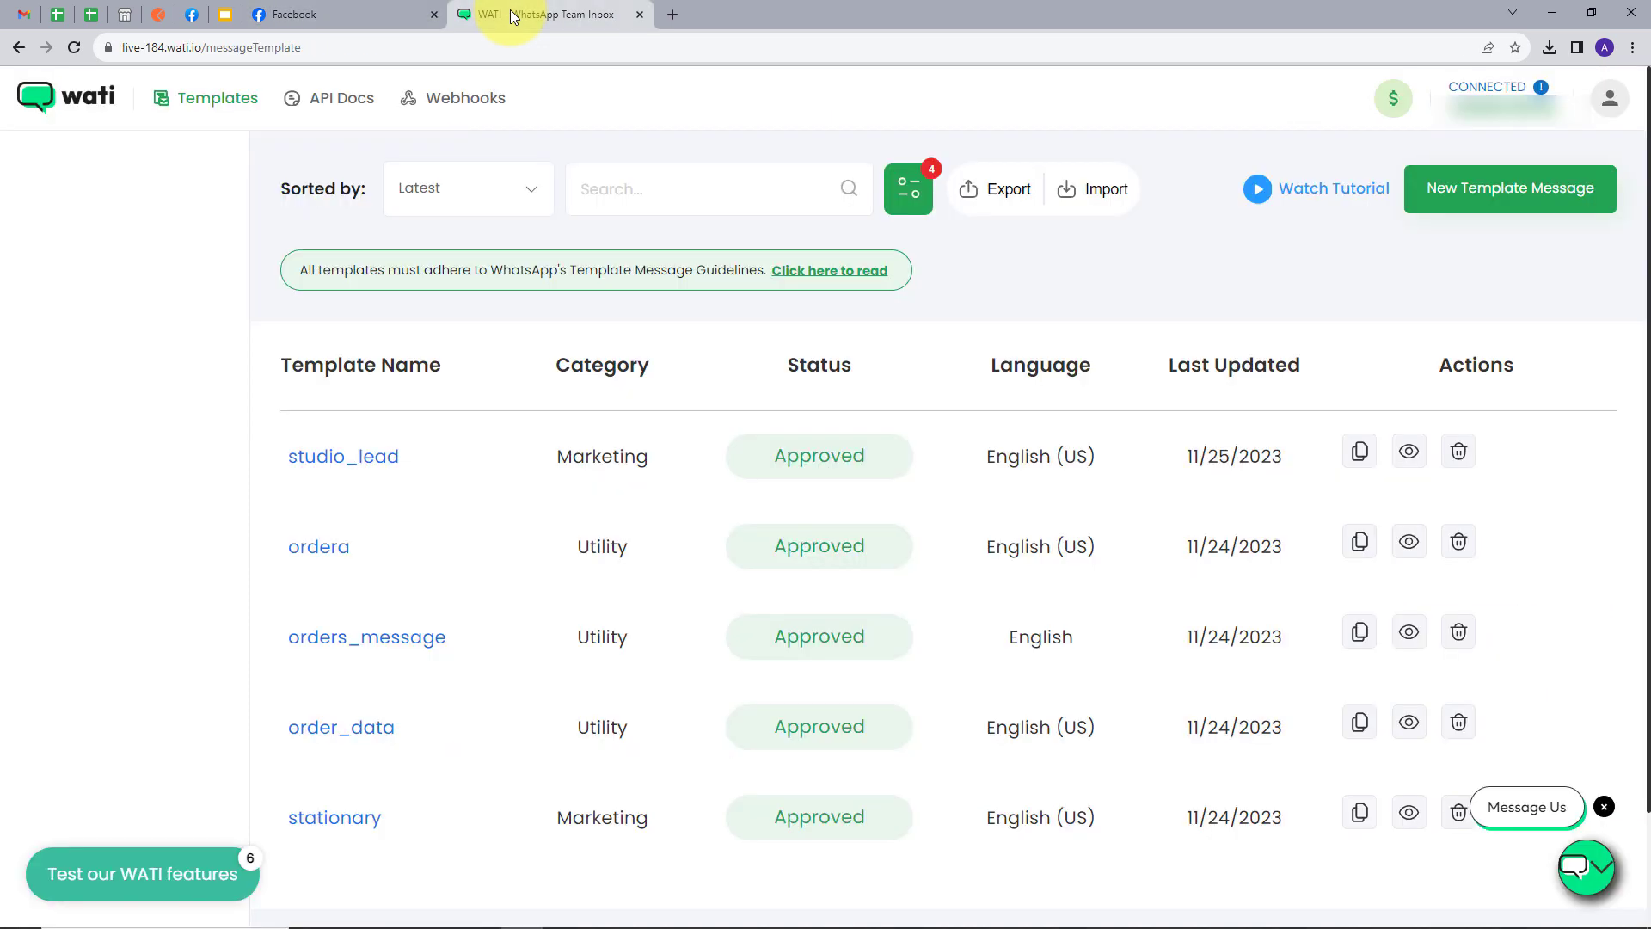
left_click(674, 15)
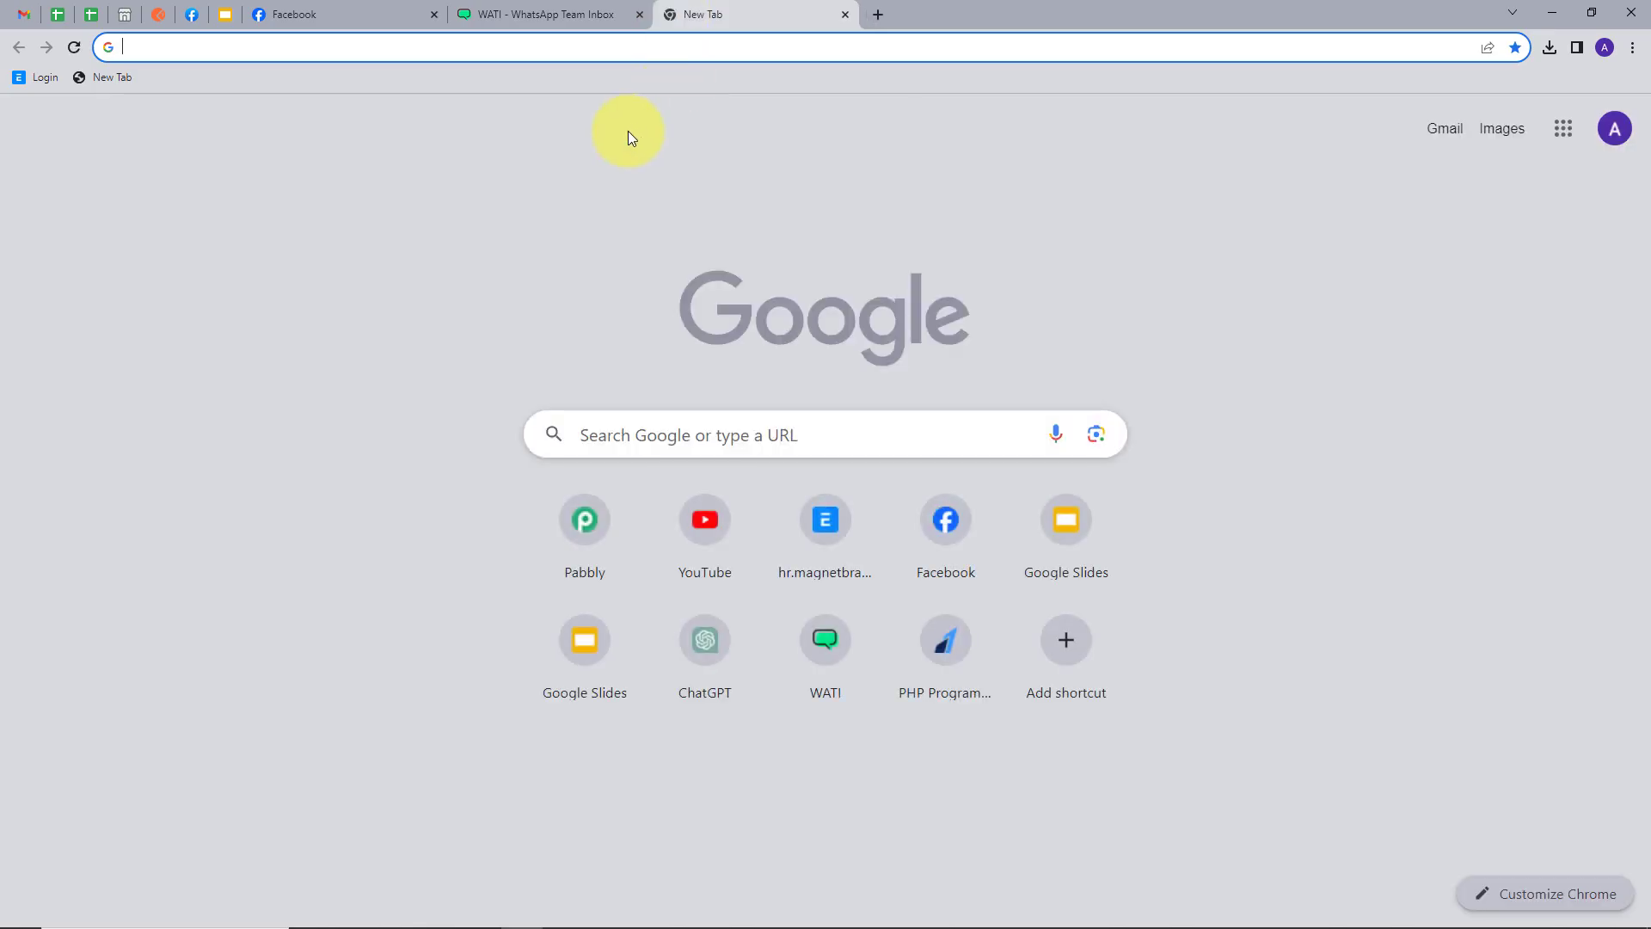
type("pabbly")
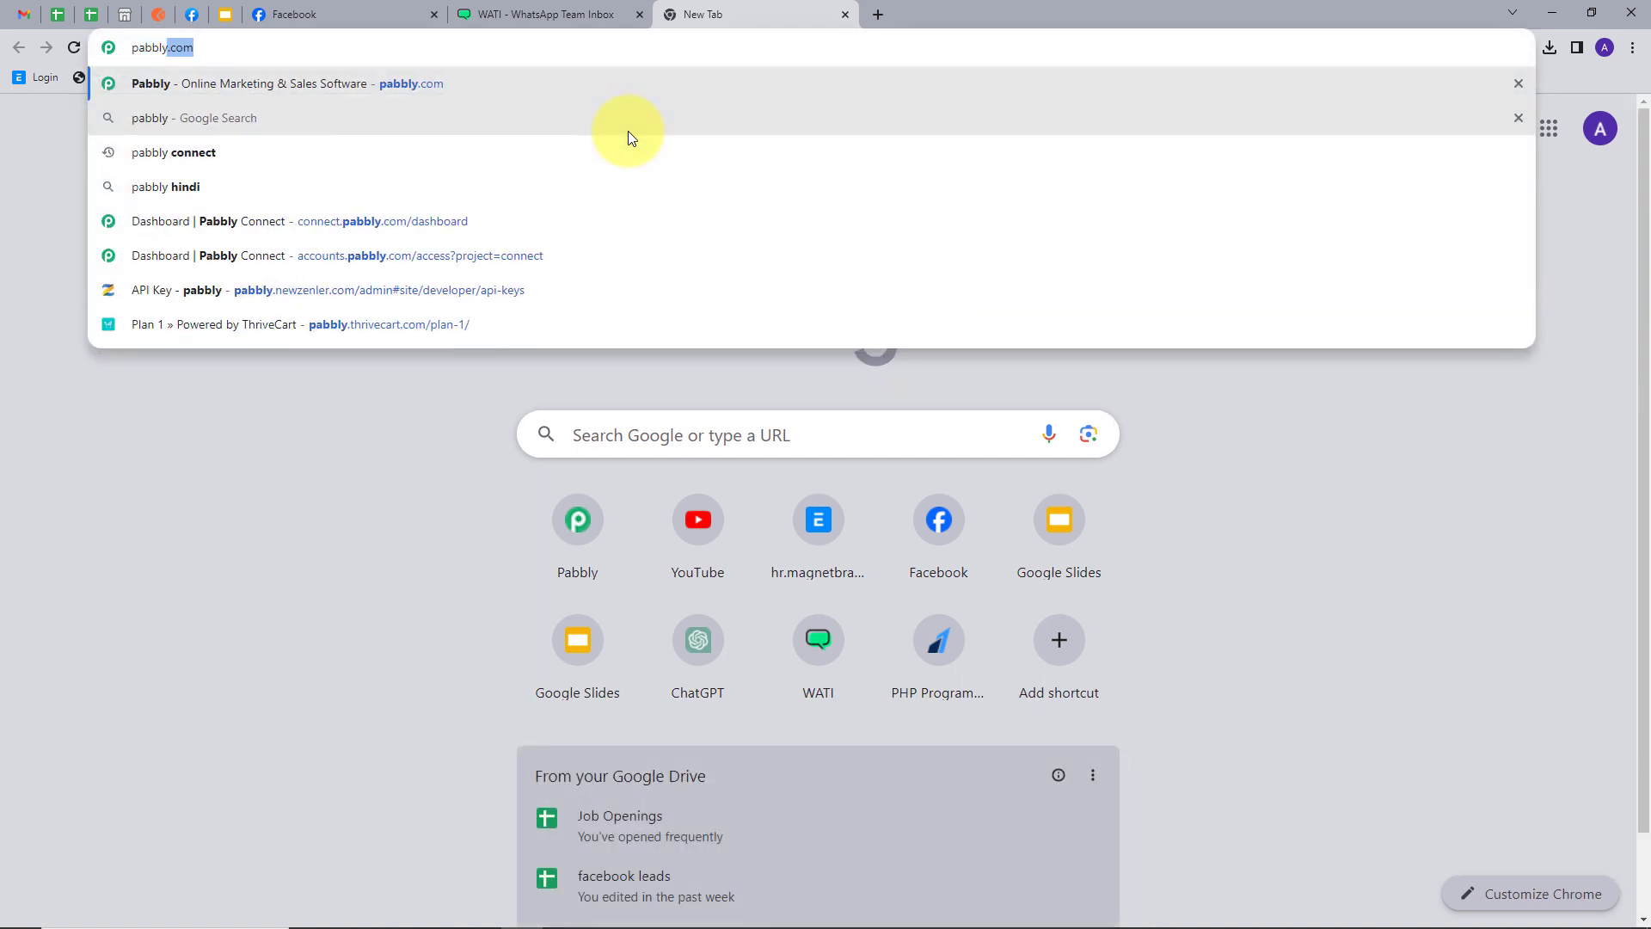
key("Return")
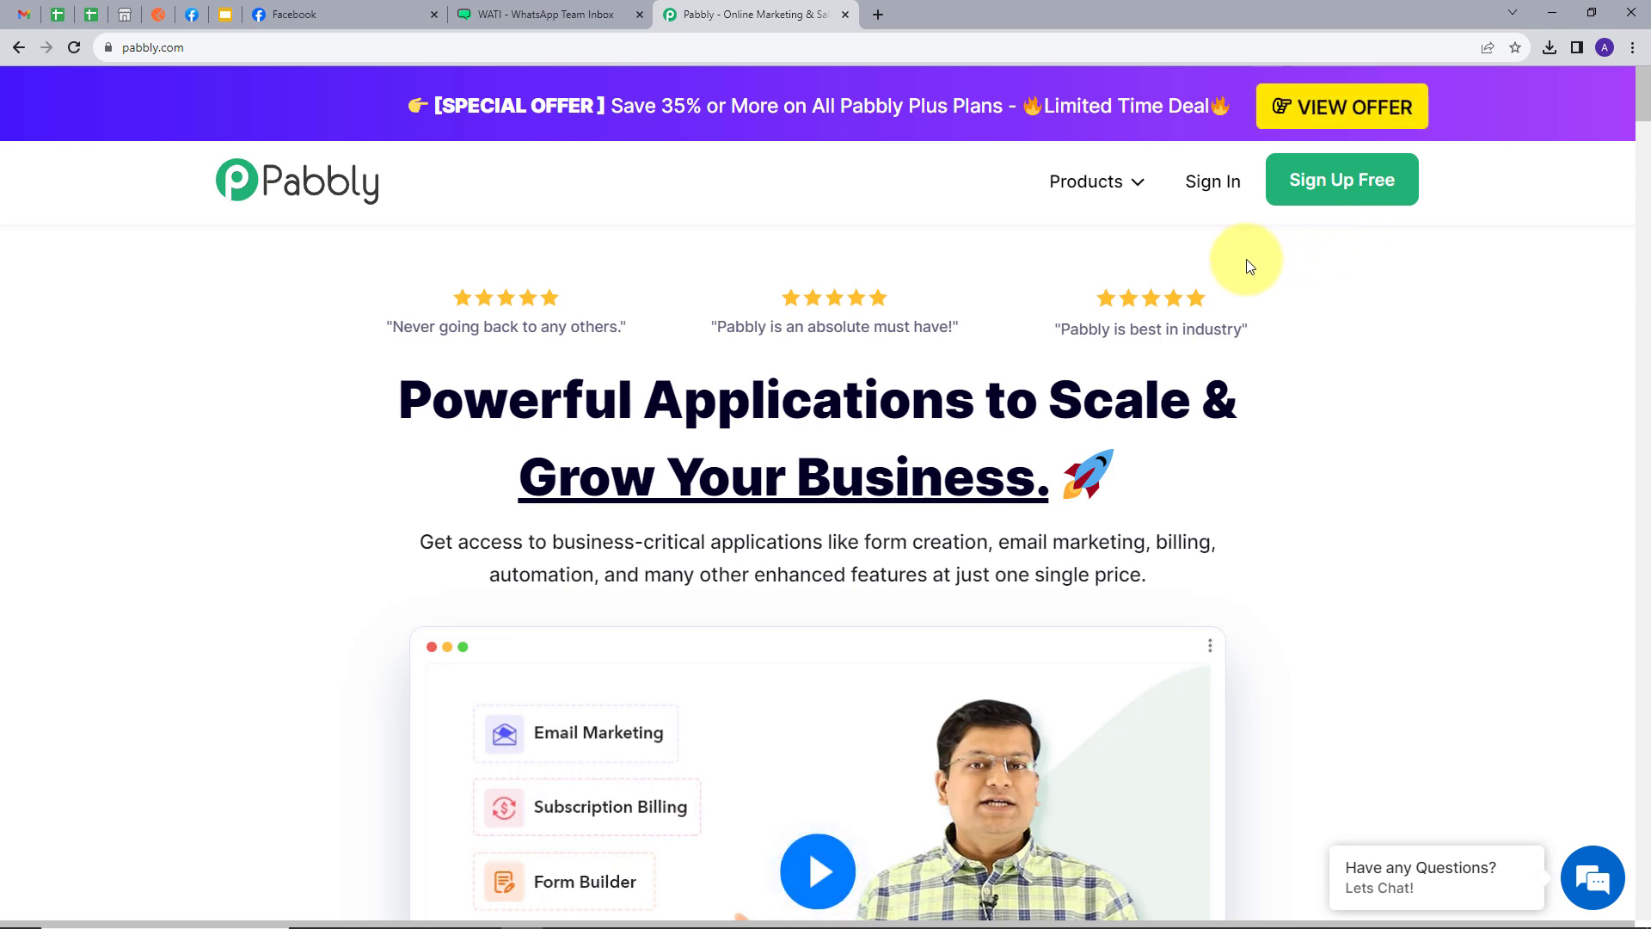
left_click(1212, 197)
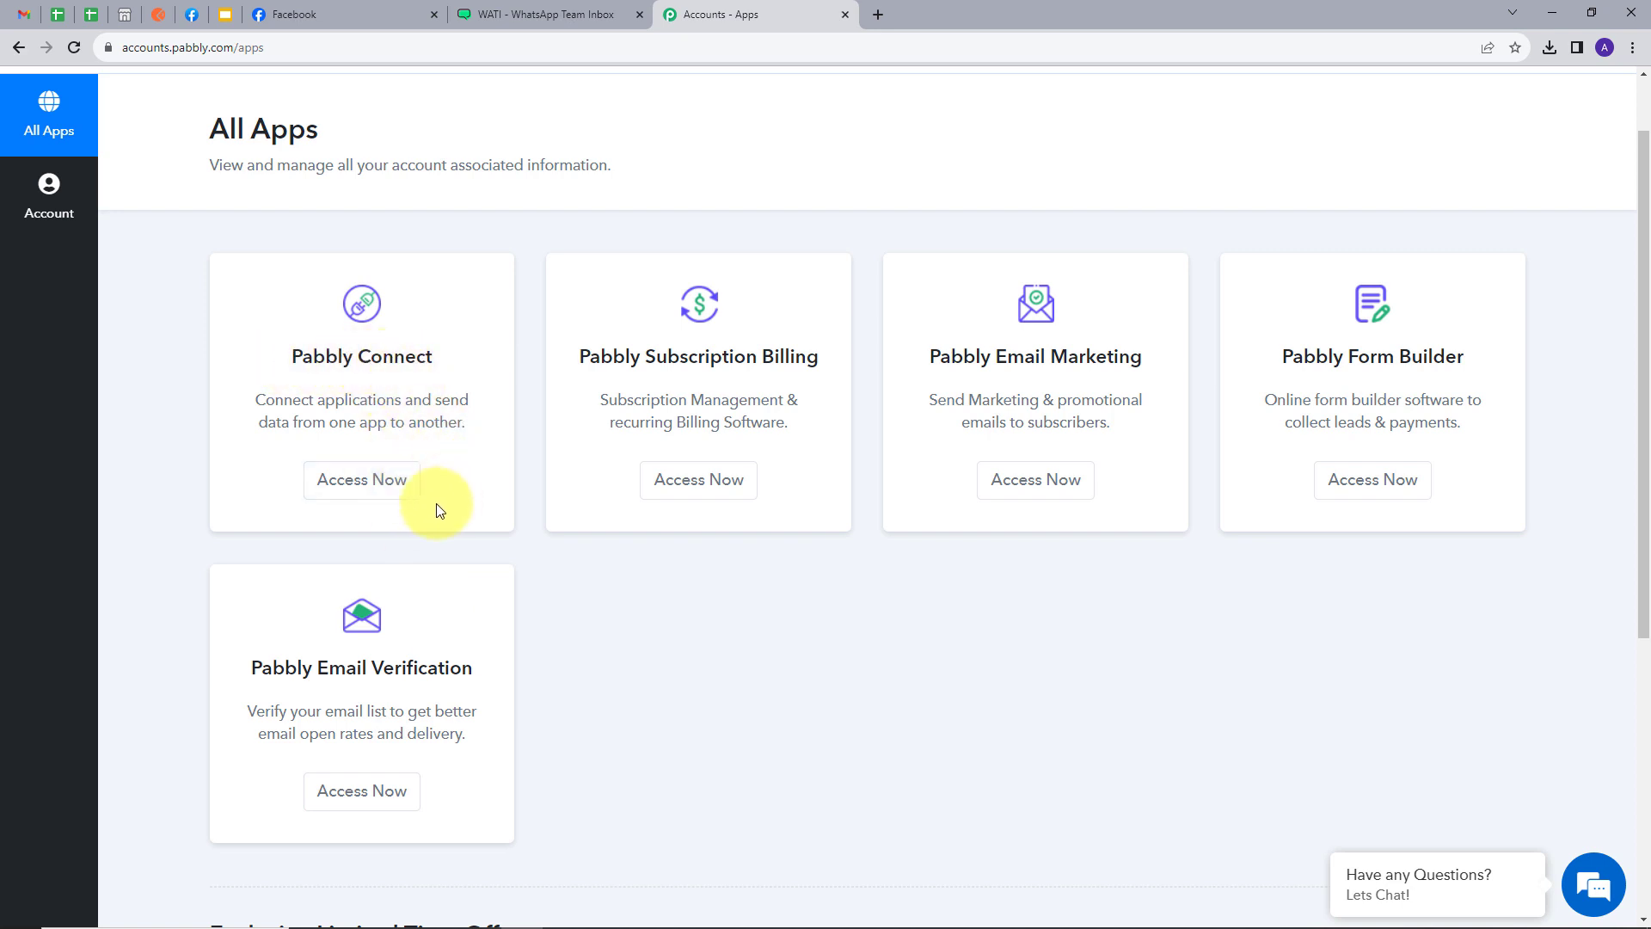
left_click(366, 497)
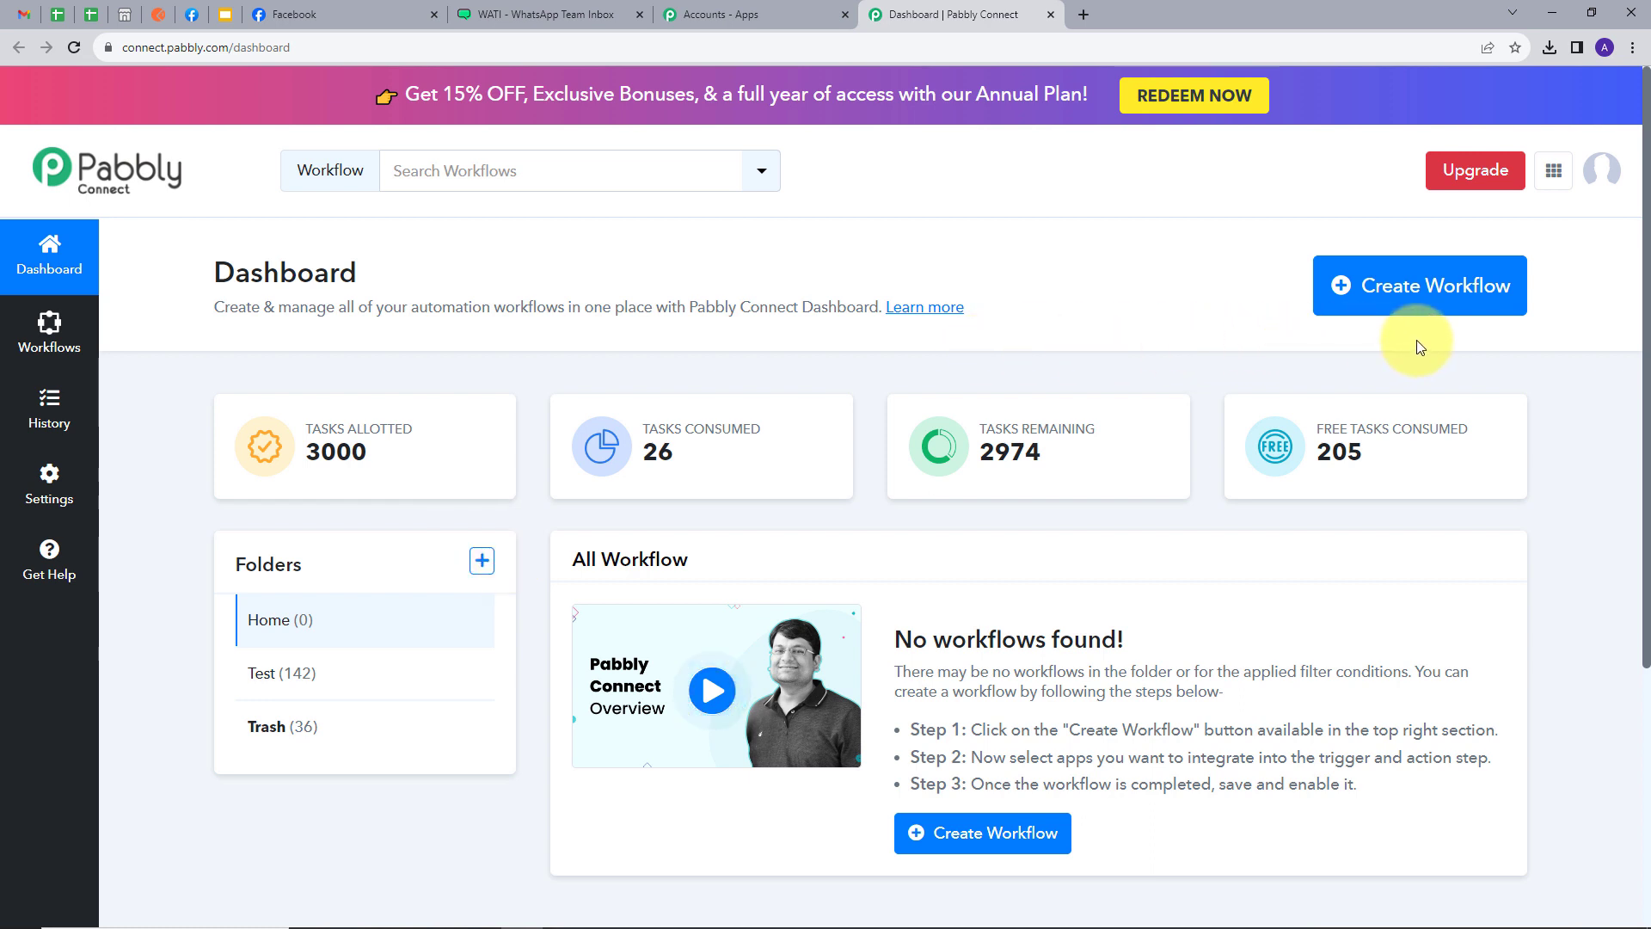
Create a workflow named "Send Automated WhatsApp Message to your Business Lead" in the Home folder.
left_click(1389, 294)
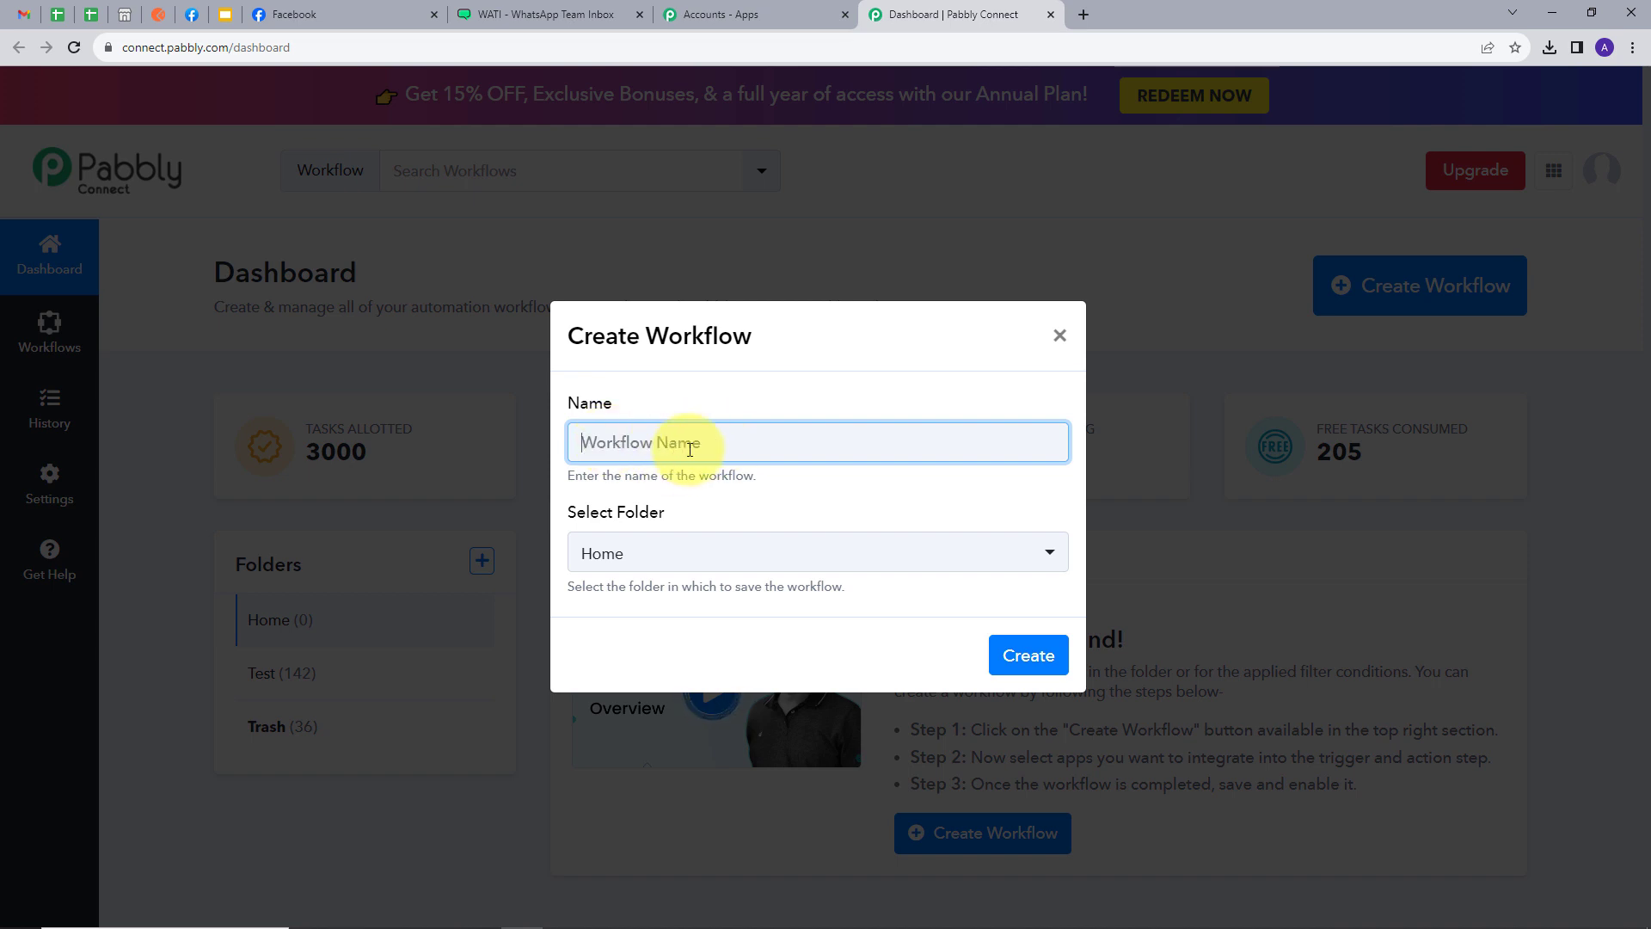
type("Send Automated WhatsApp Message to your Business Lead")
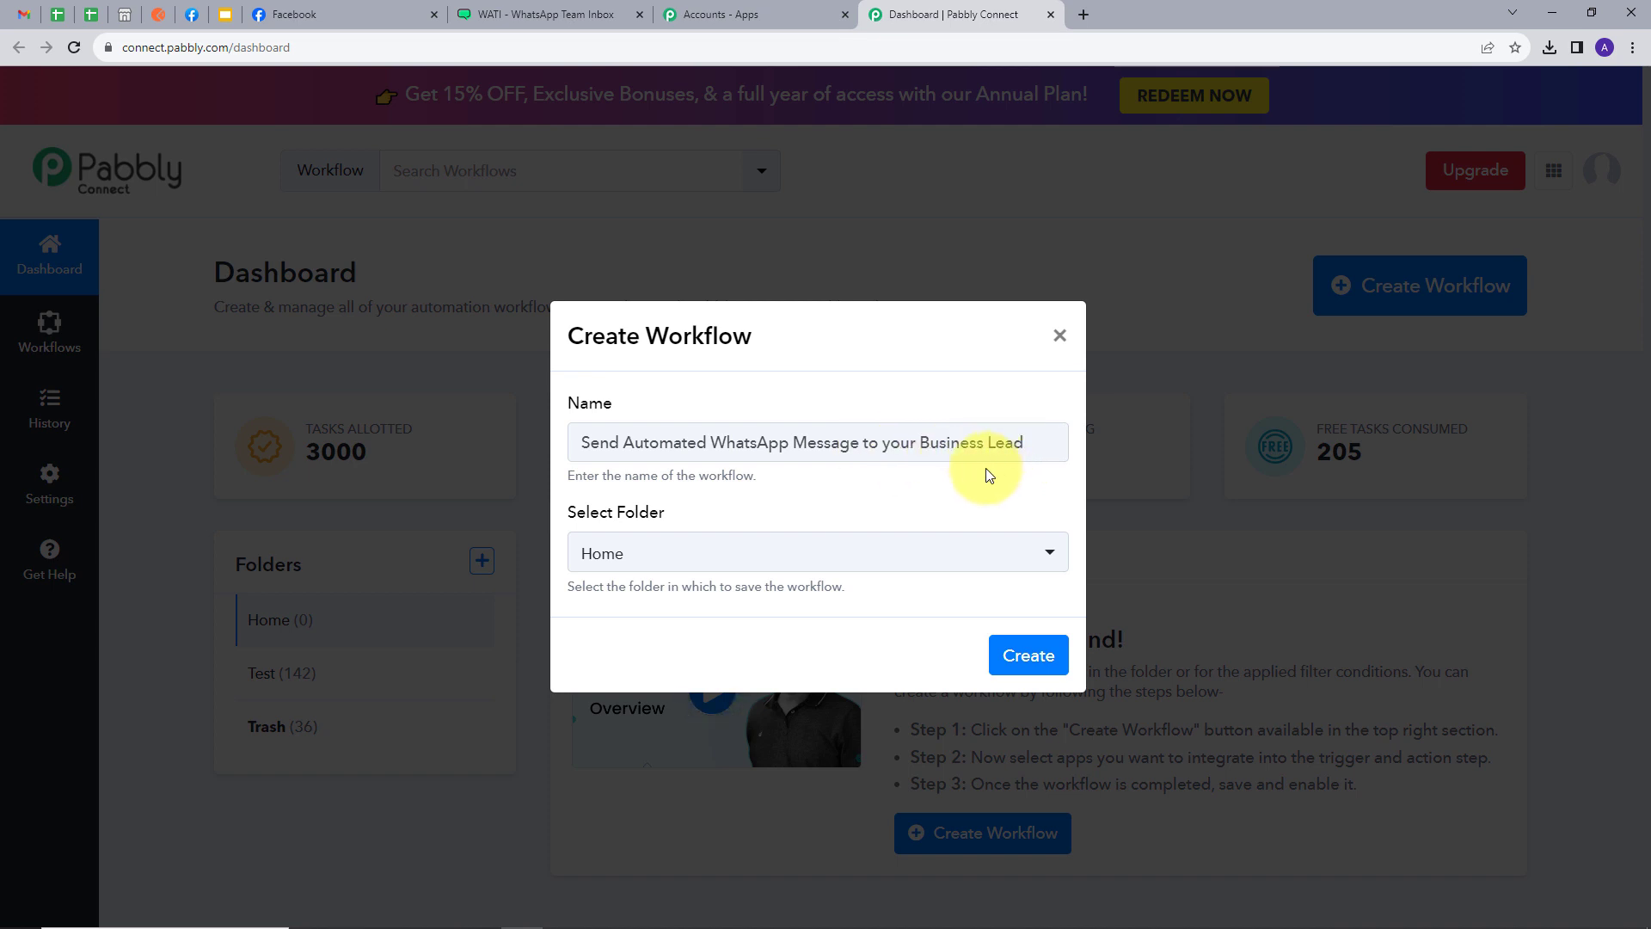
left_click(697, 558)
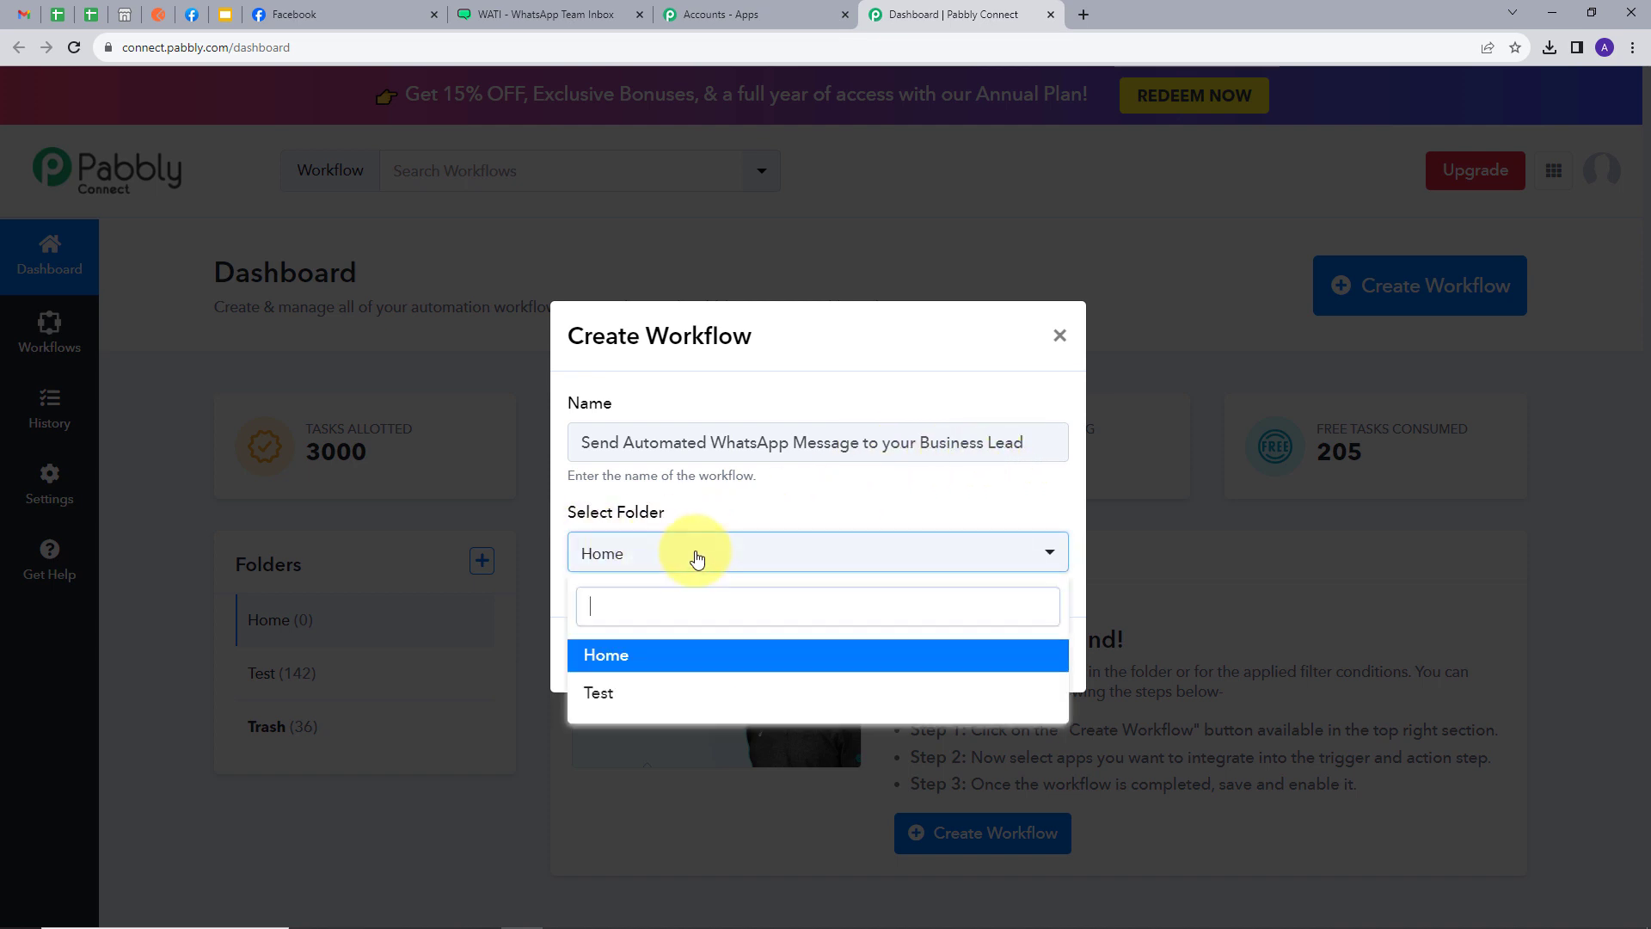
left_click(616, 670)
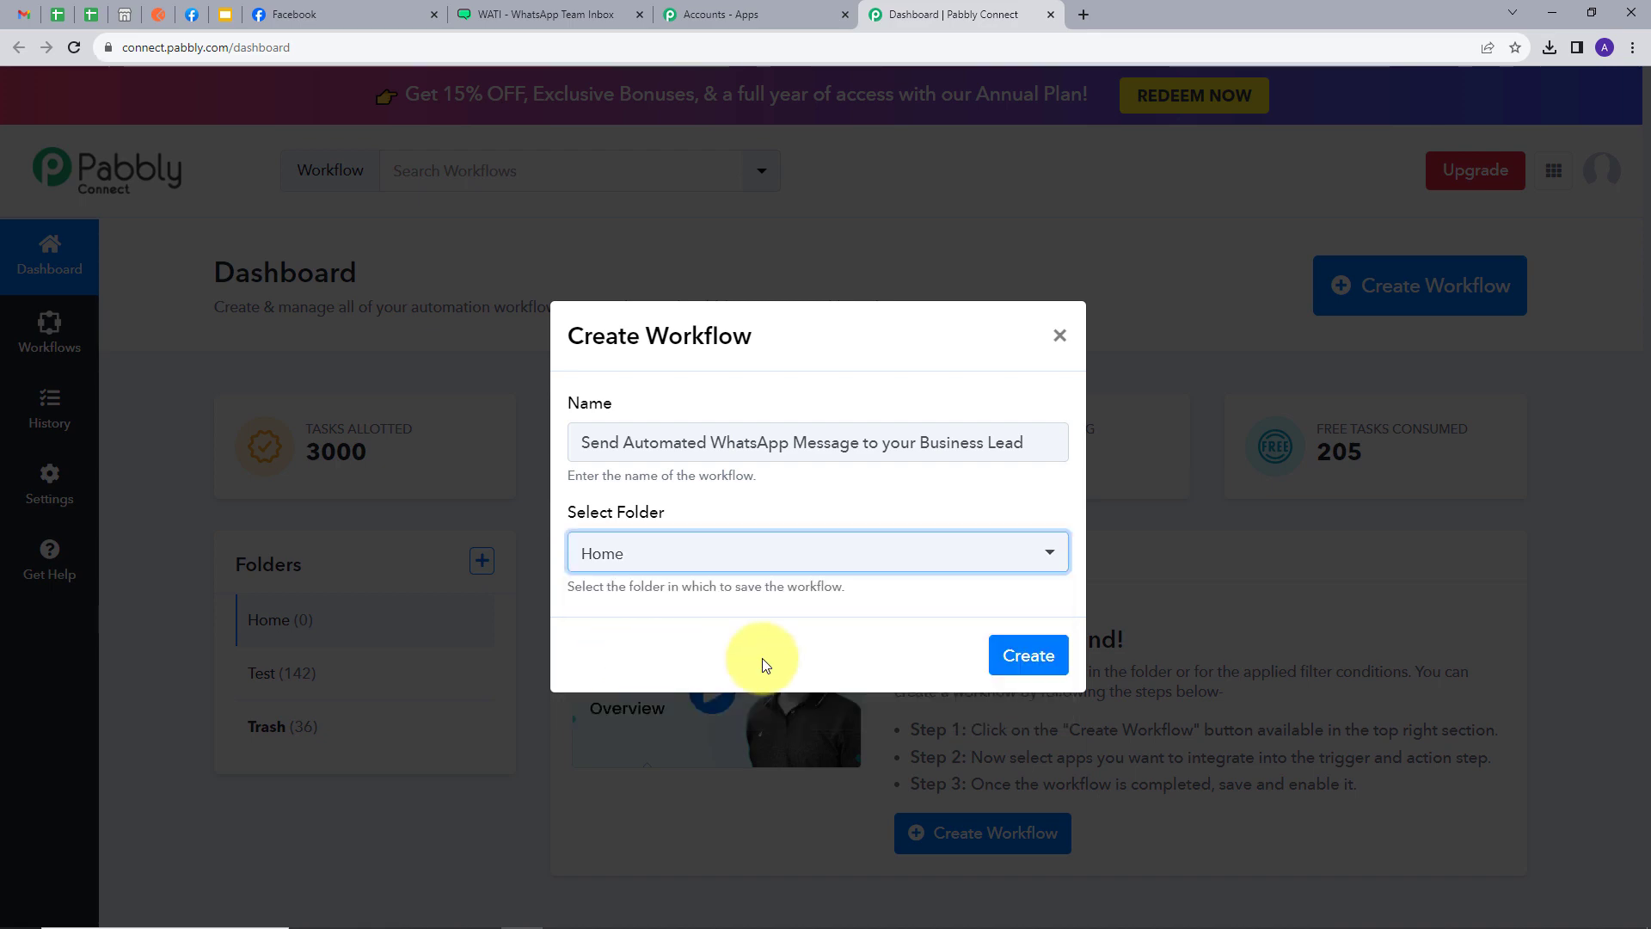
left_click(1025, 659)
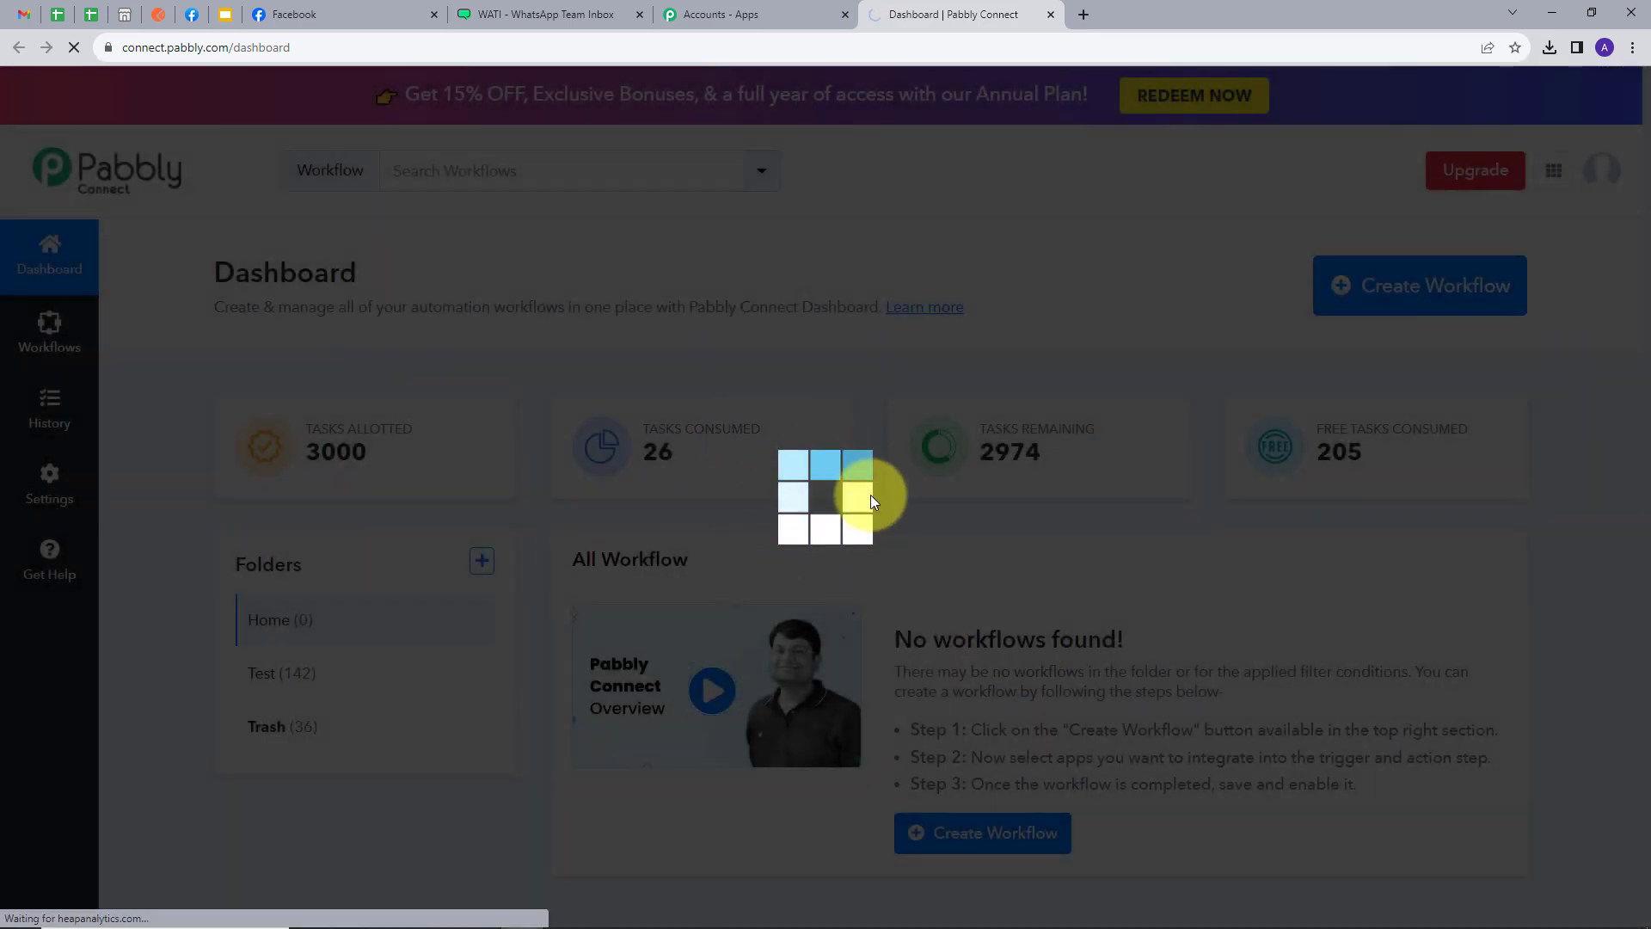
Set the workflow's trigger app to Facebook Lead Ads with the trigger event New Lead (Instant).
scroll(336, 422, "down", 2)
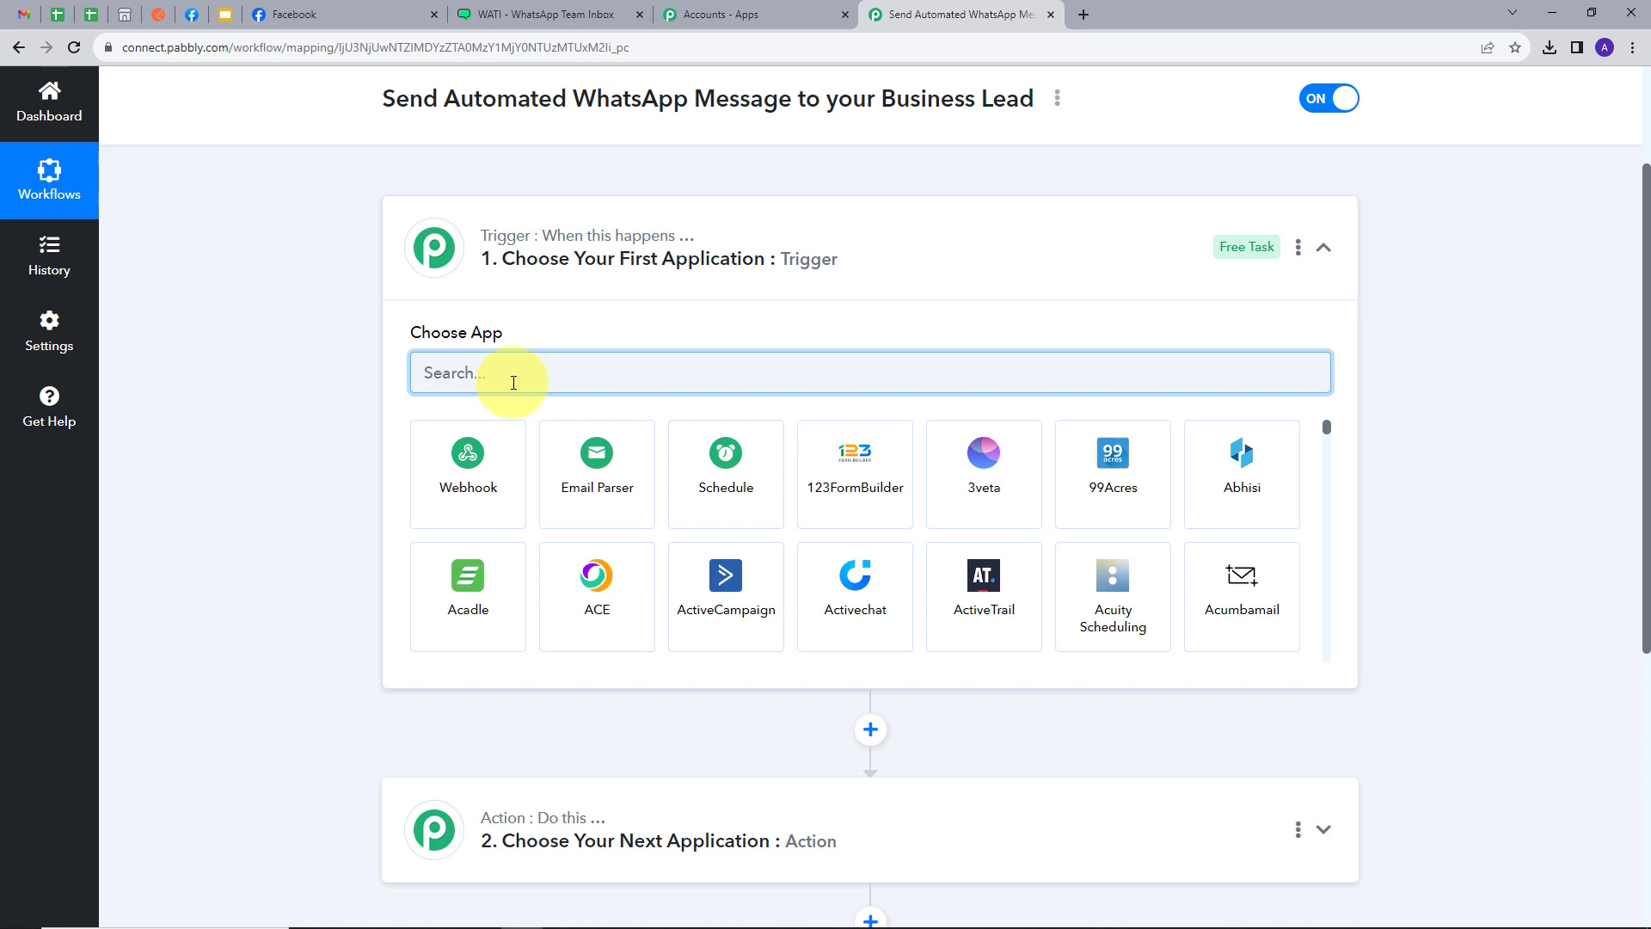
type("face")
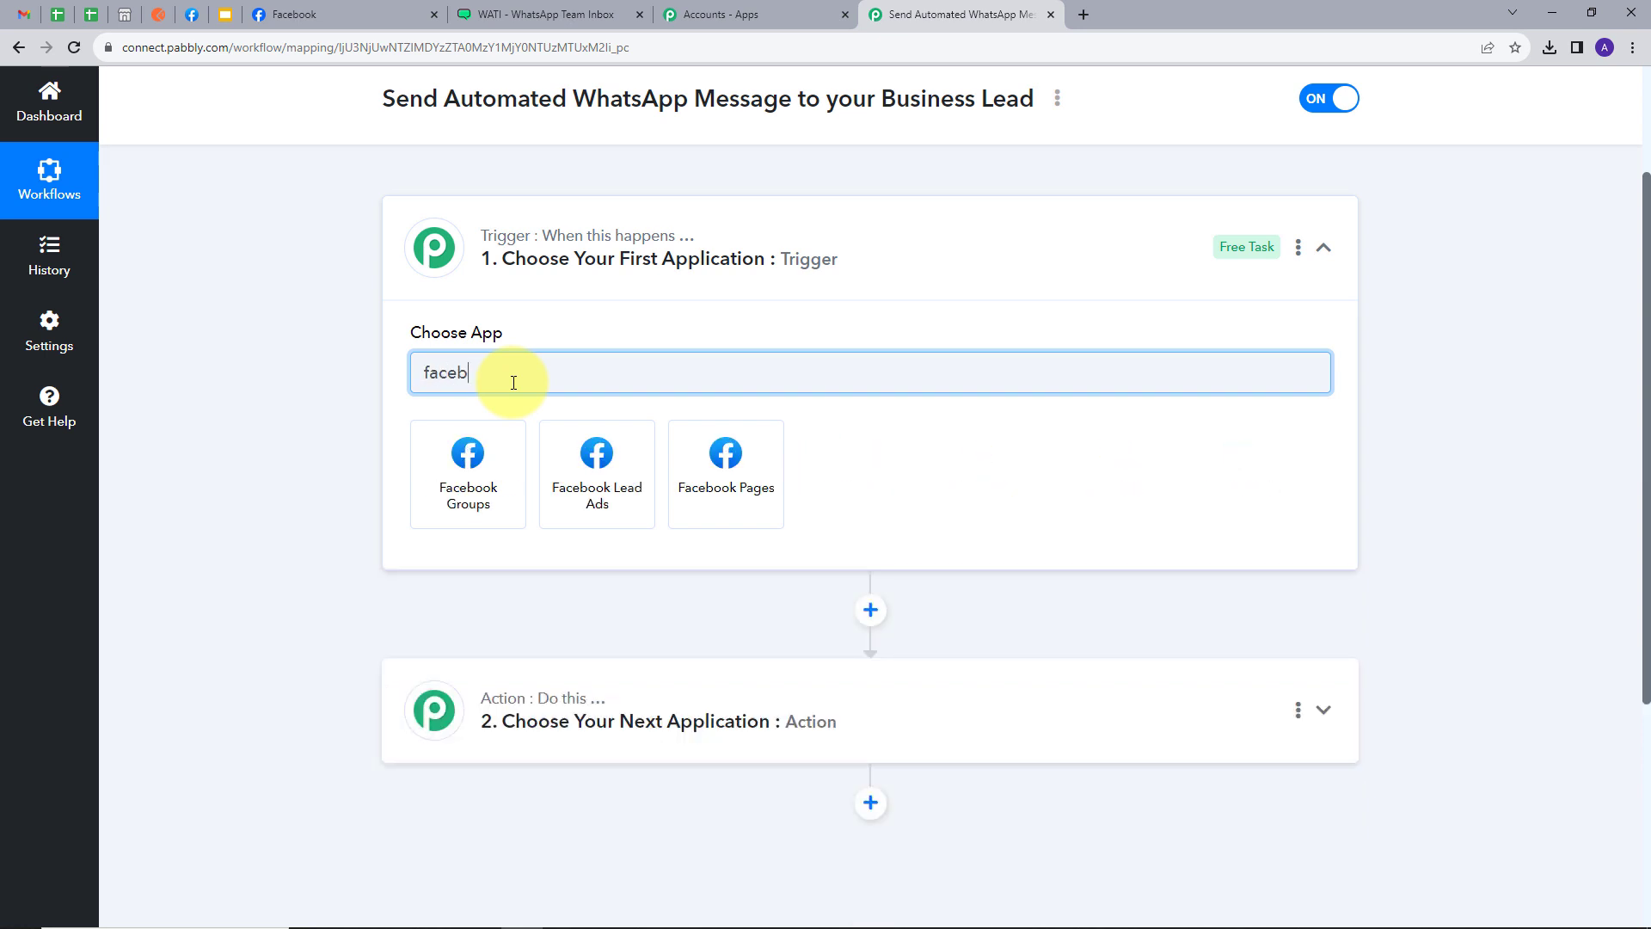
type("b")
left_click(597, 452)
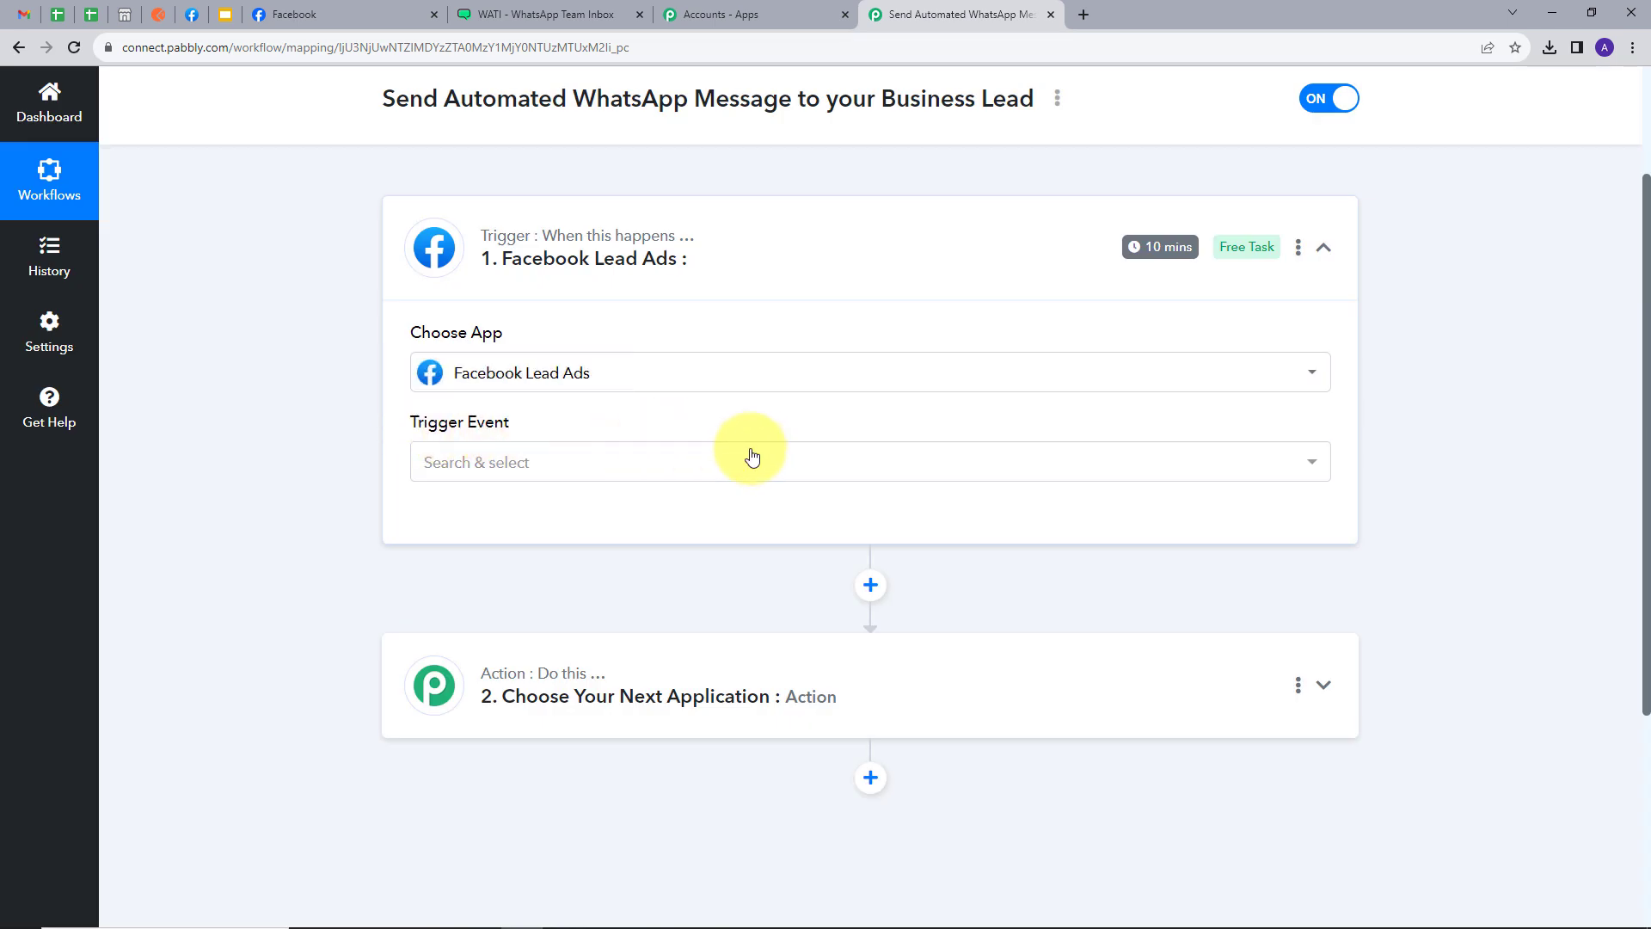
left_click(709, 465)
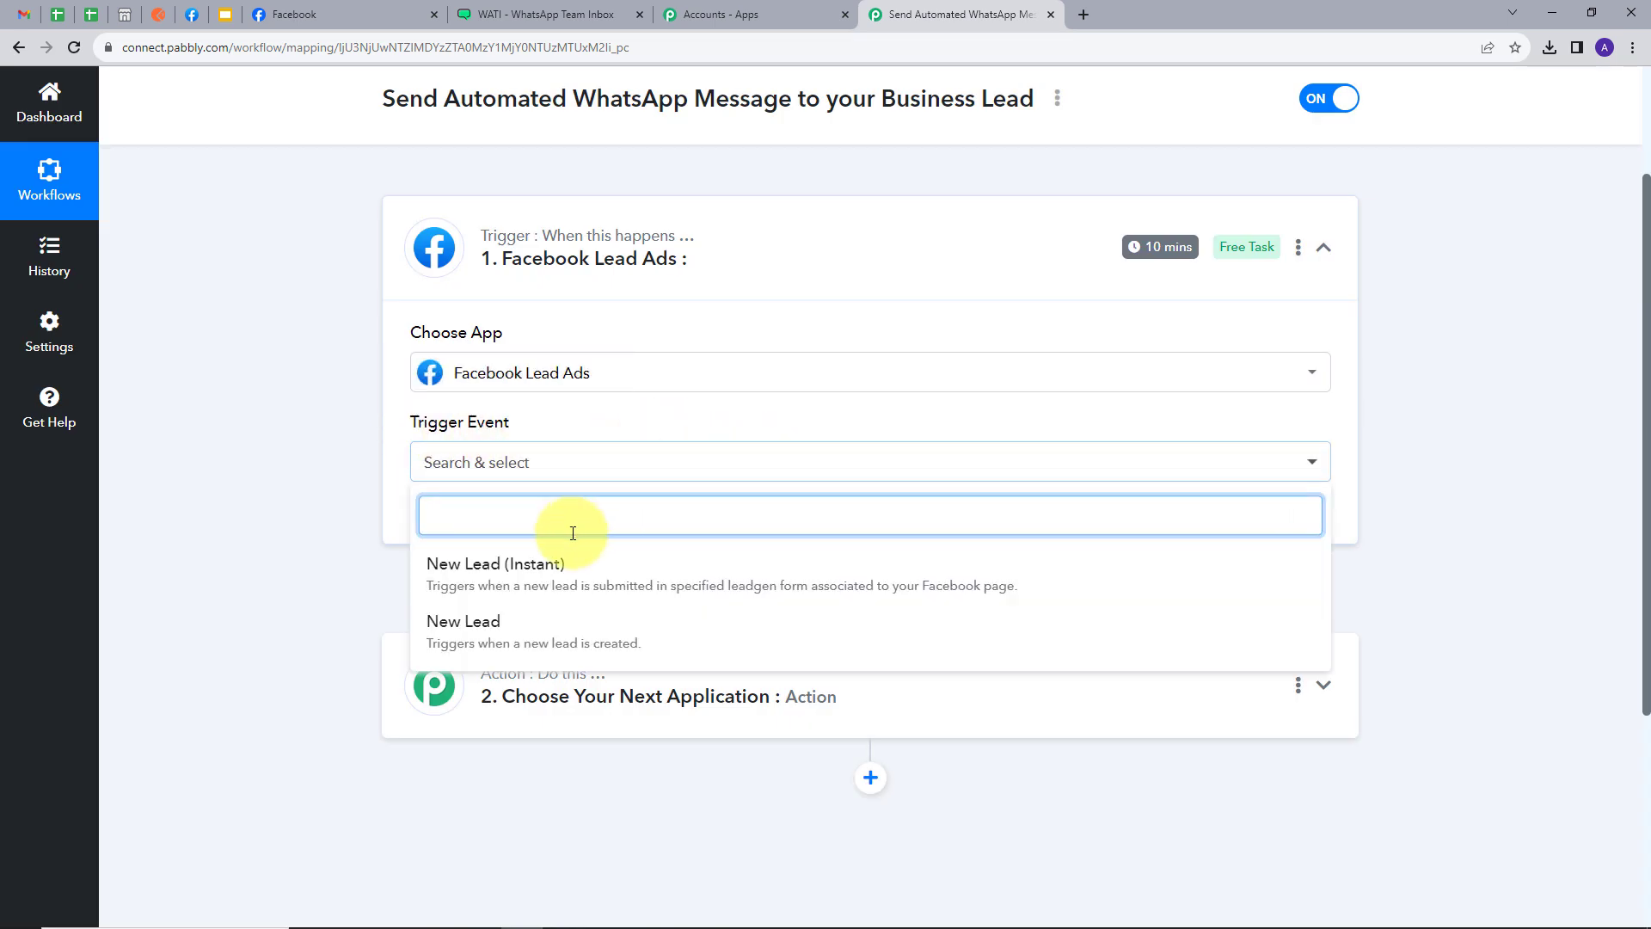
left_click(568, 585)
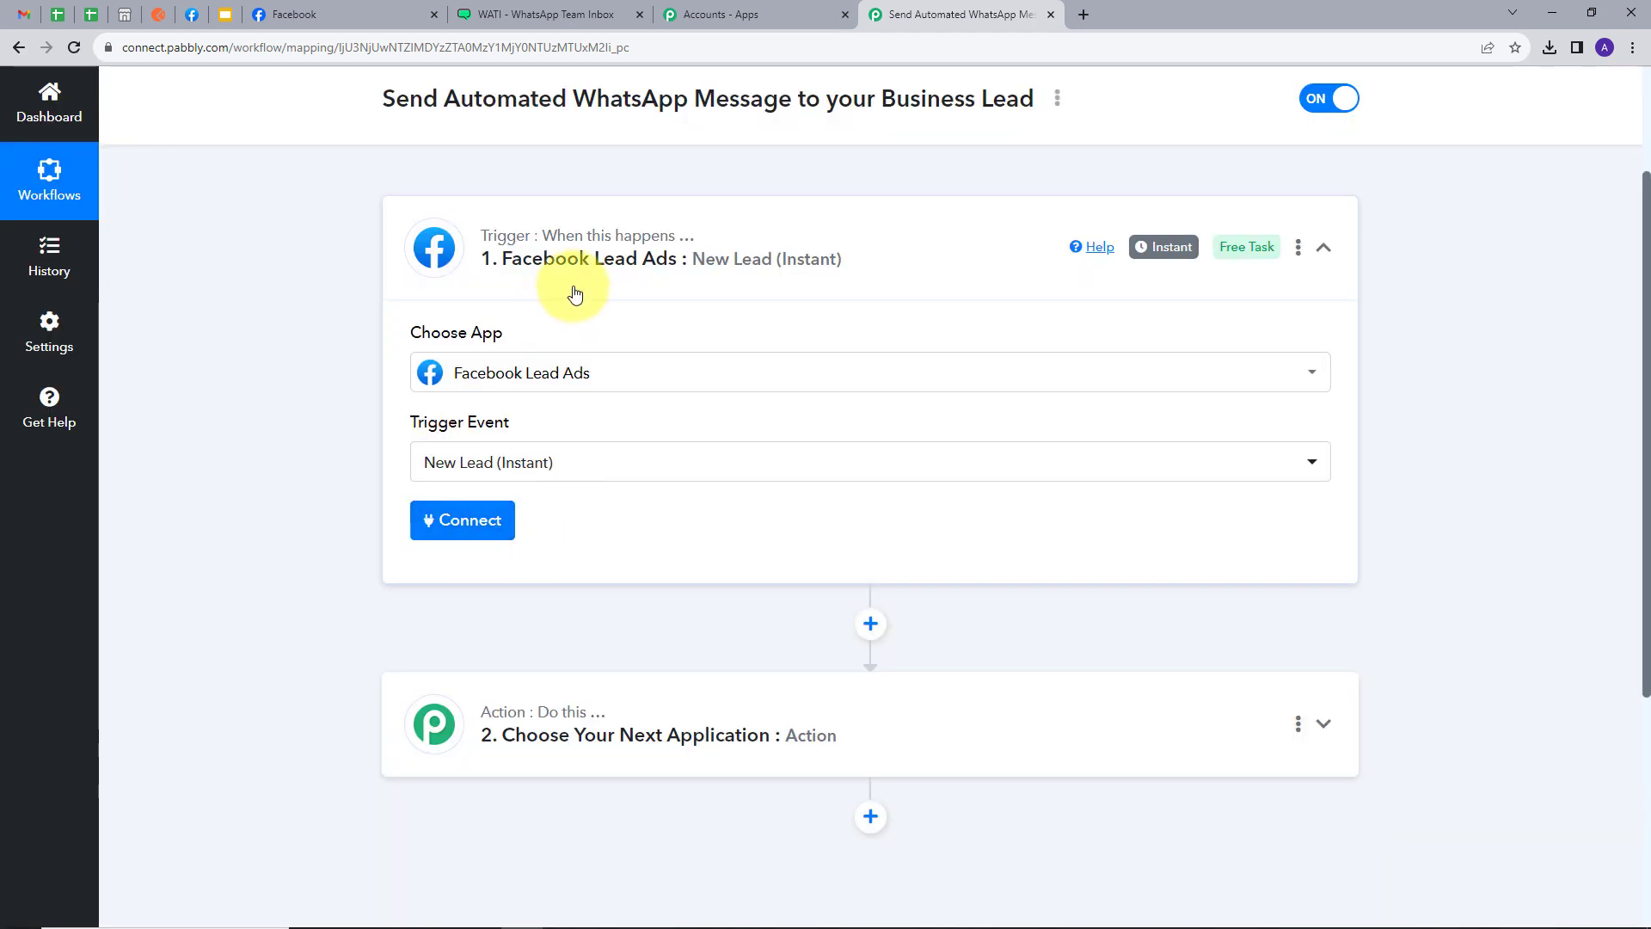
Add a new Facebook Lead Ads connection for the trigger and authorize it through the Facebook account.
left_click(445, 522)
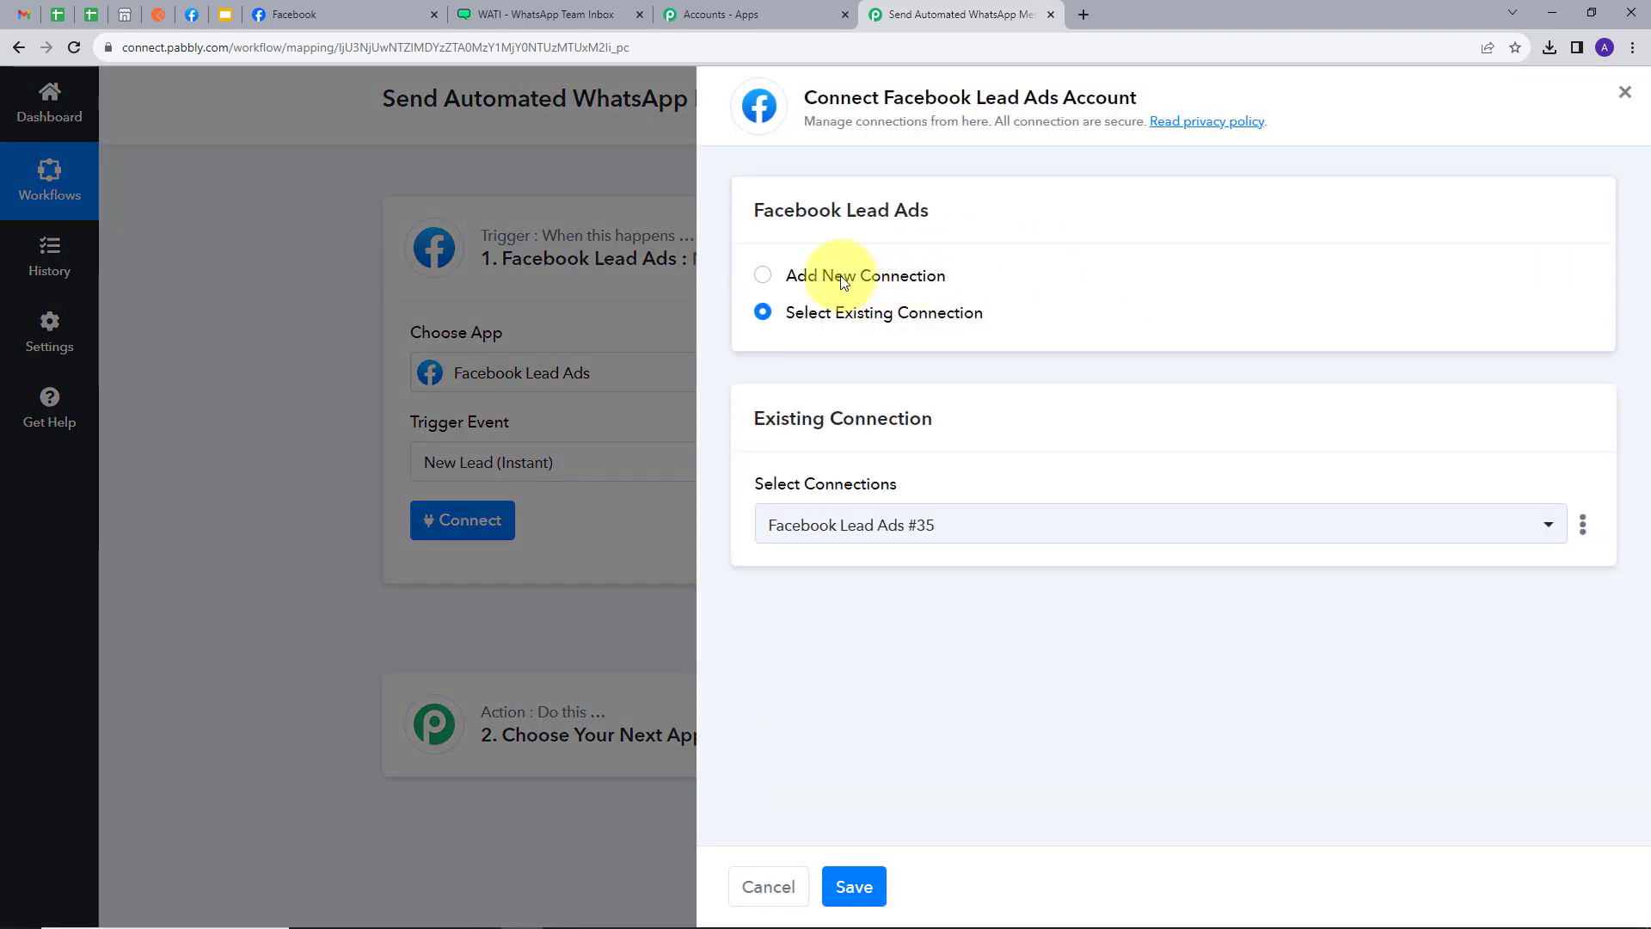
left_click(840, 275)
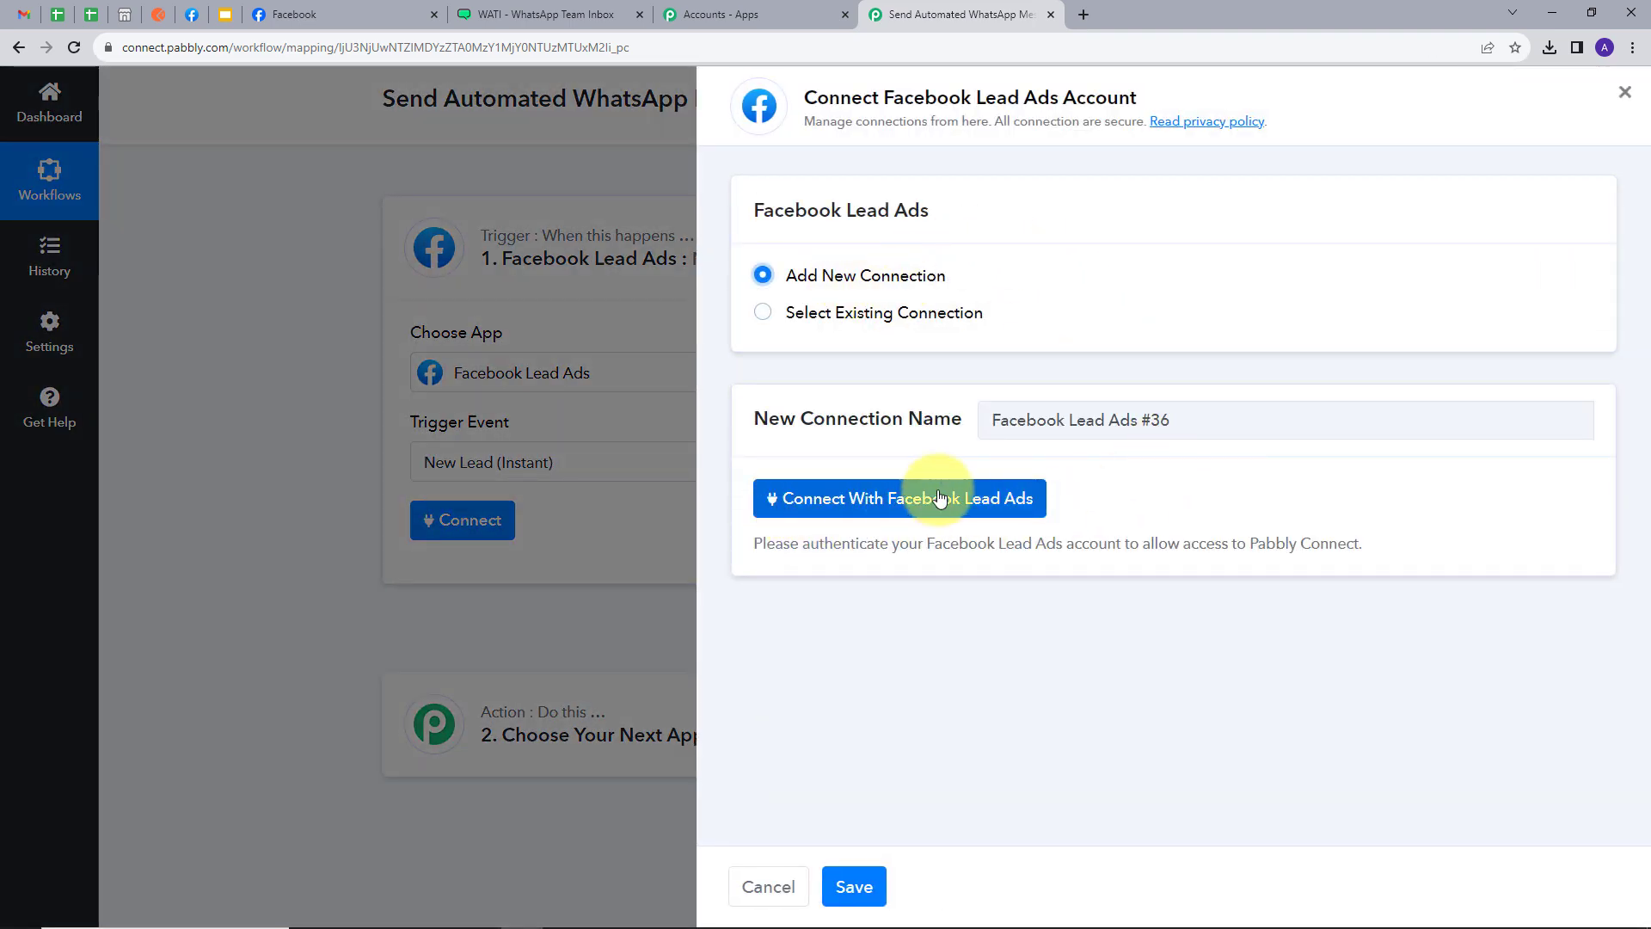
left_click(866, 506)
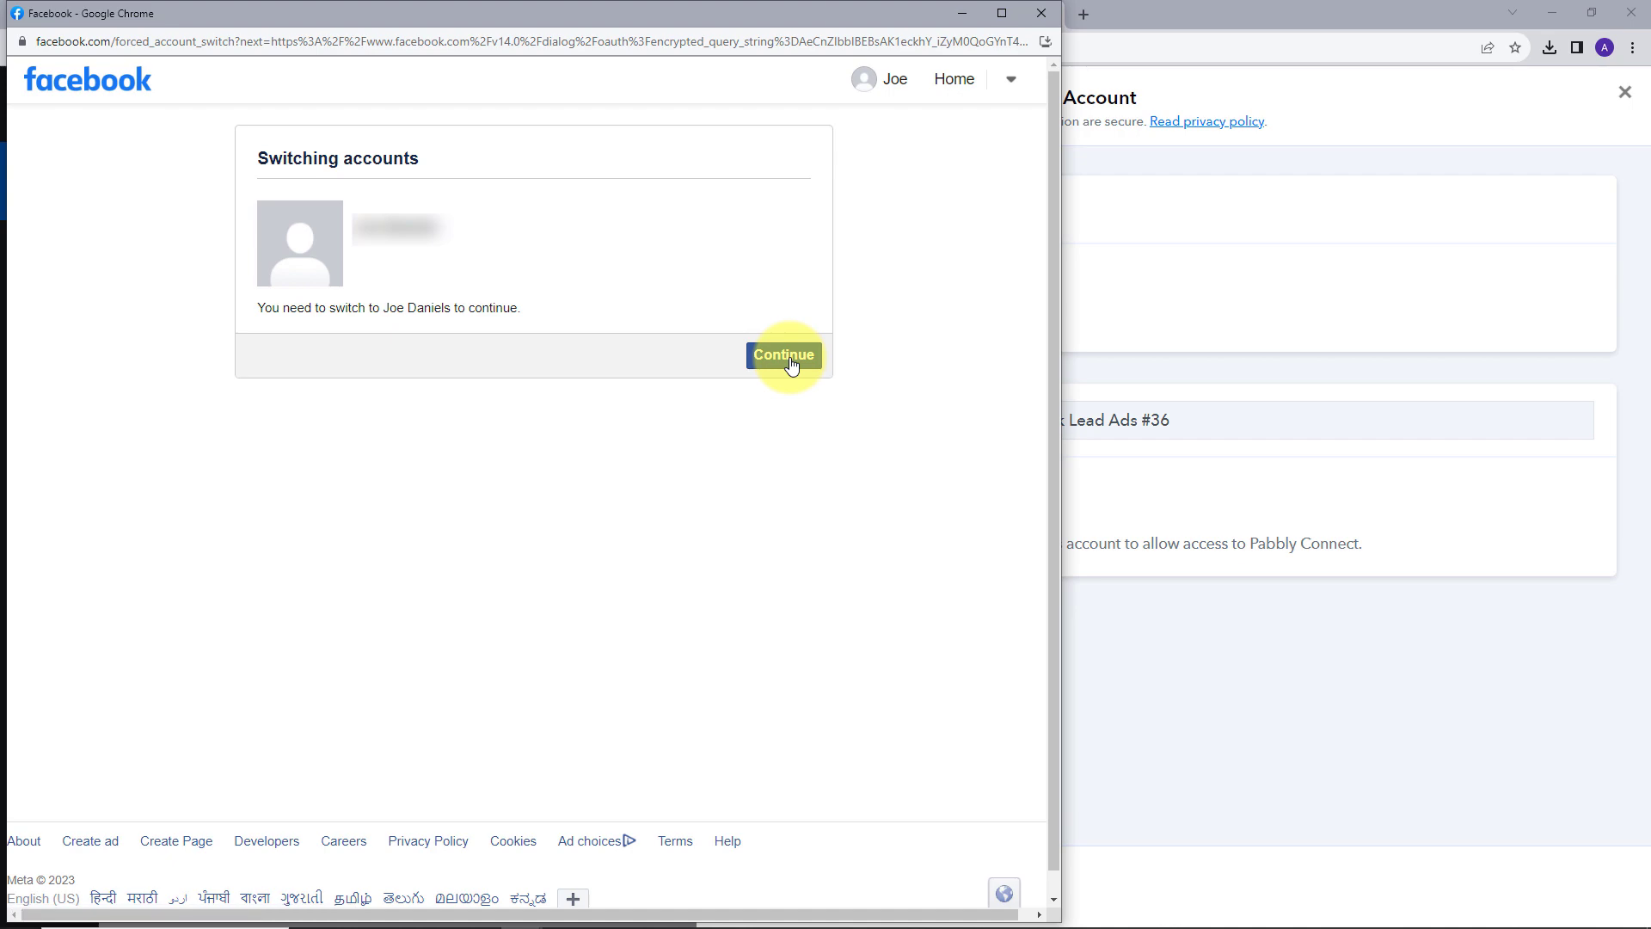
left_click(768, 359)
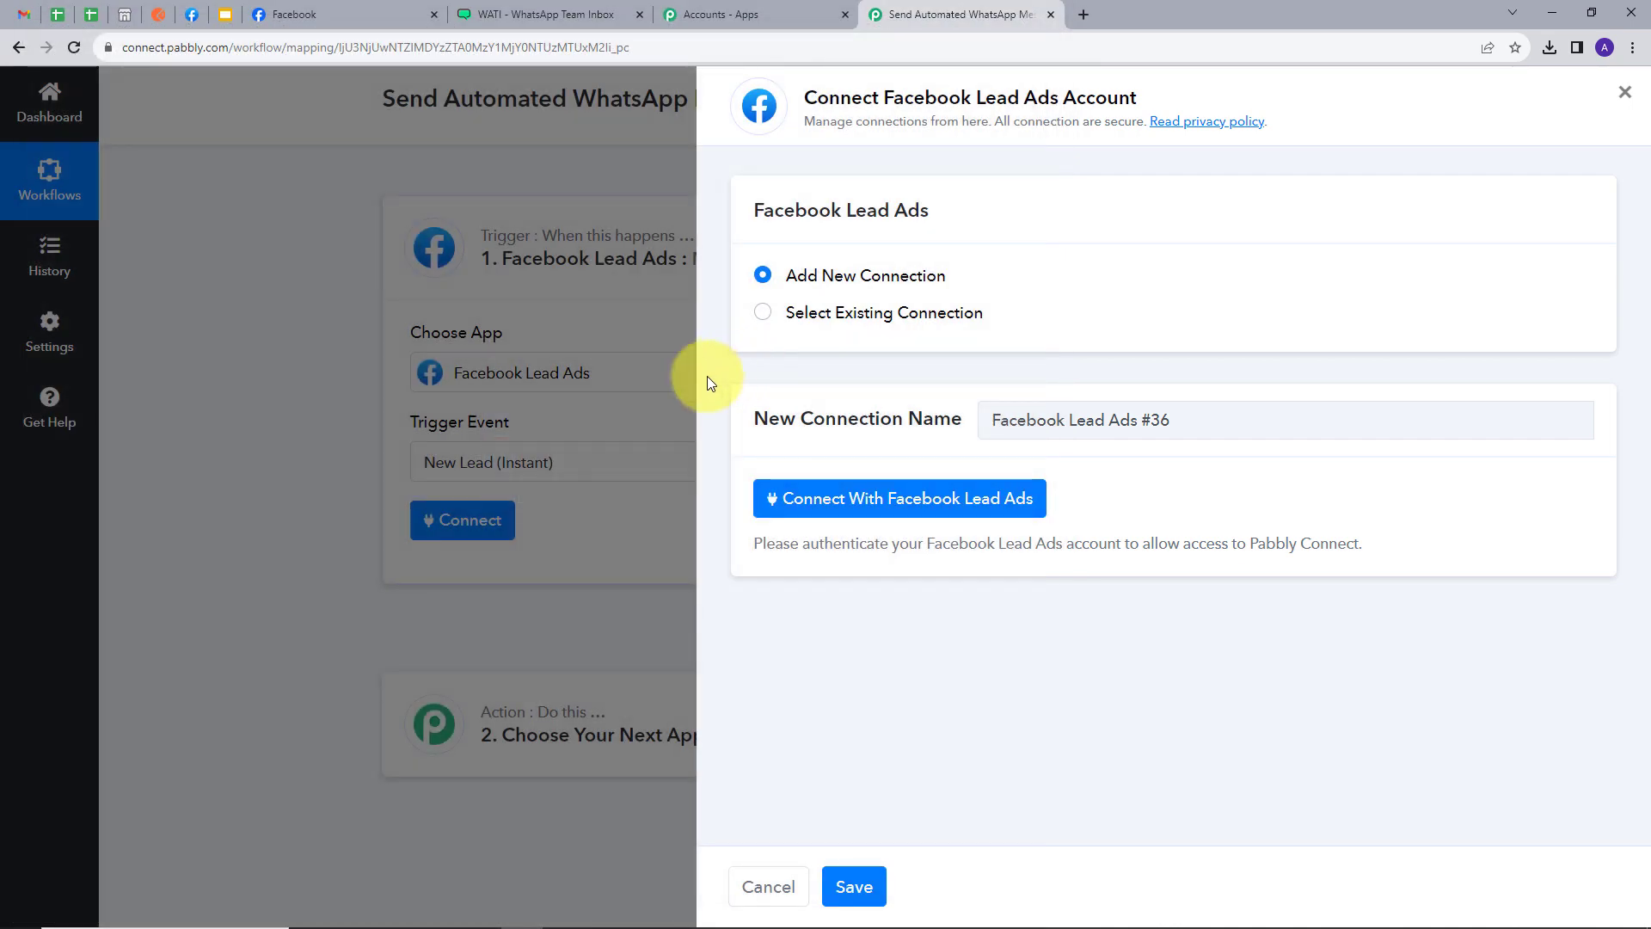
left_click(843, 580)
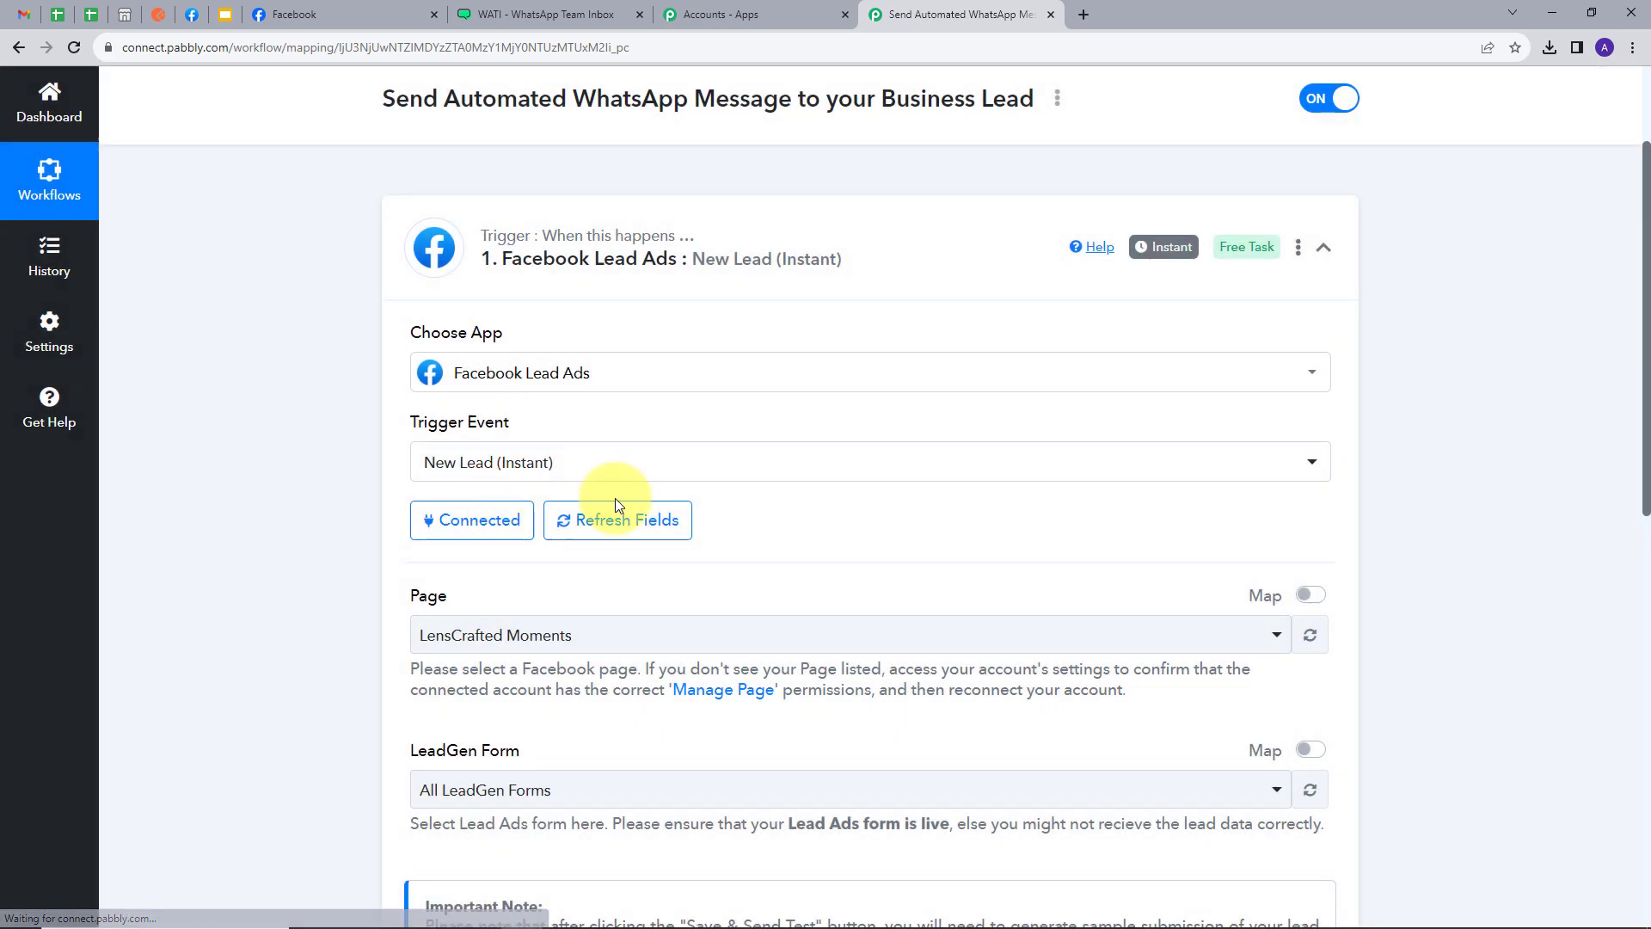
Review the trigger's page setting and compare it with the page name in the Facebook tab.
scroll(616, 498, "down", 3)
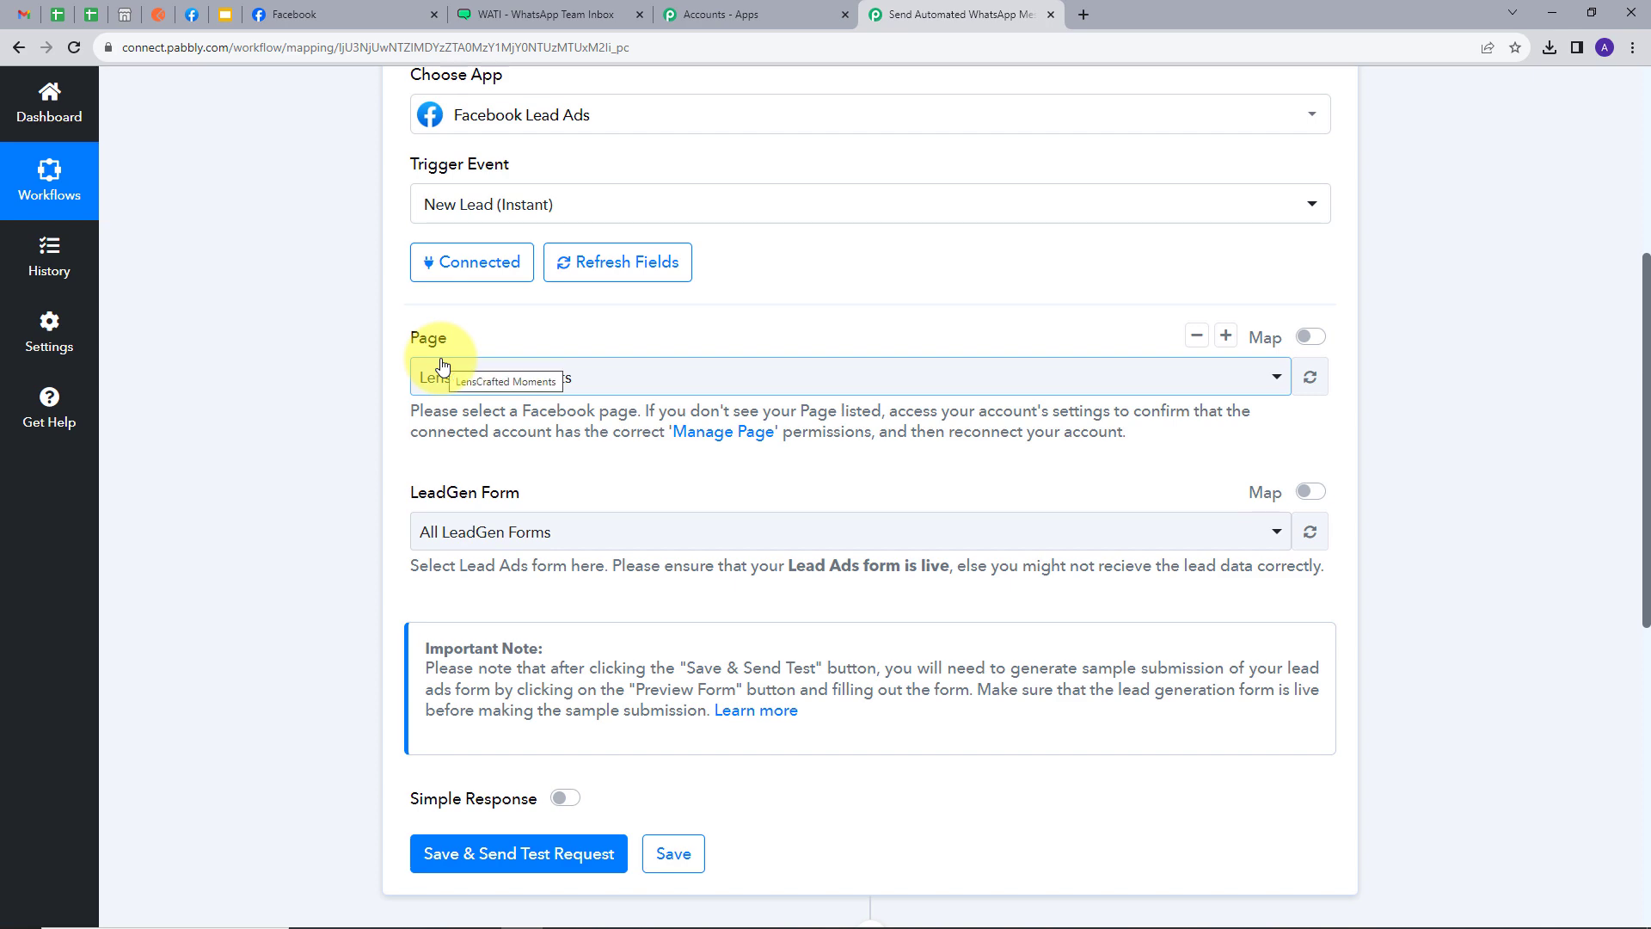
left_click(314, 13)
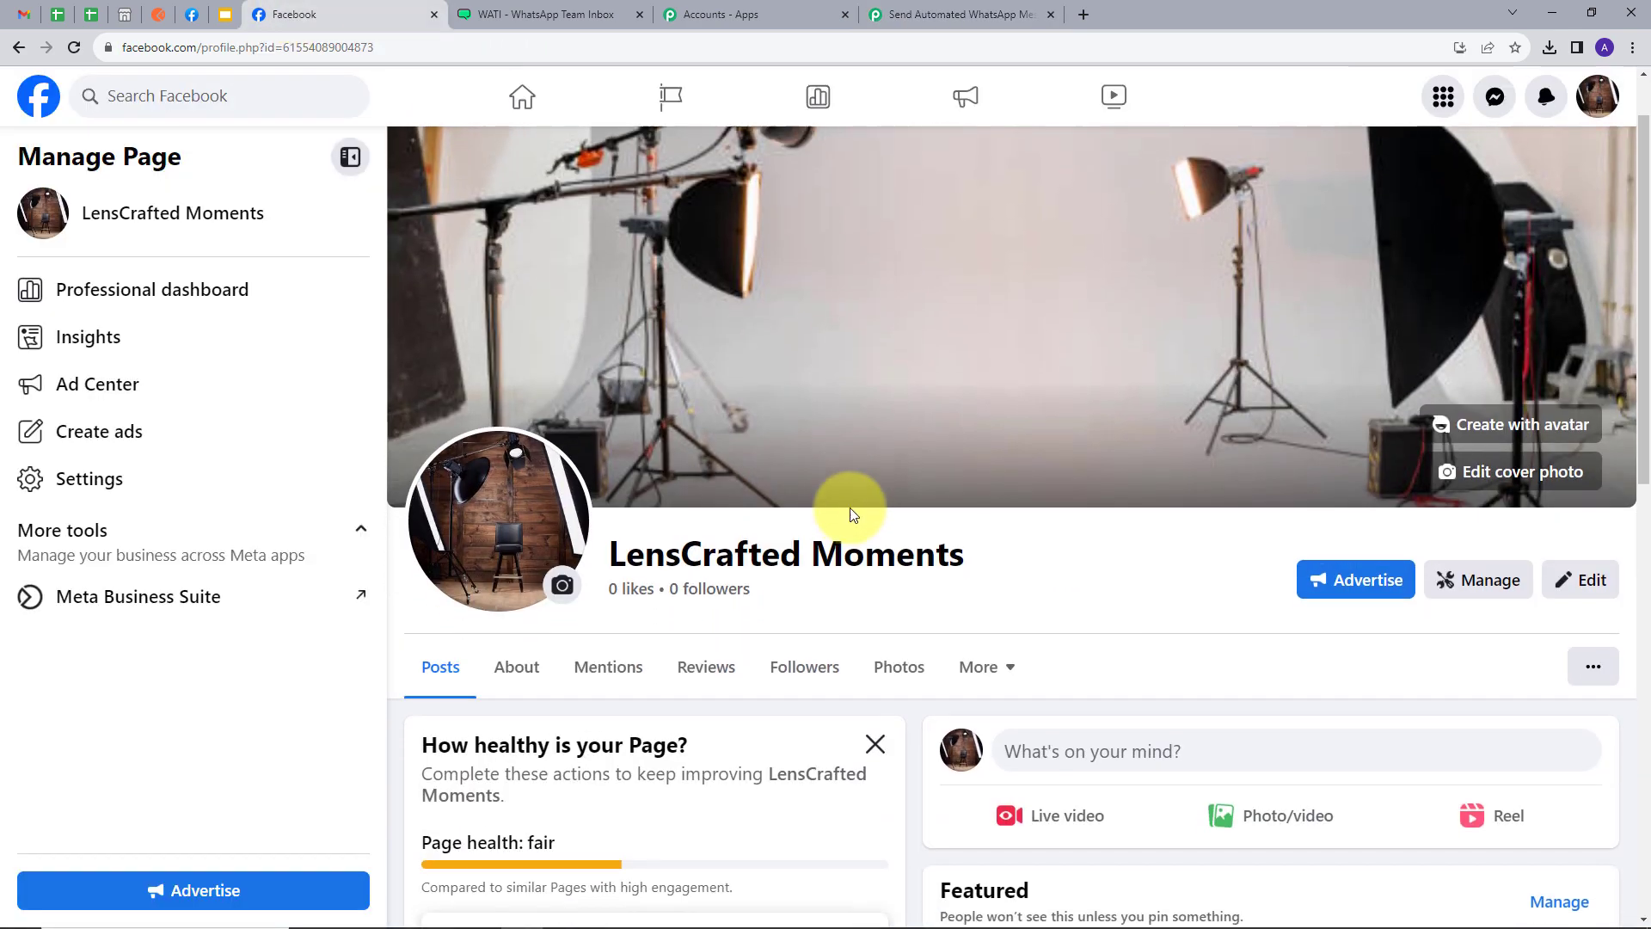
scroll(608, 519, "down", 1)
left_click_drag(602, 462, 1028, 473)
left_click(1037, 473)
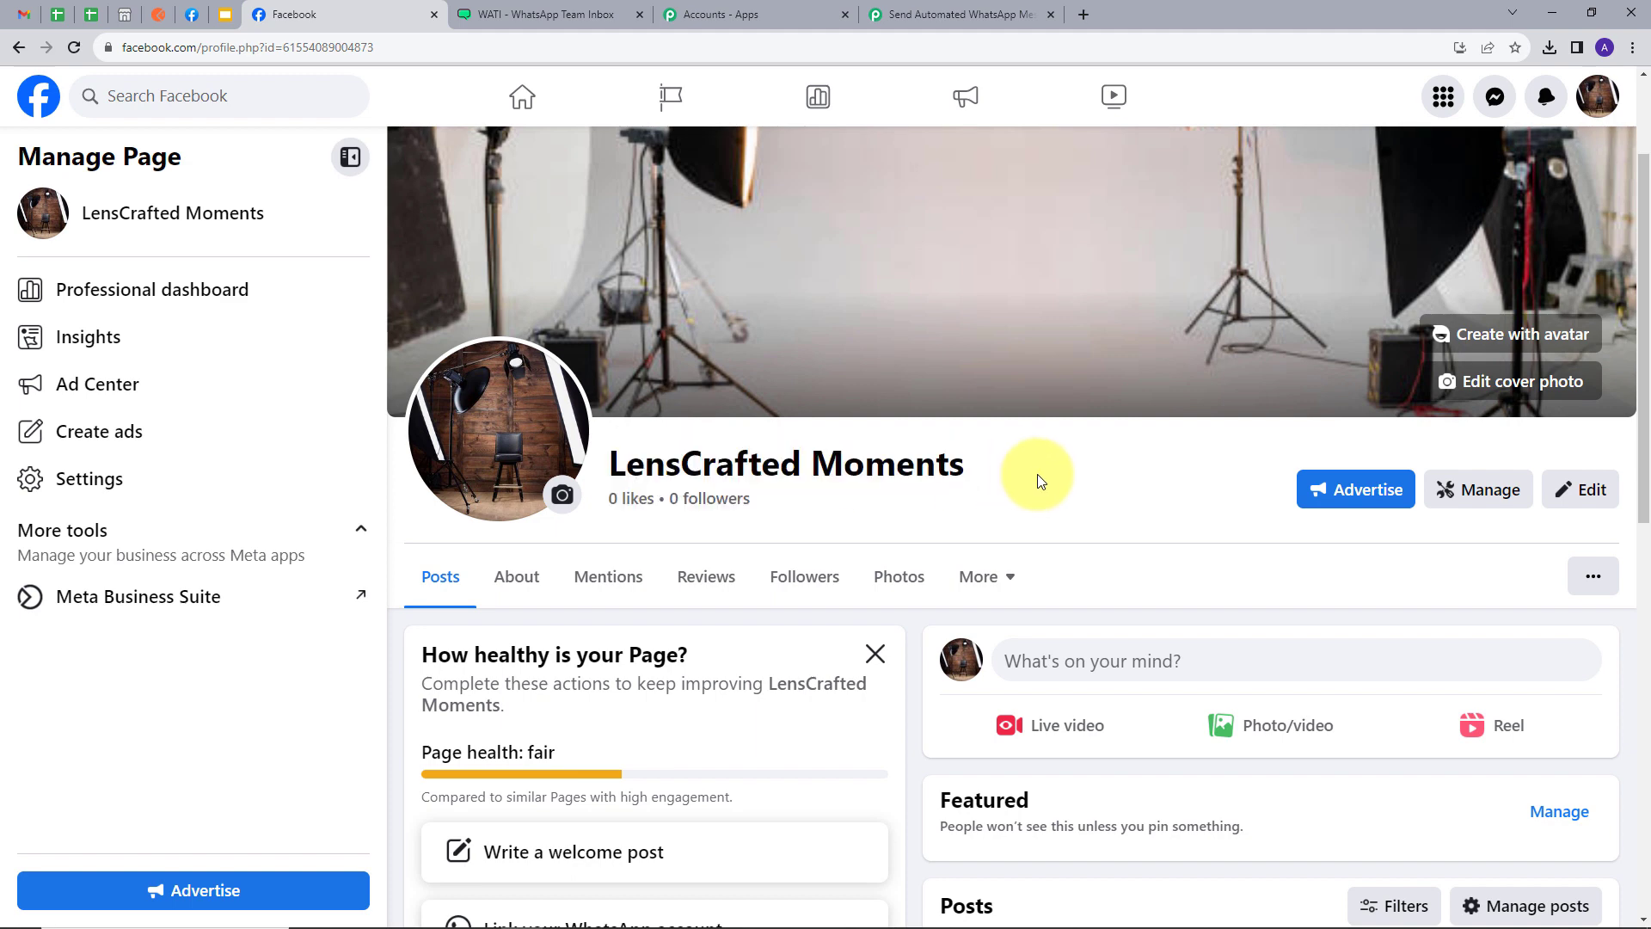
Open the LensCrafted Moments page's Instant Forms list in Meta Business Suite.
left_click(82, 600)
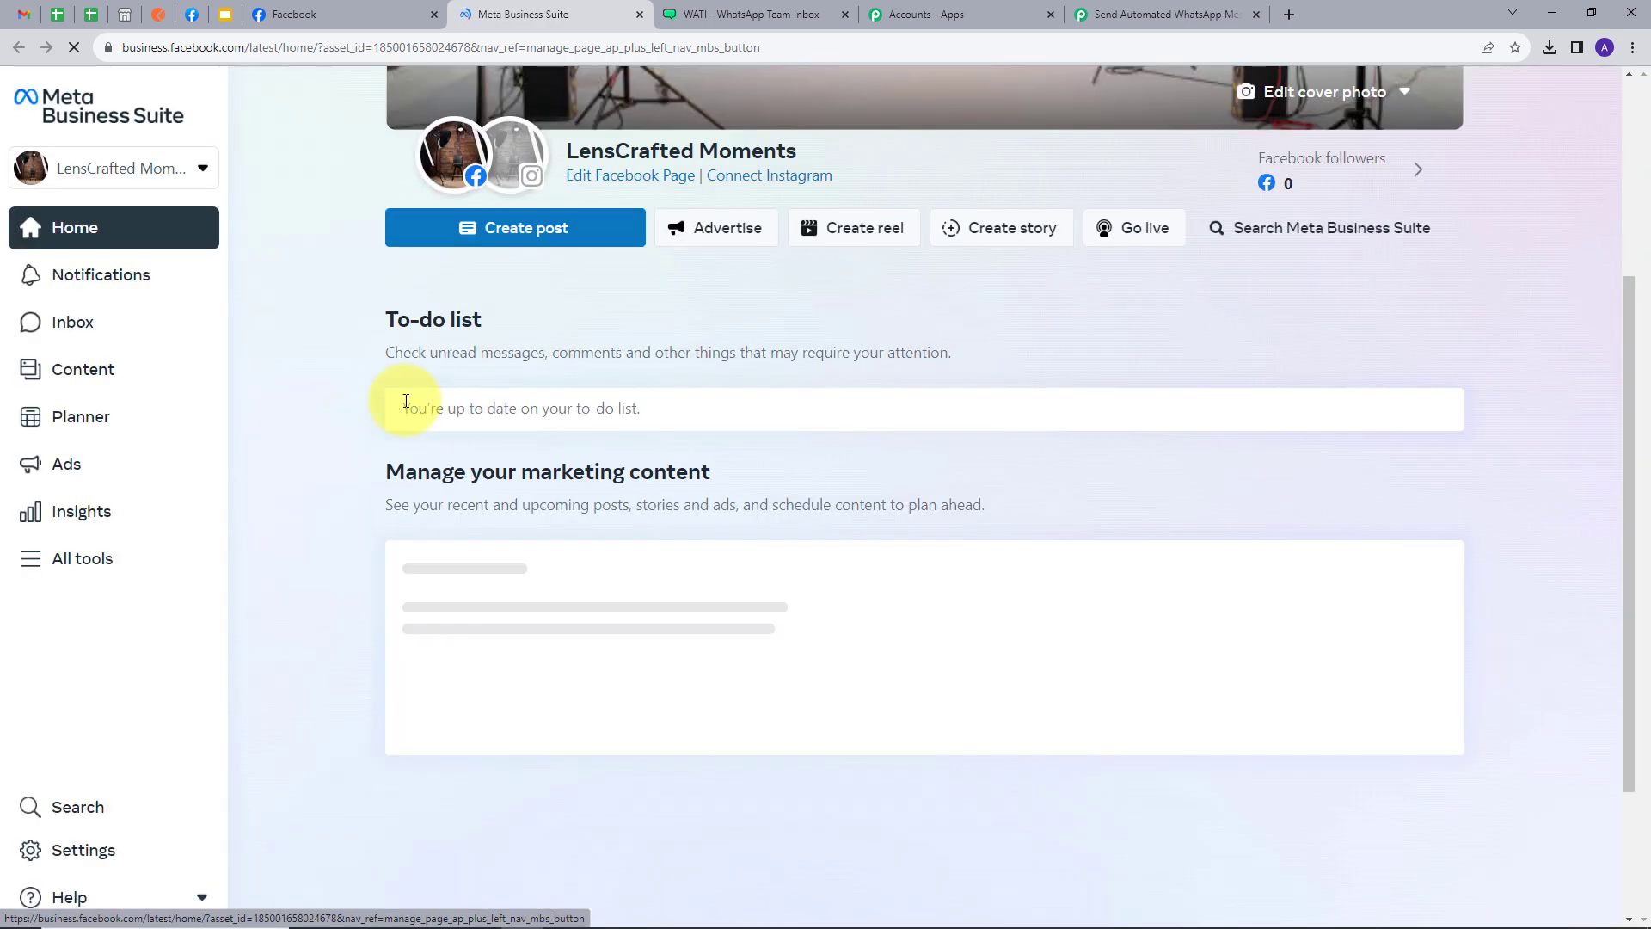
left_click(47, 561)
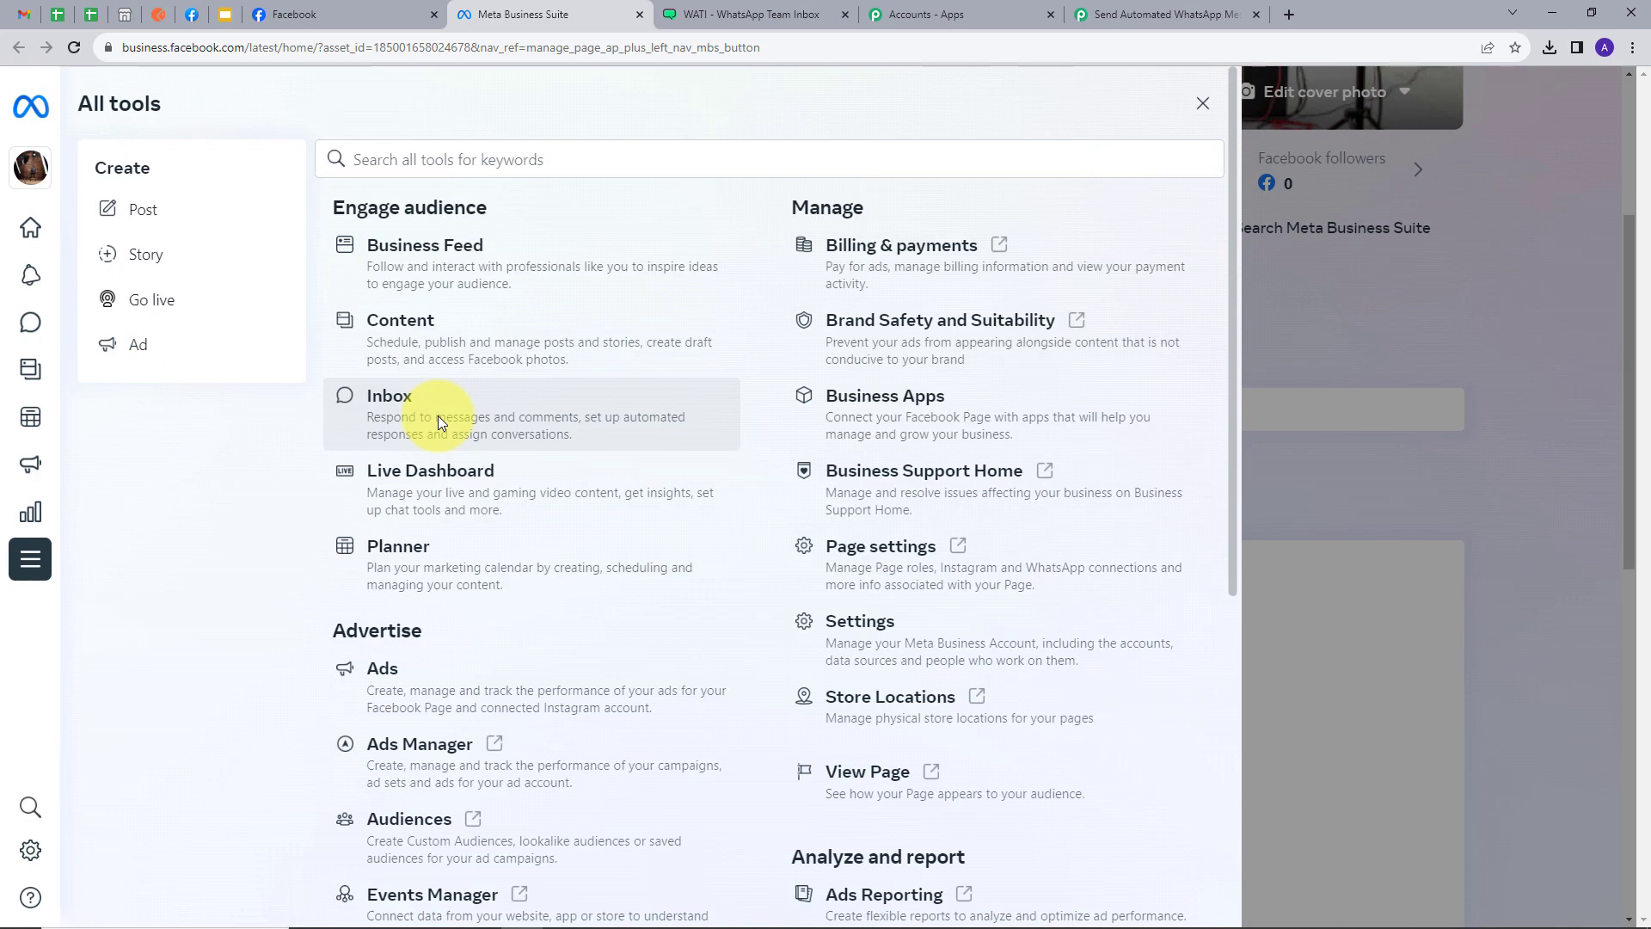
scroll(435, 416, "down", 4)
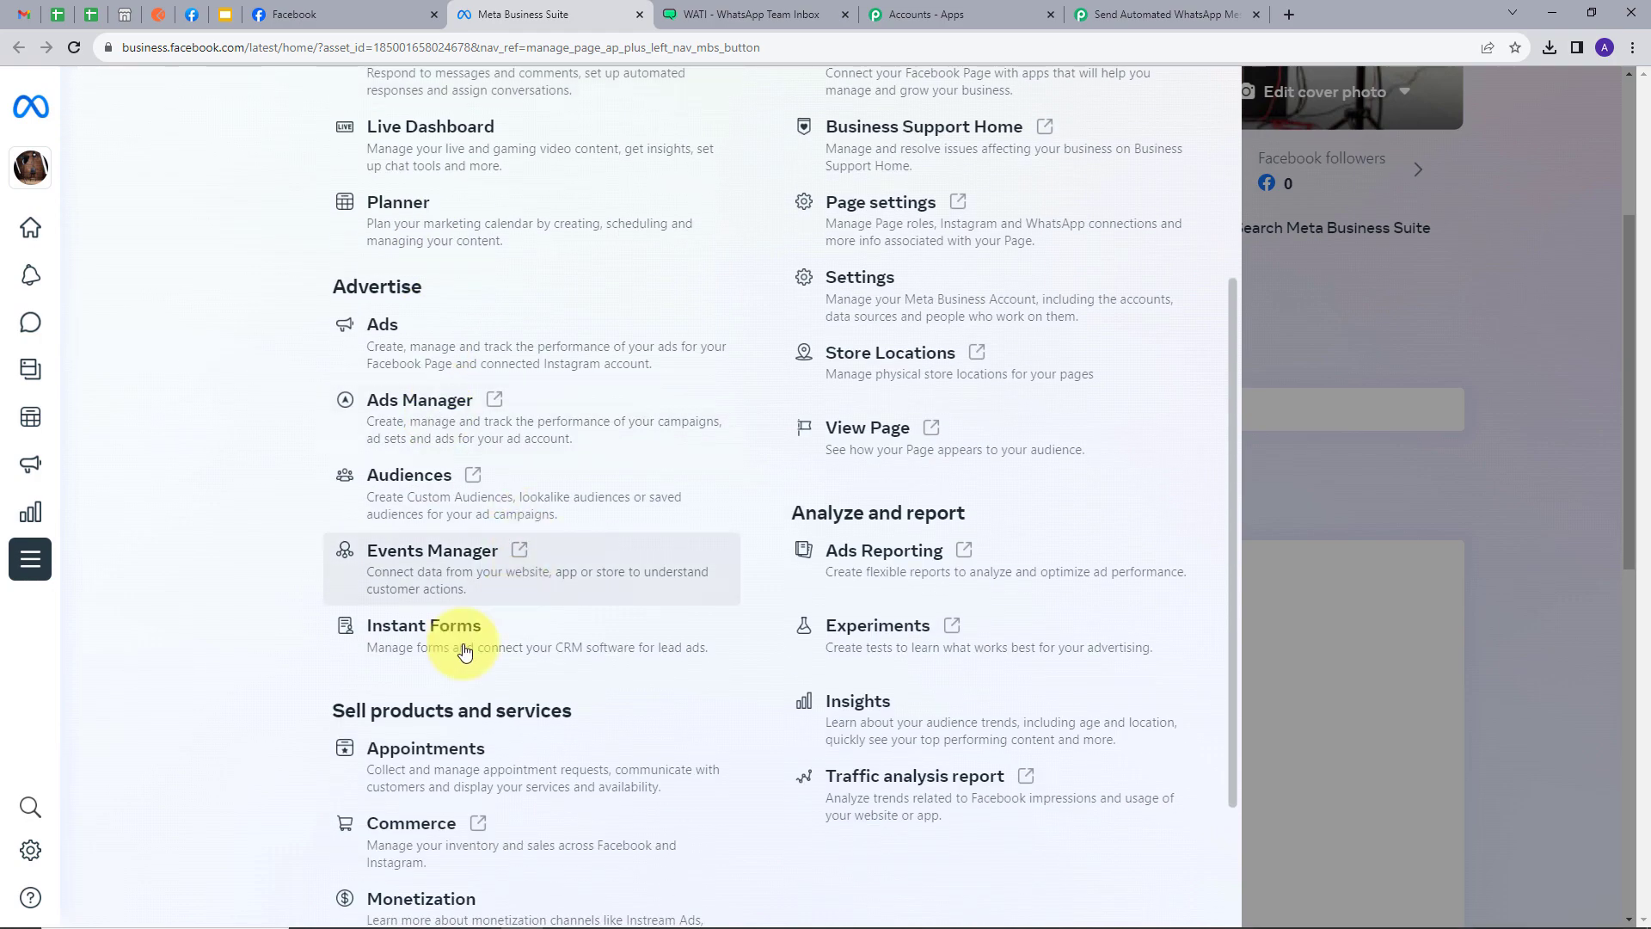
left_click(416, 638)
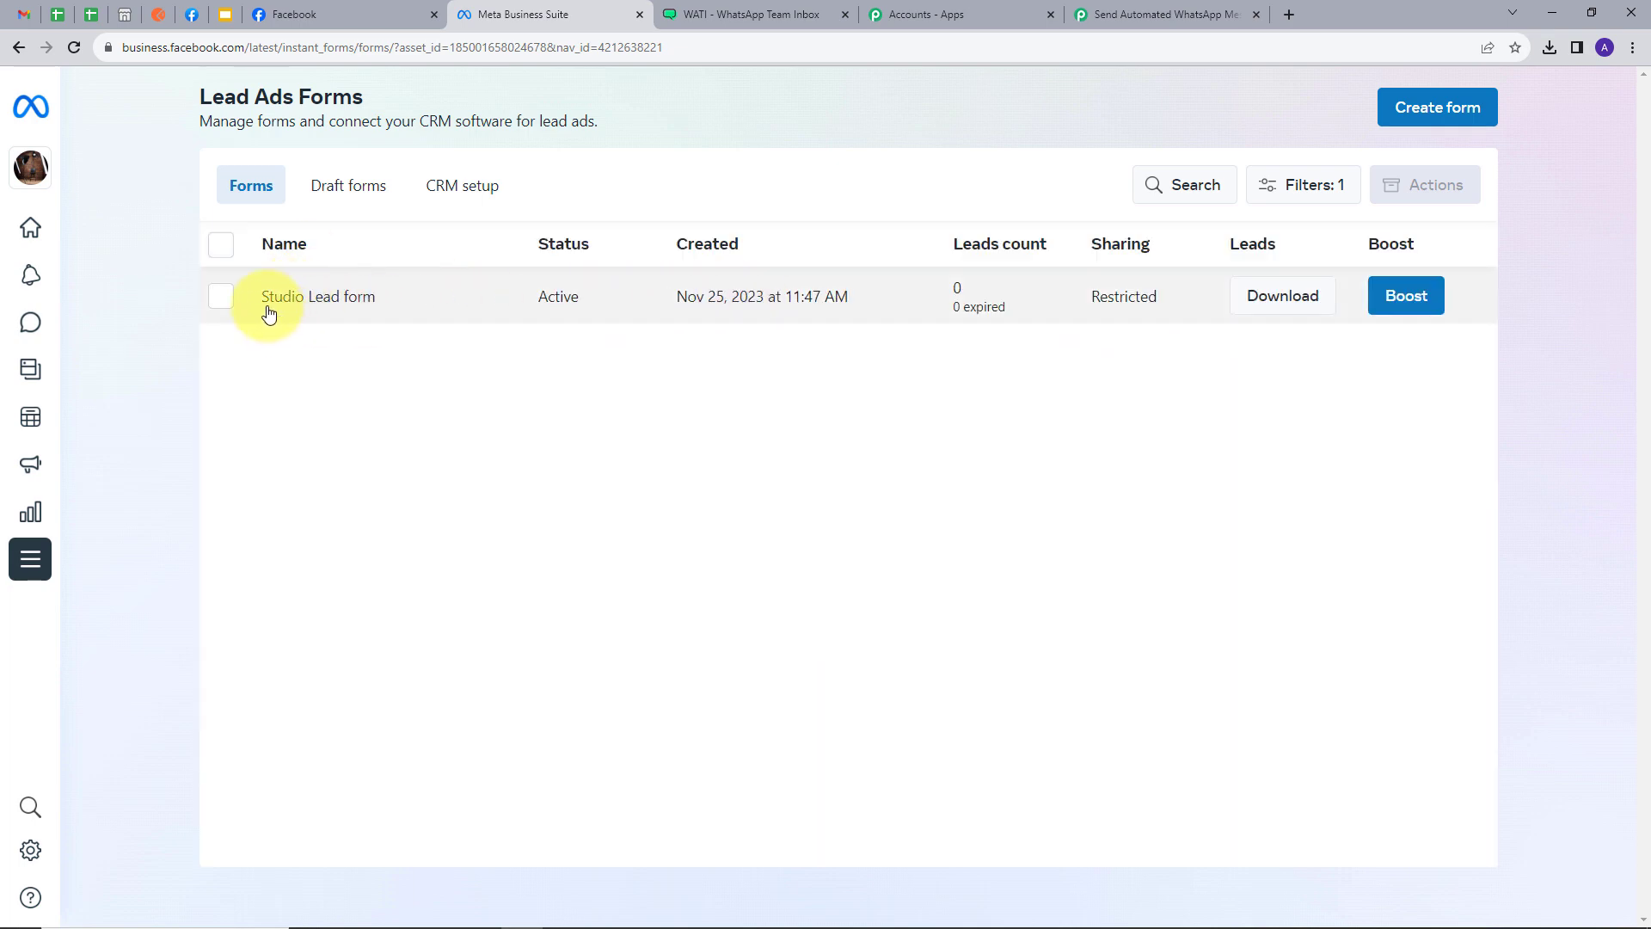
Examine every page of the Studio Lead form preview, close the form details and return to the Pabbly Connect workflow.
left_click(331, 301)
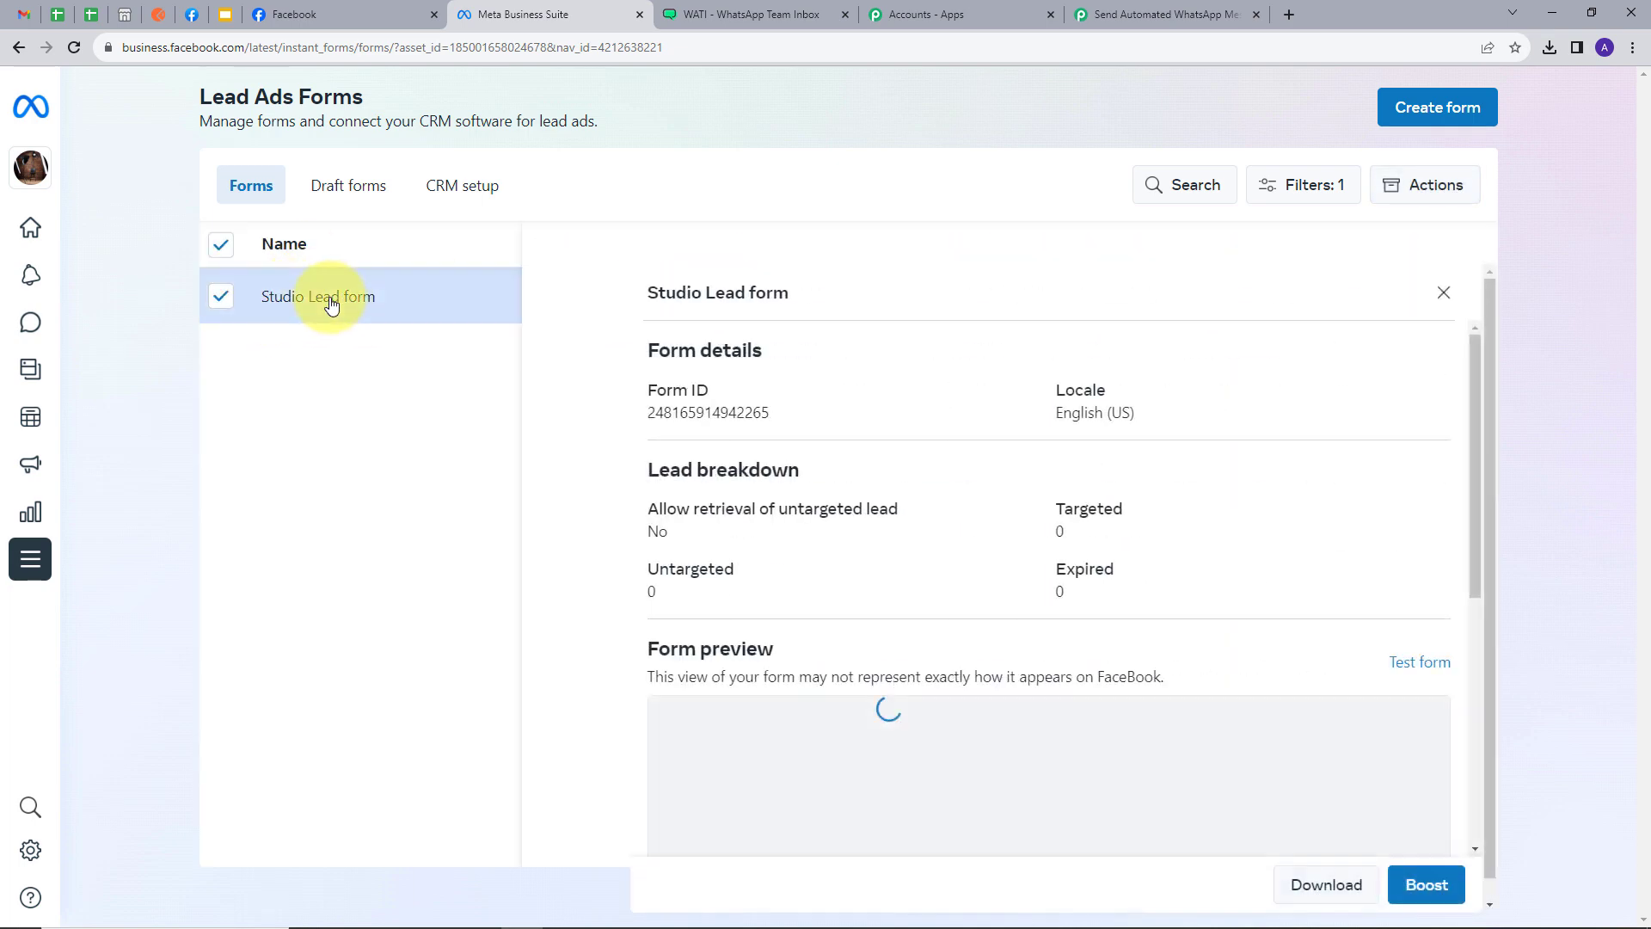
scroll(1087, 440, "down", 6)
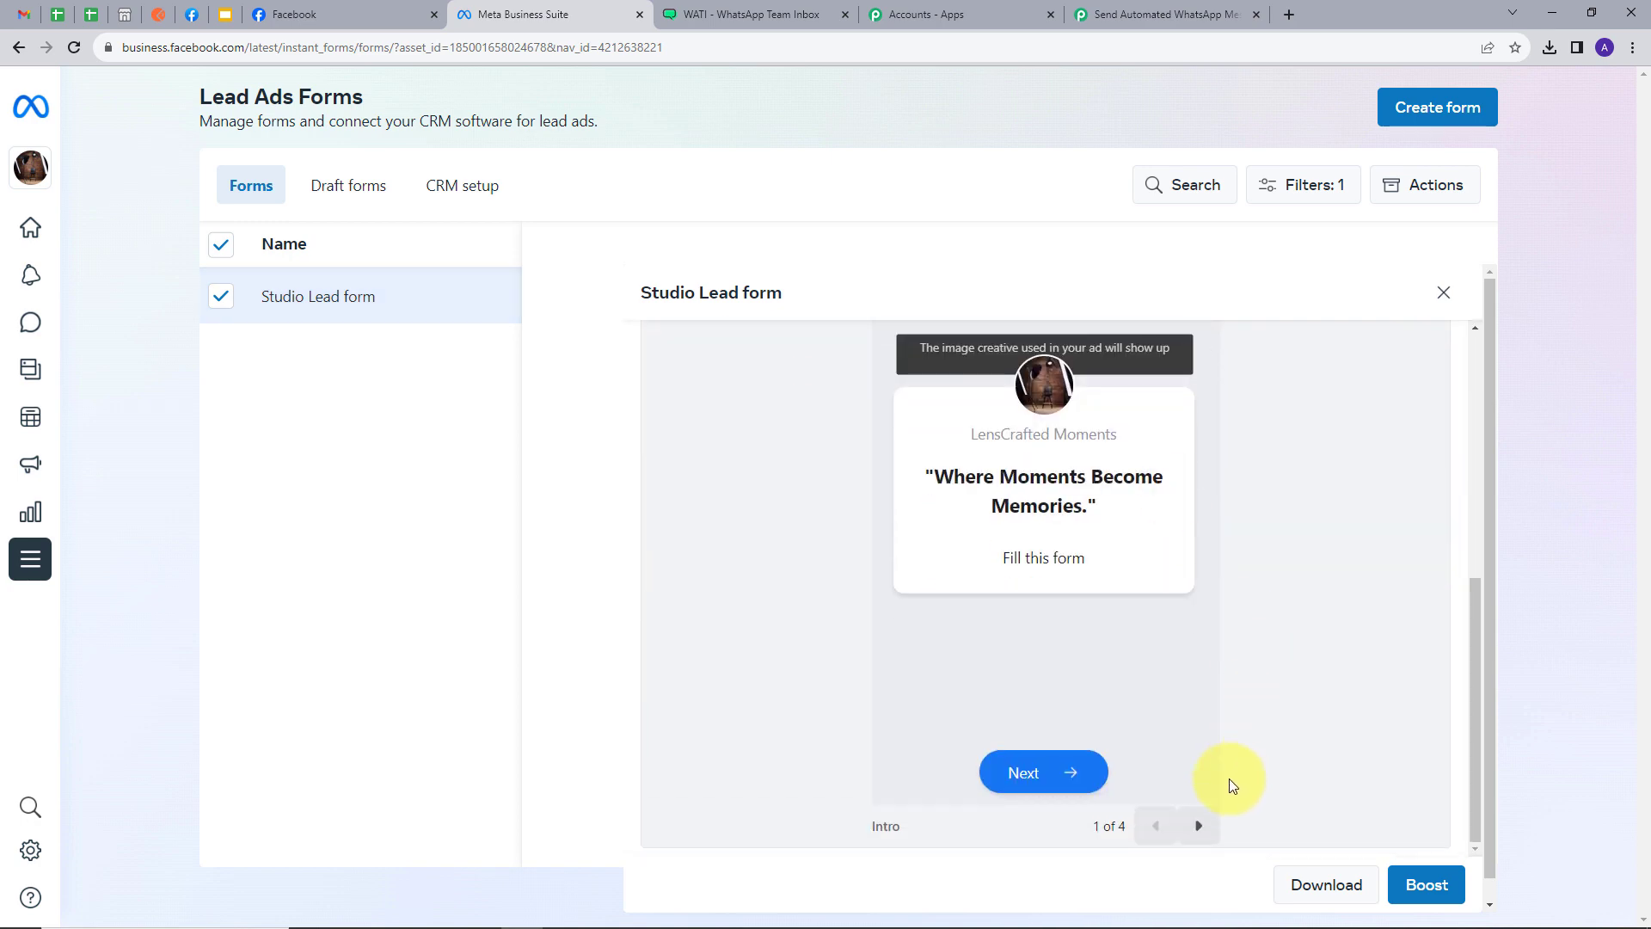
left_click(1198, 826)
scroll(999, 487, "down", 1)
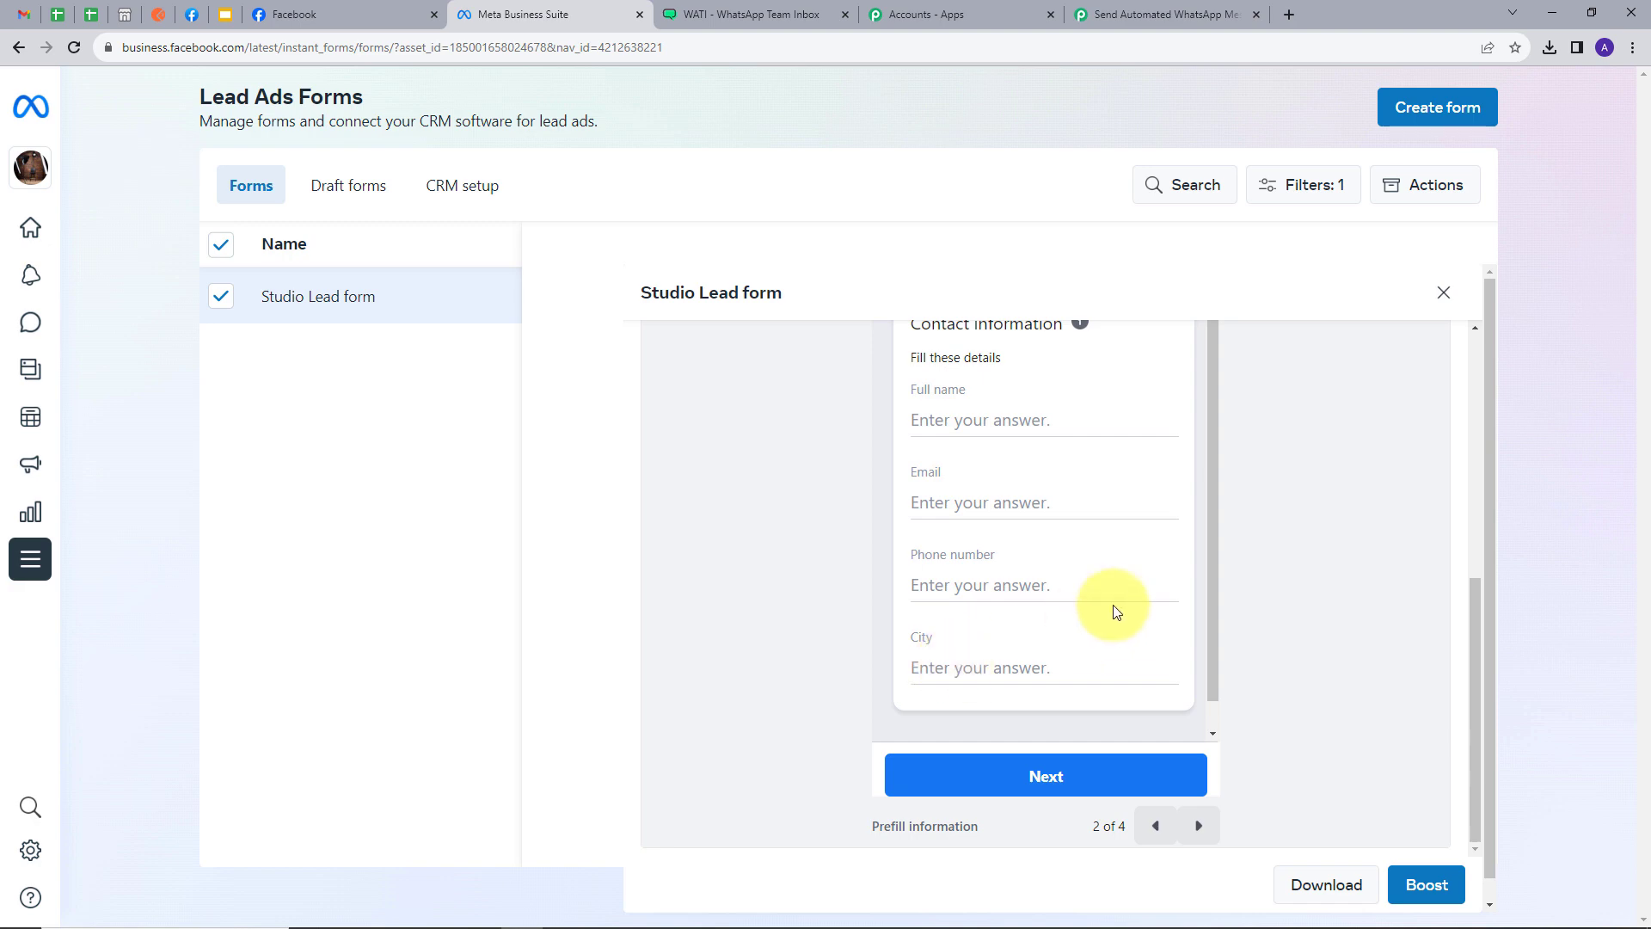
scroll(1113, 608, "up", 1)
left_click(1199, 825)
left_click(1199, 825)
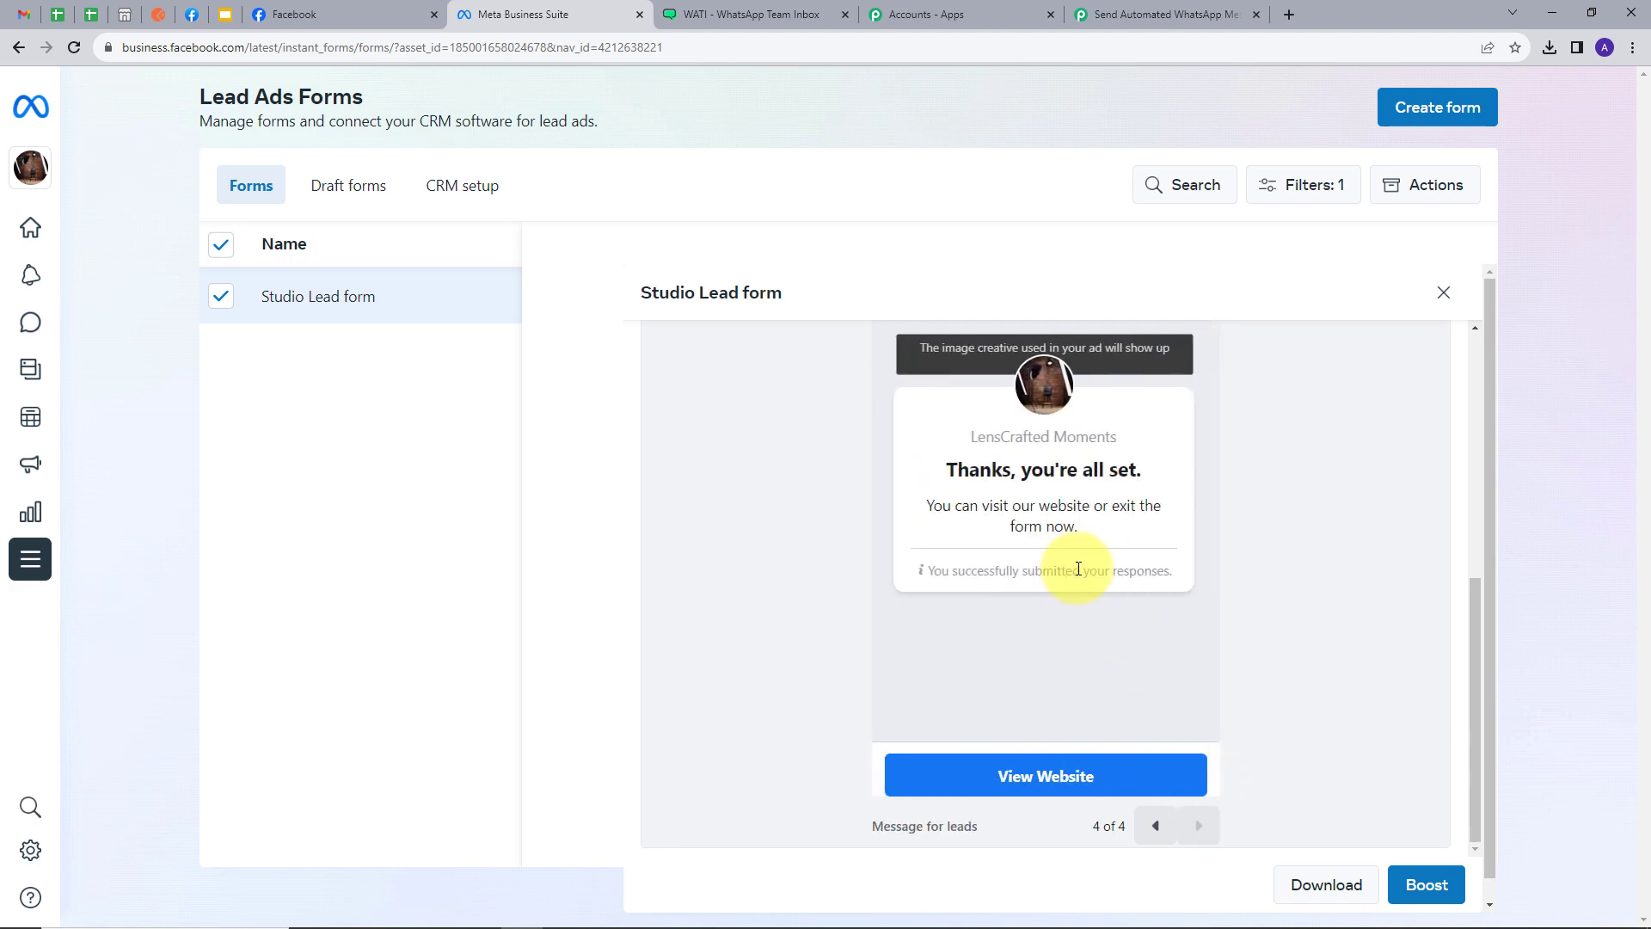
scroll(1075, 585, "up", 4)
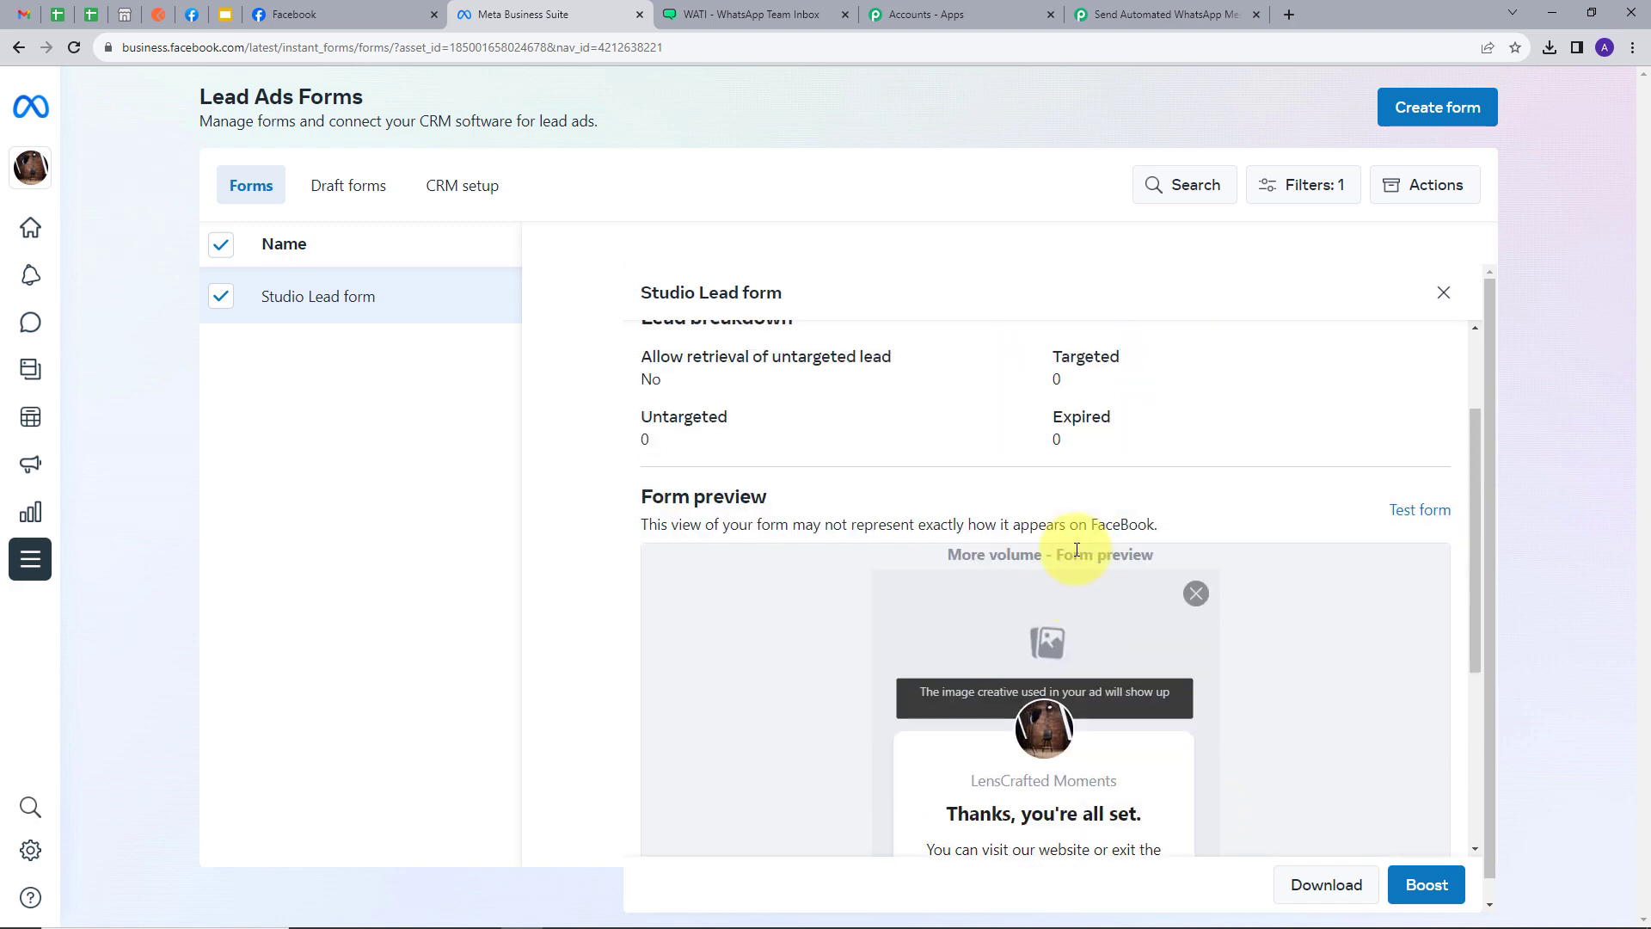
left_click(1444, 293)
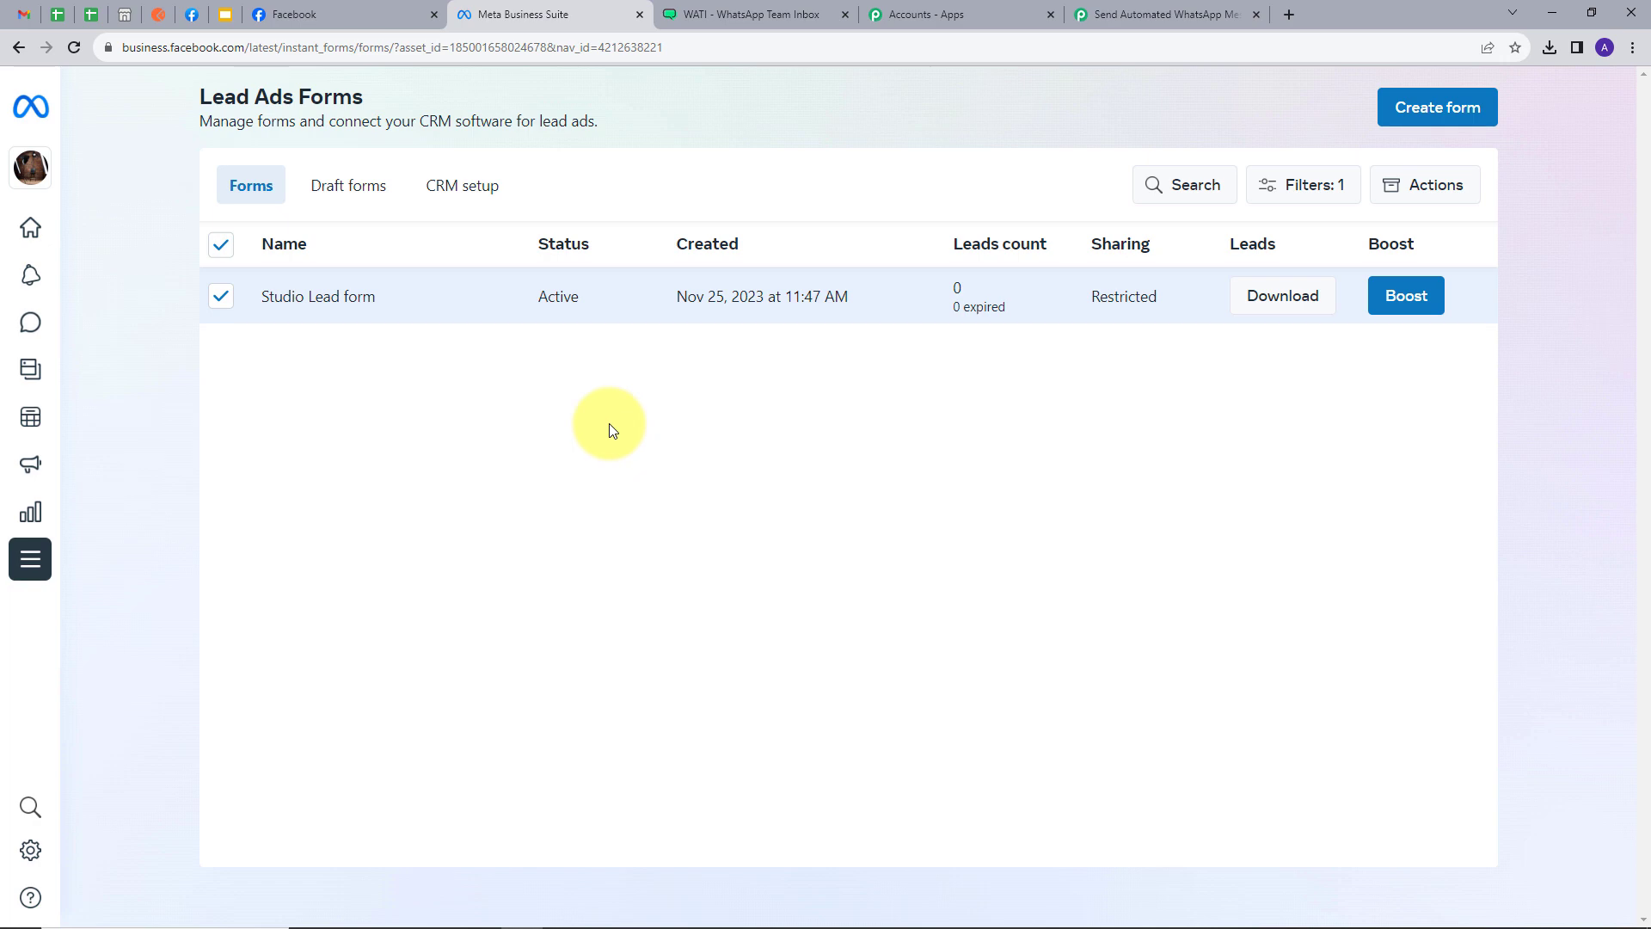
left_click(1131, 17)
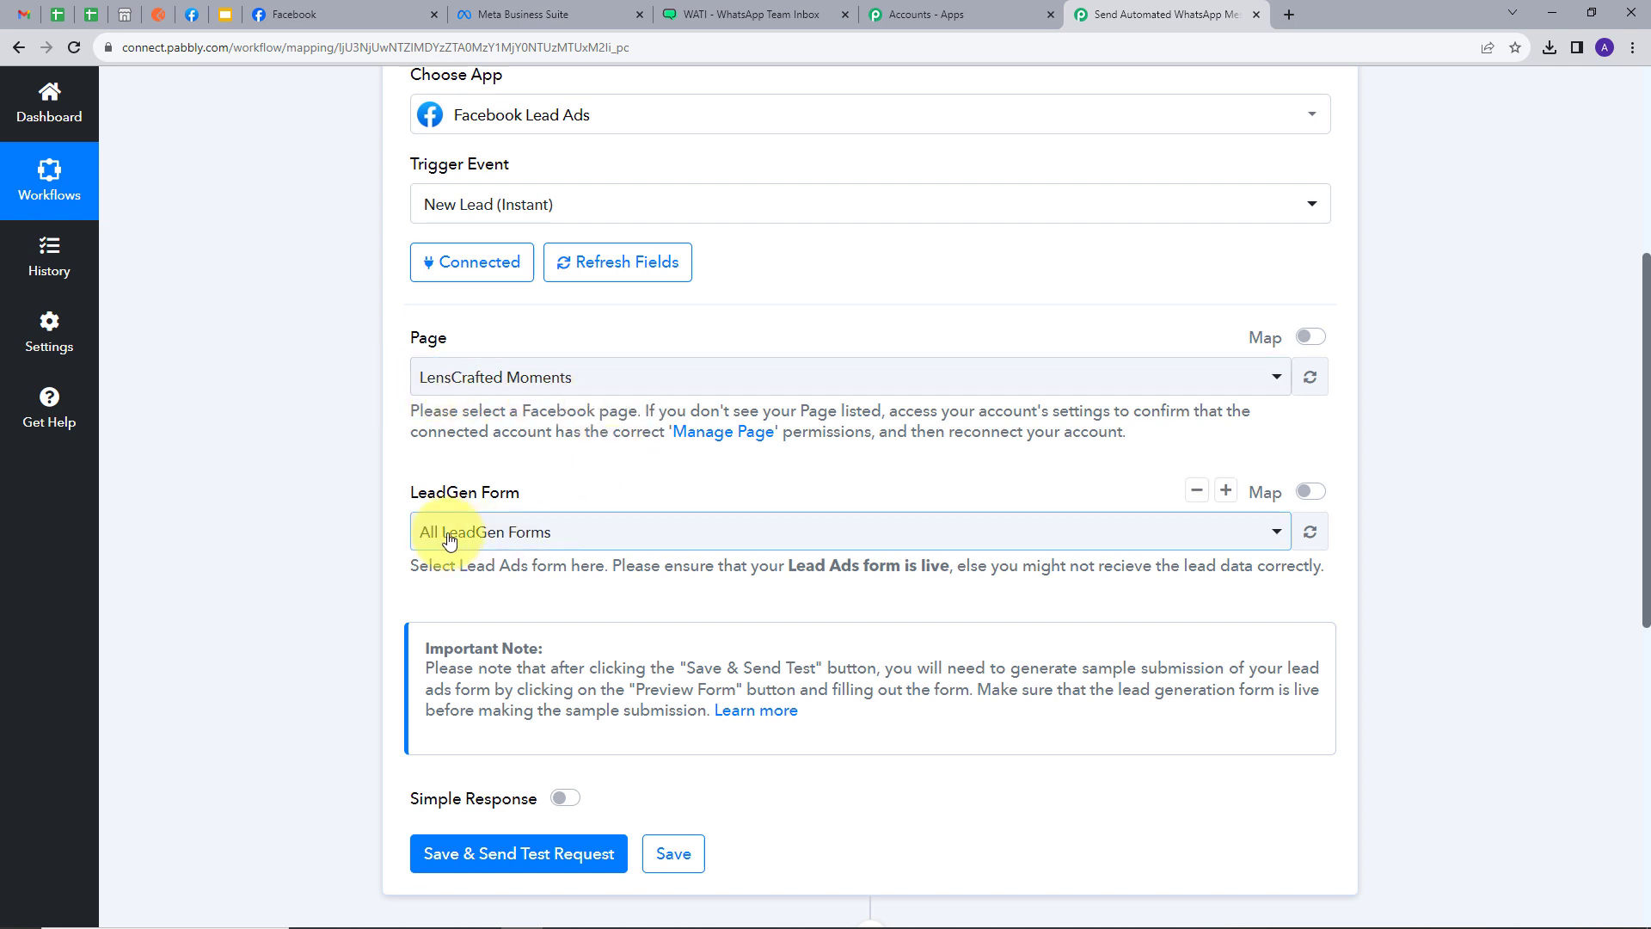
Set the trigger's LeadGen form to Studio Lead form and save it while sending a test request.
left_click(479, 532)
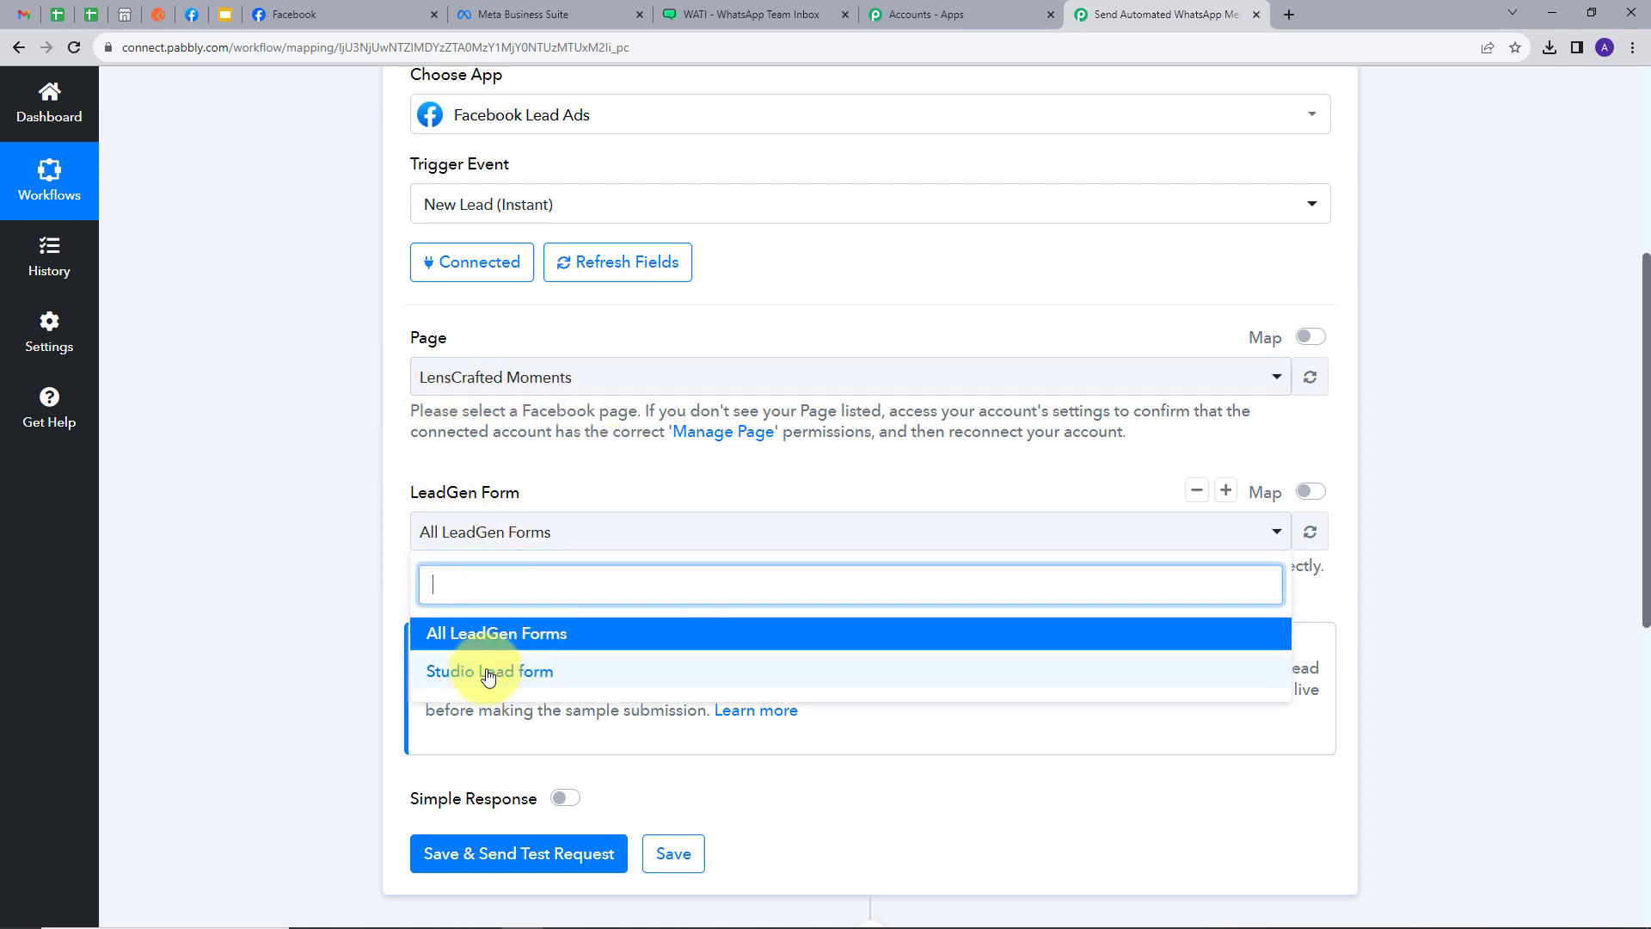
left_click(488, 673)
scroll(548, 594, "down", 1)
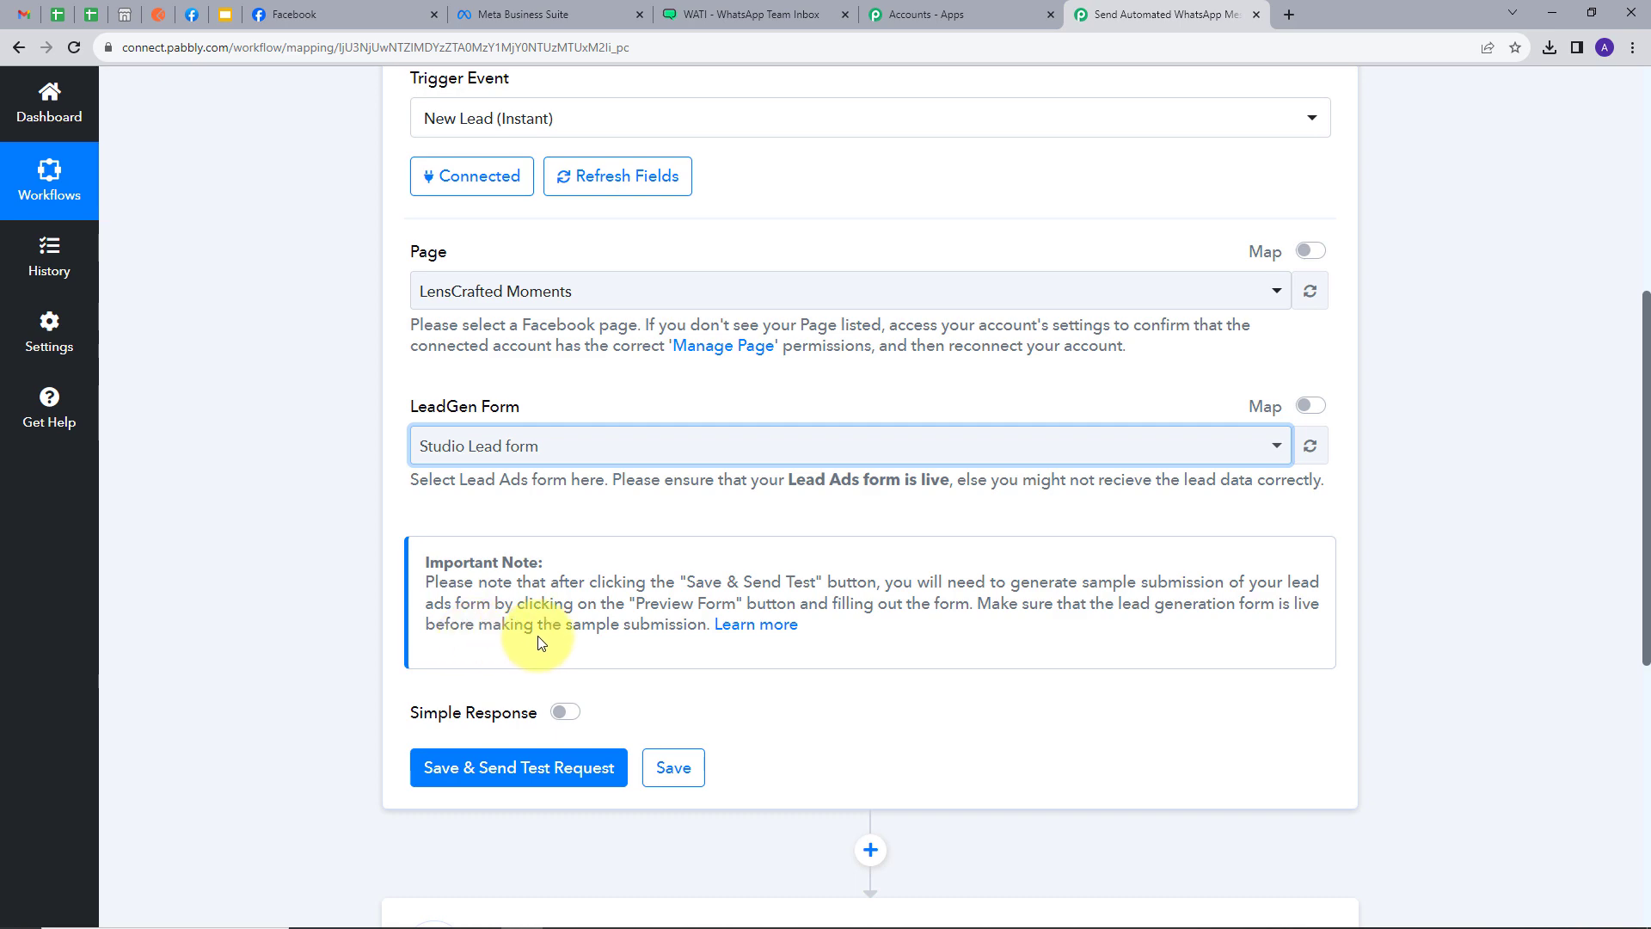
scroll(688, 646, "down", 1)
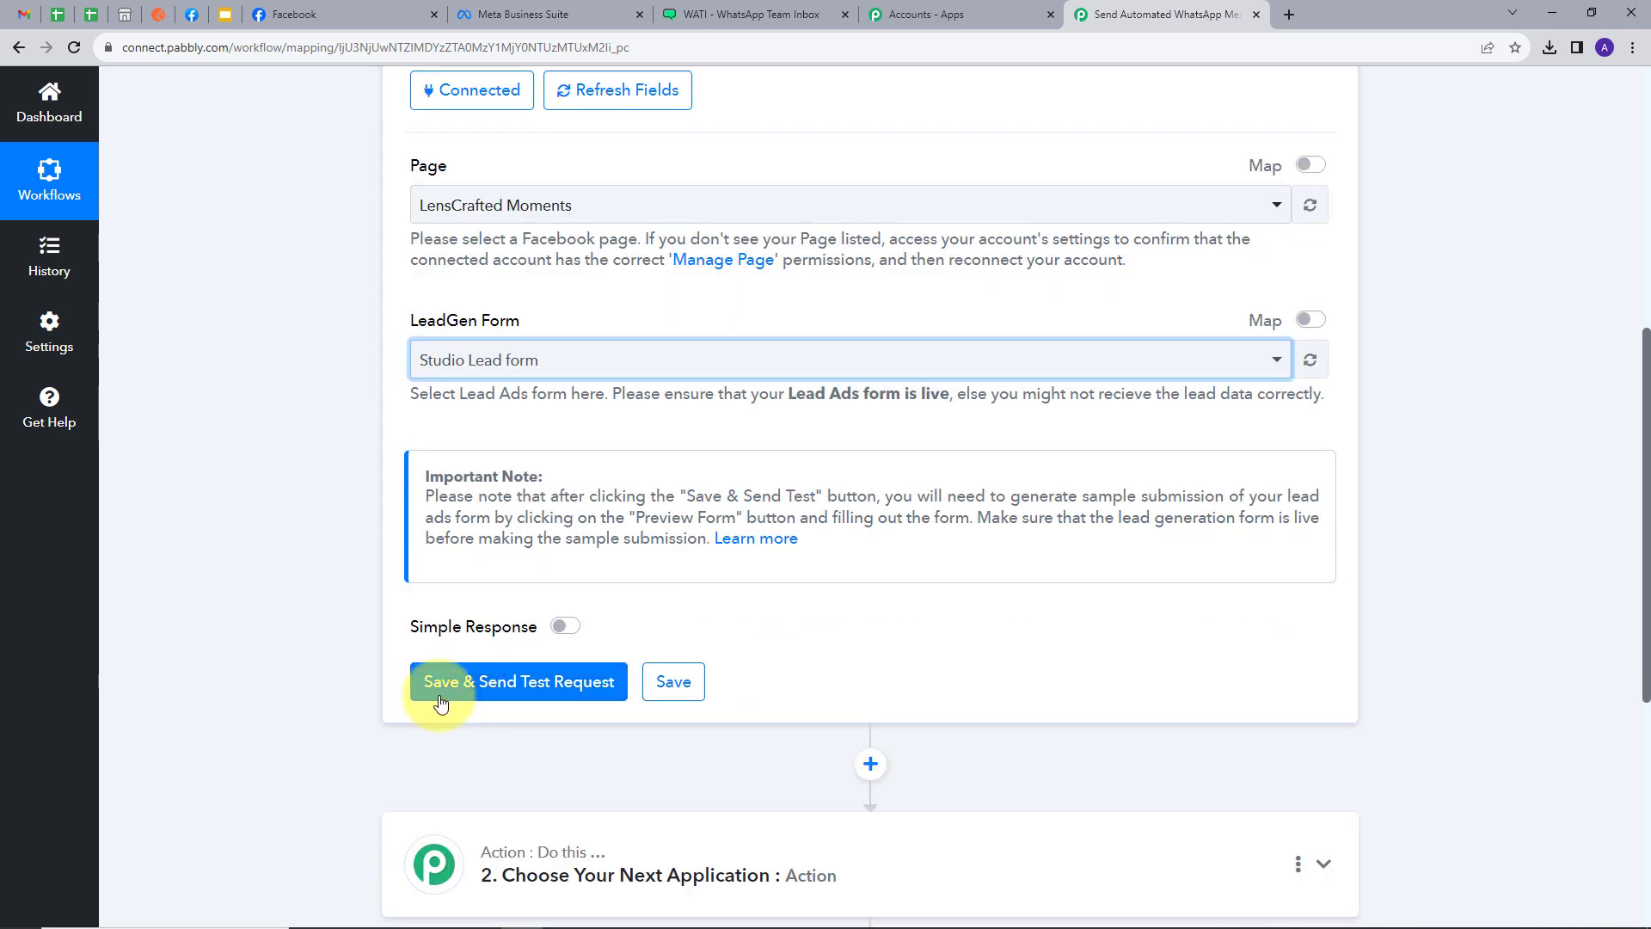
left_click(511, 684)
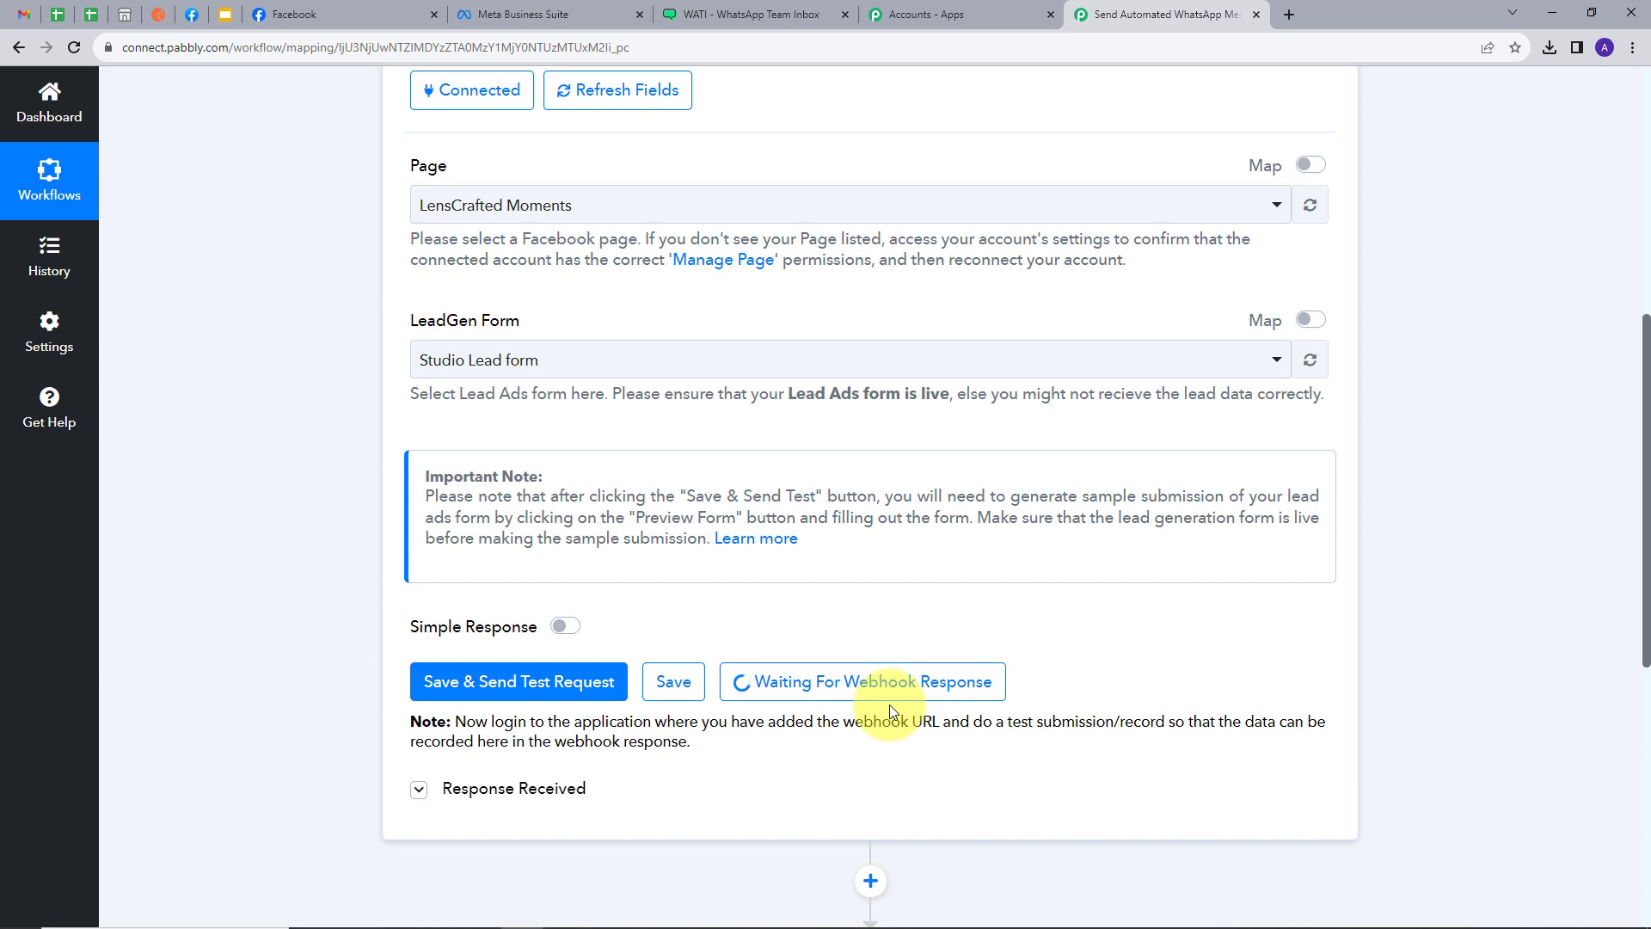
Switch to the Meta for Developers site and open its Lead Ads RTU Debug Tool.
left_click(186, 17)
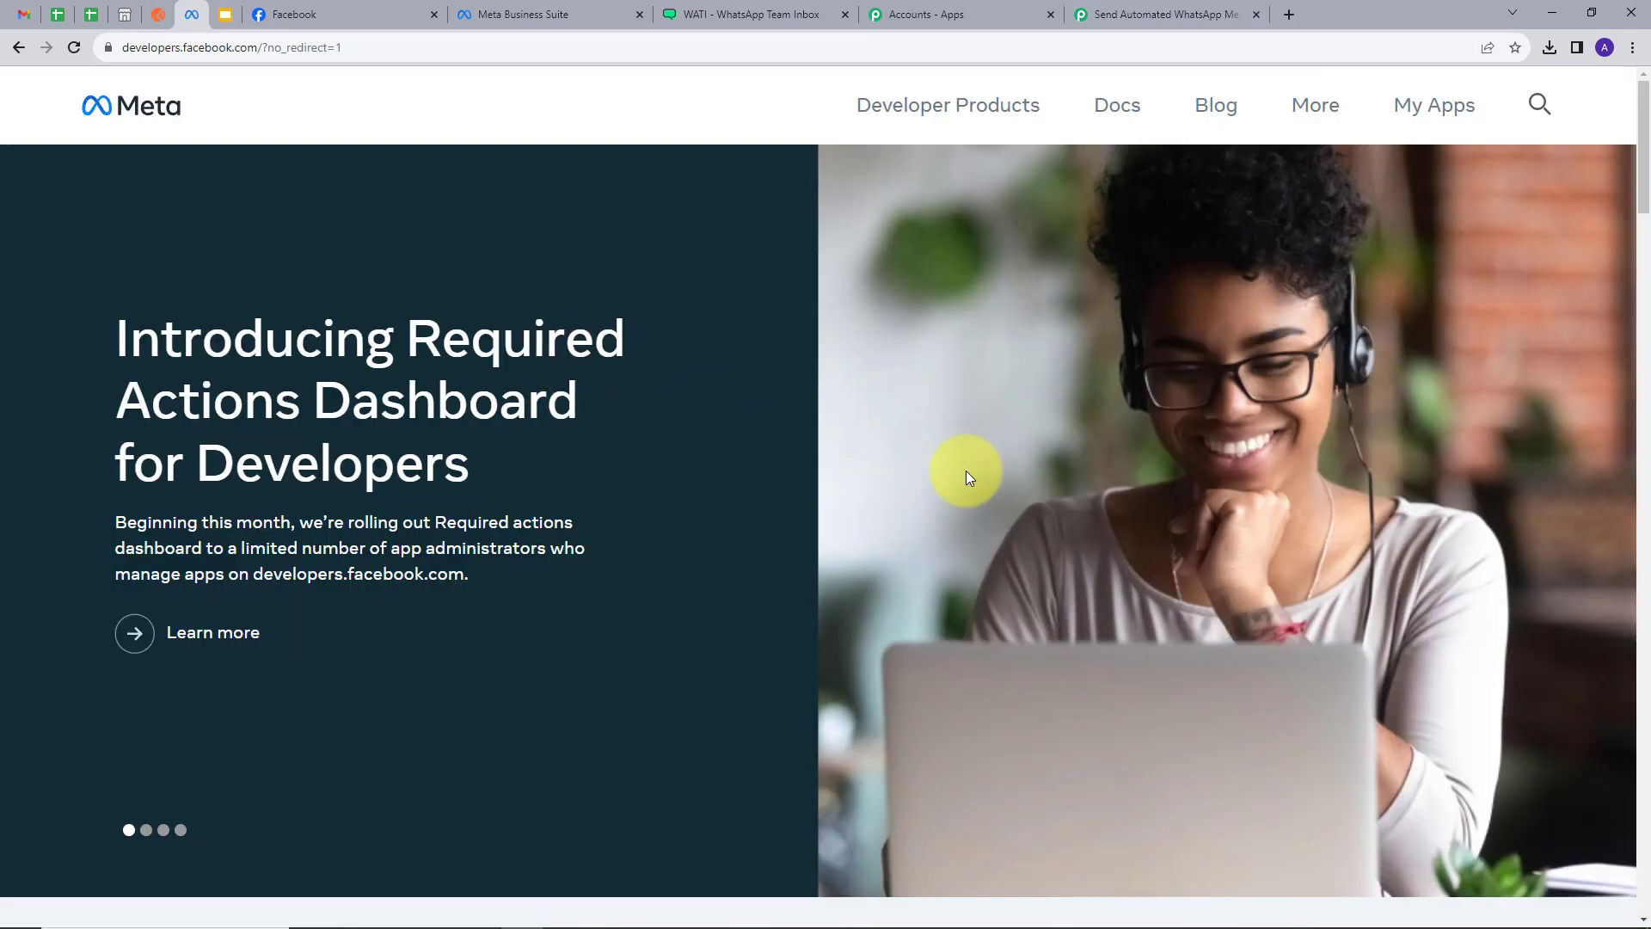
left_click(1434, 116)
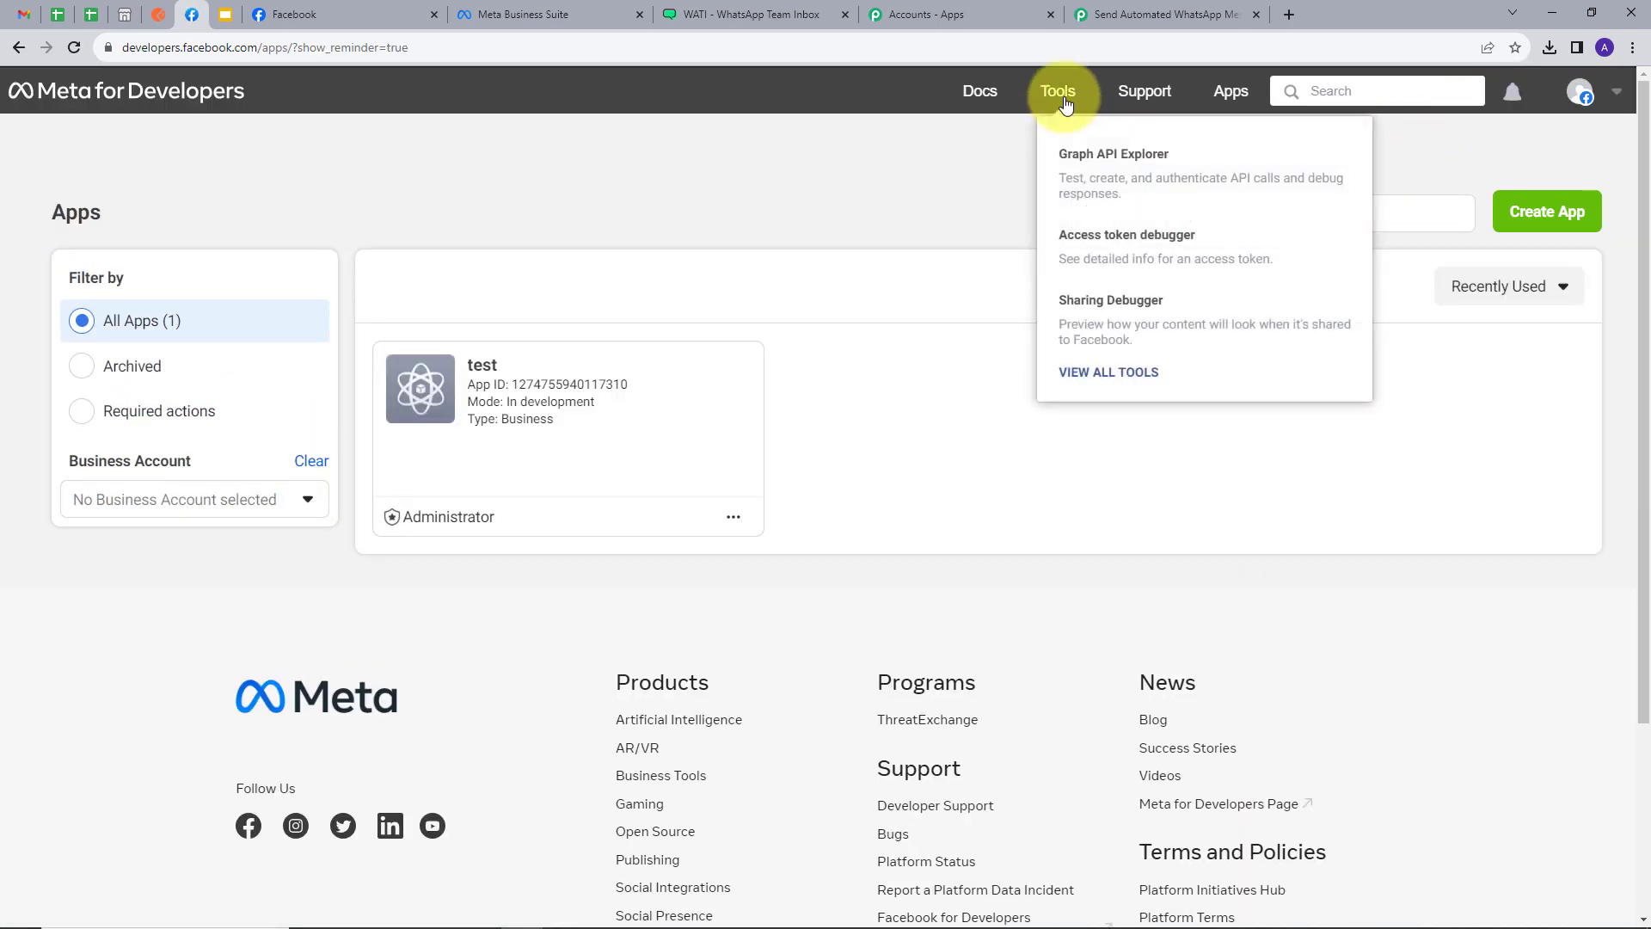
left_click(1059, 92)
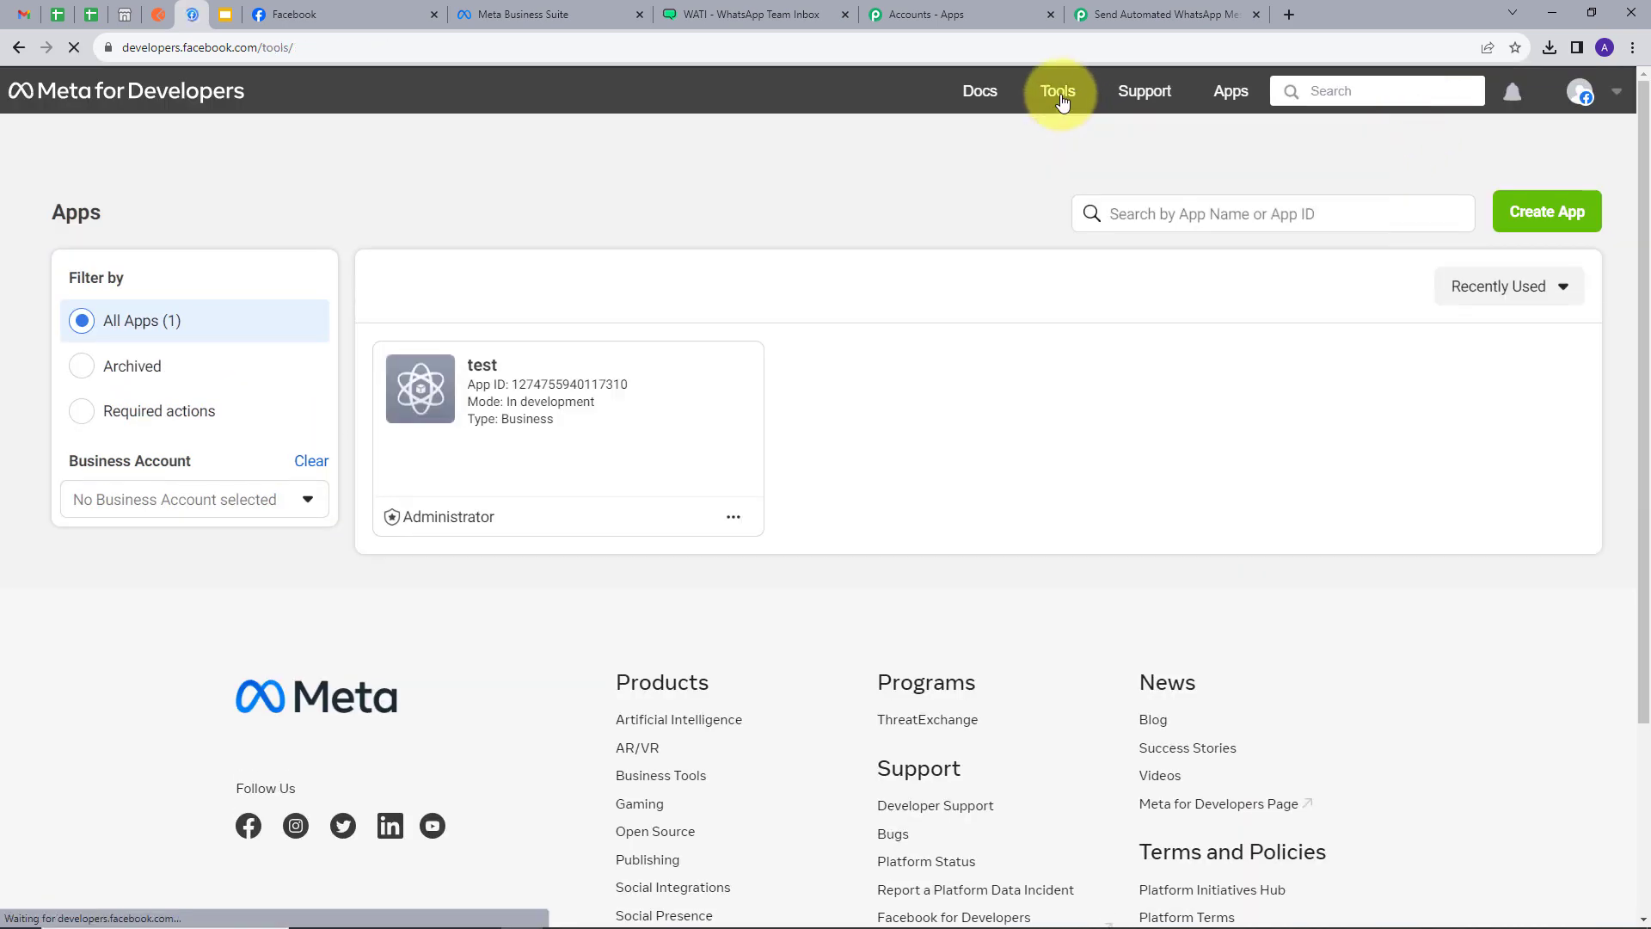
scroll(550, 414, "down", 5)
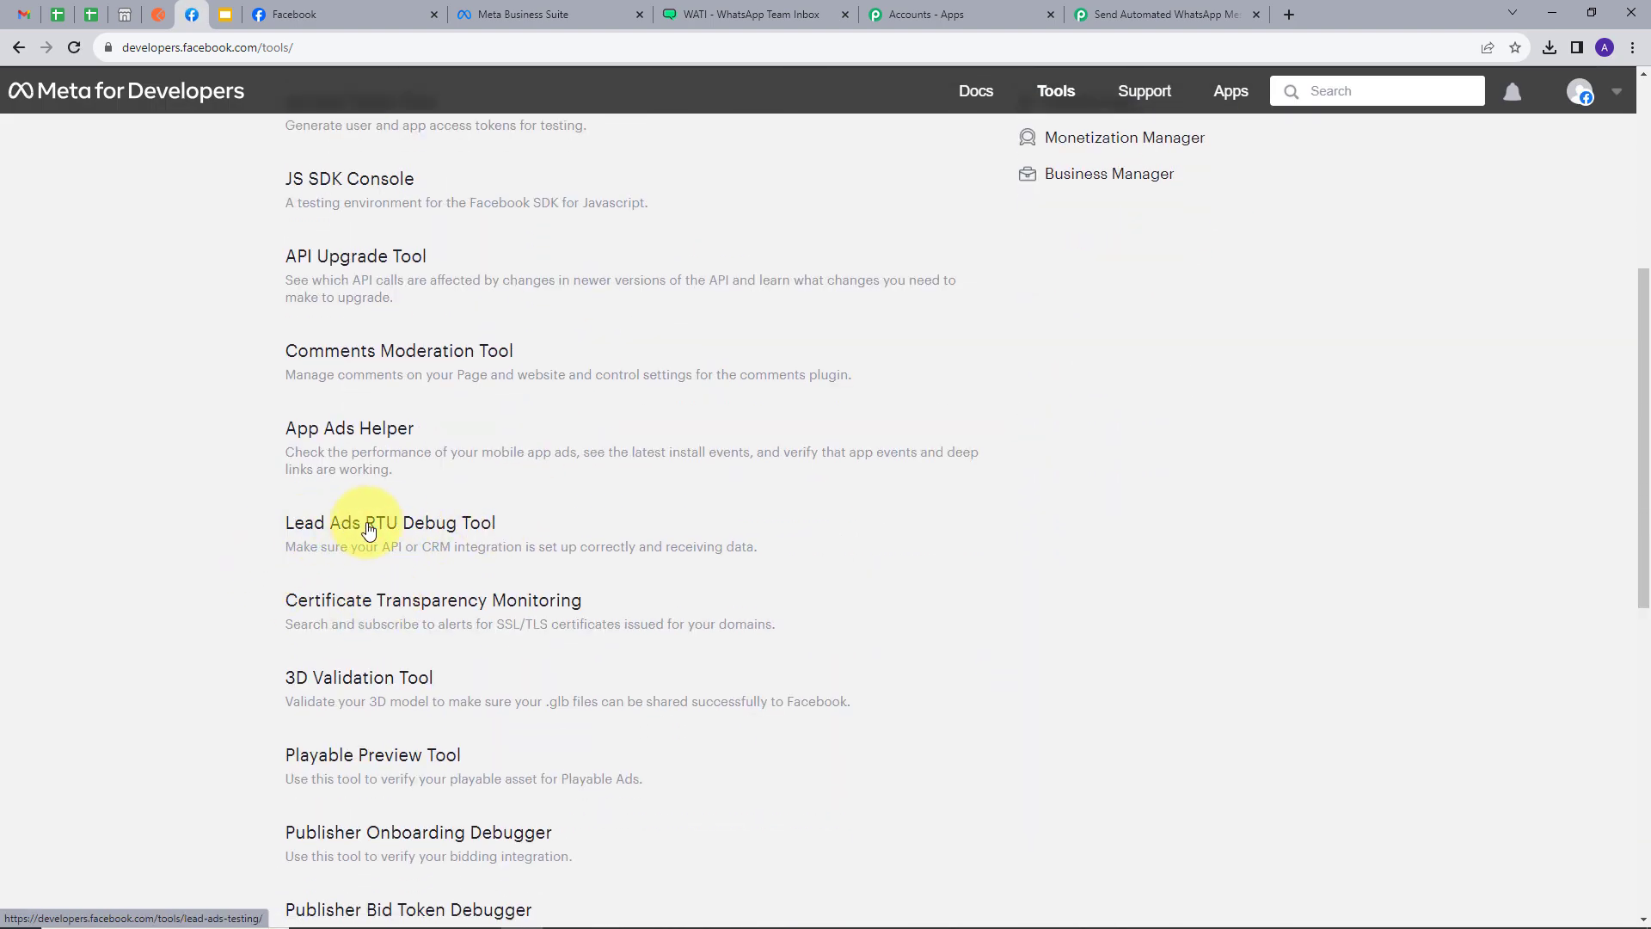
left_click(375, 528)
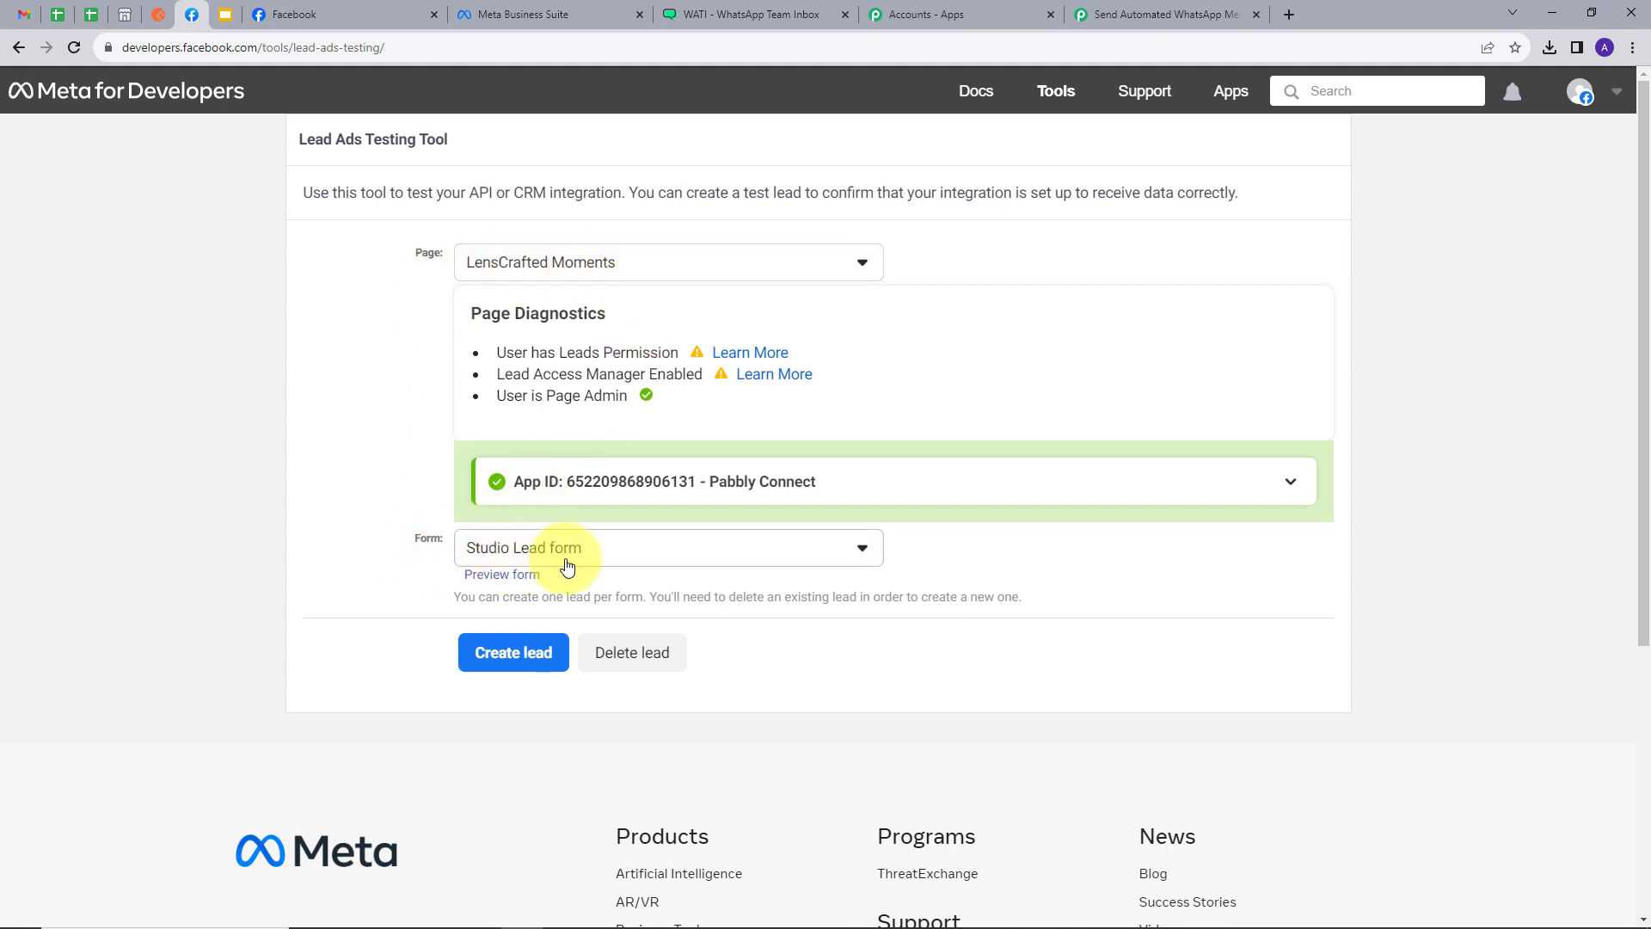
Submit a test lead through the Studio Lead form preview with the lead's full name, email, phone number and the city Bhopal.
left_click(503, 575)
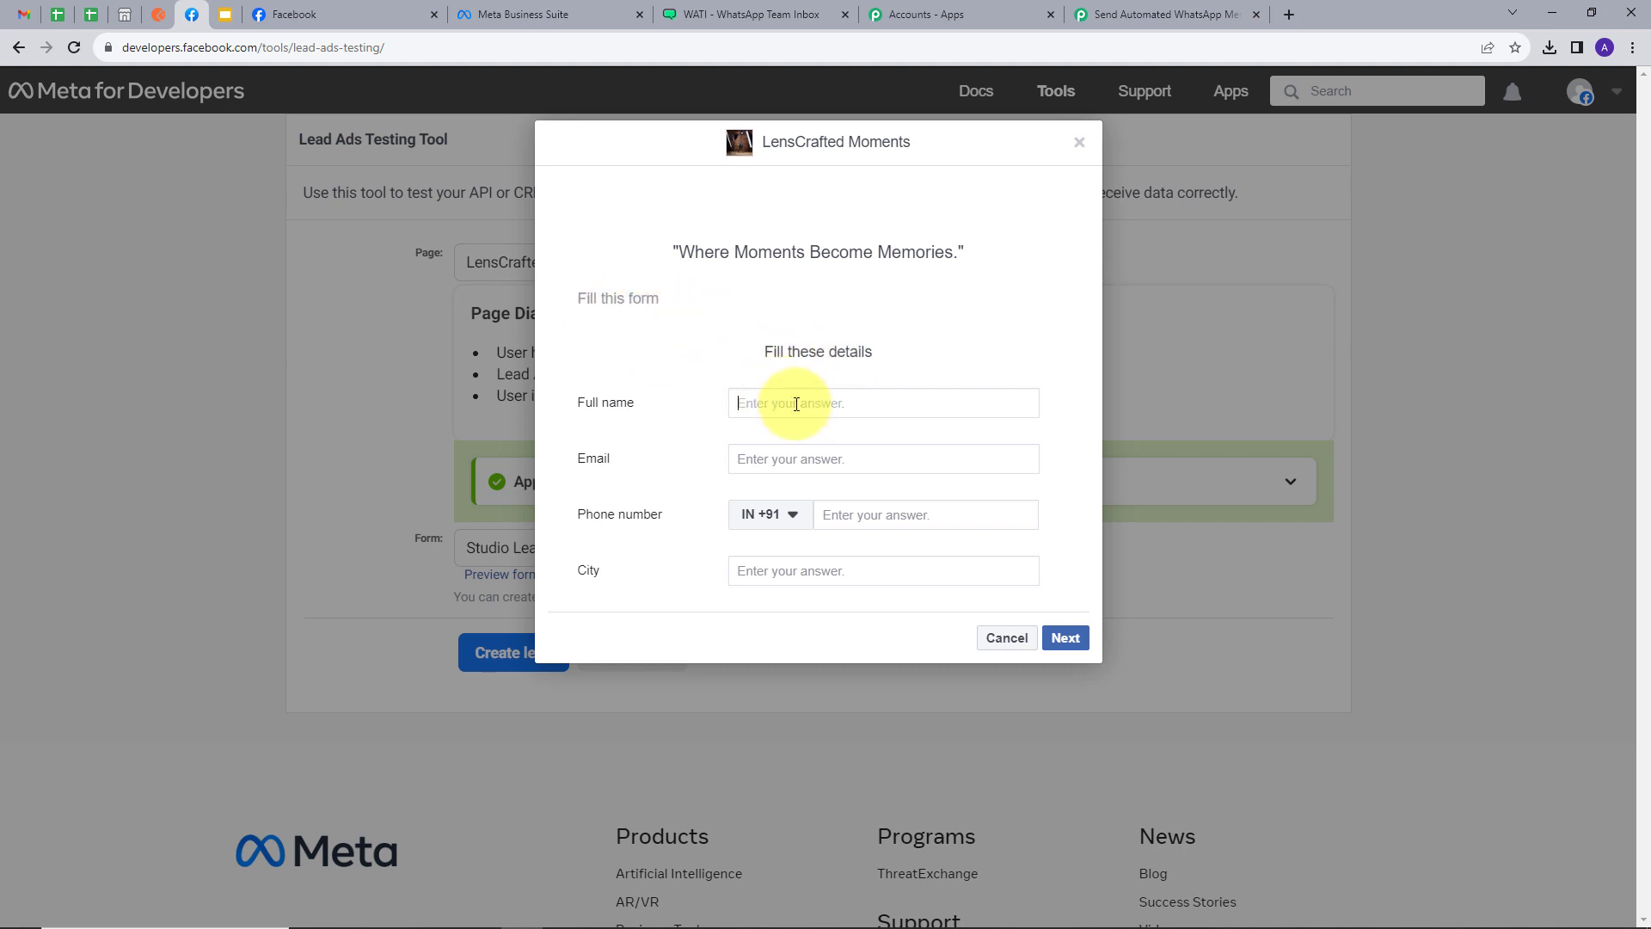
type("Demo User")
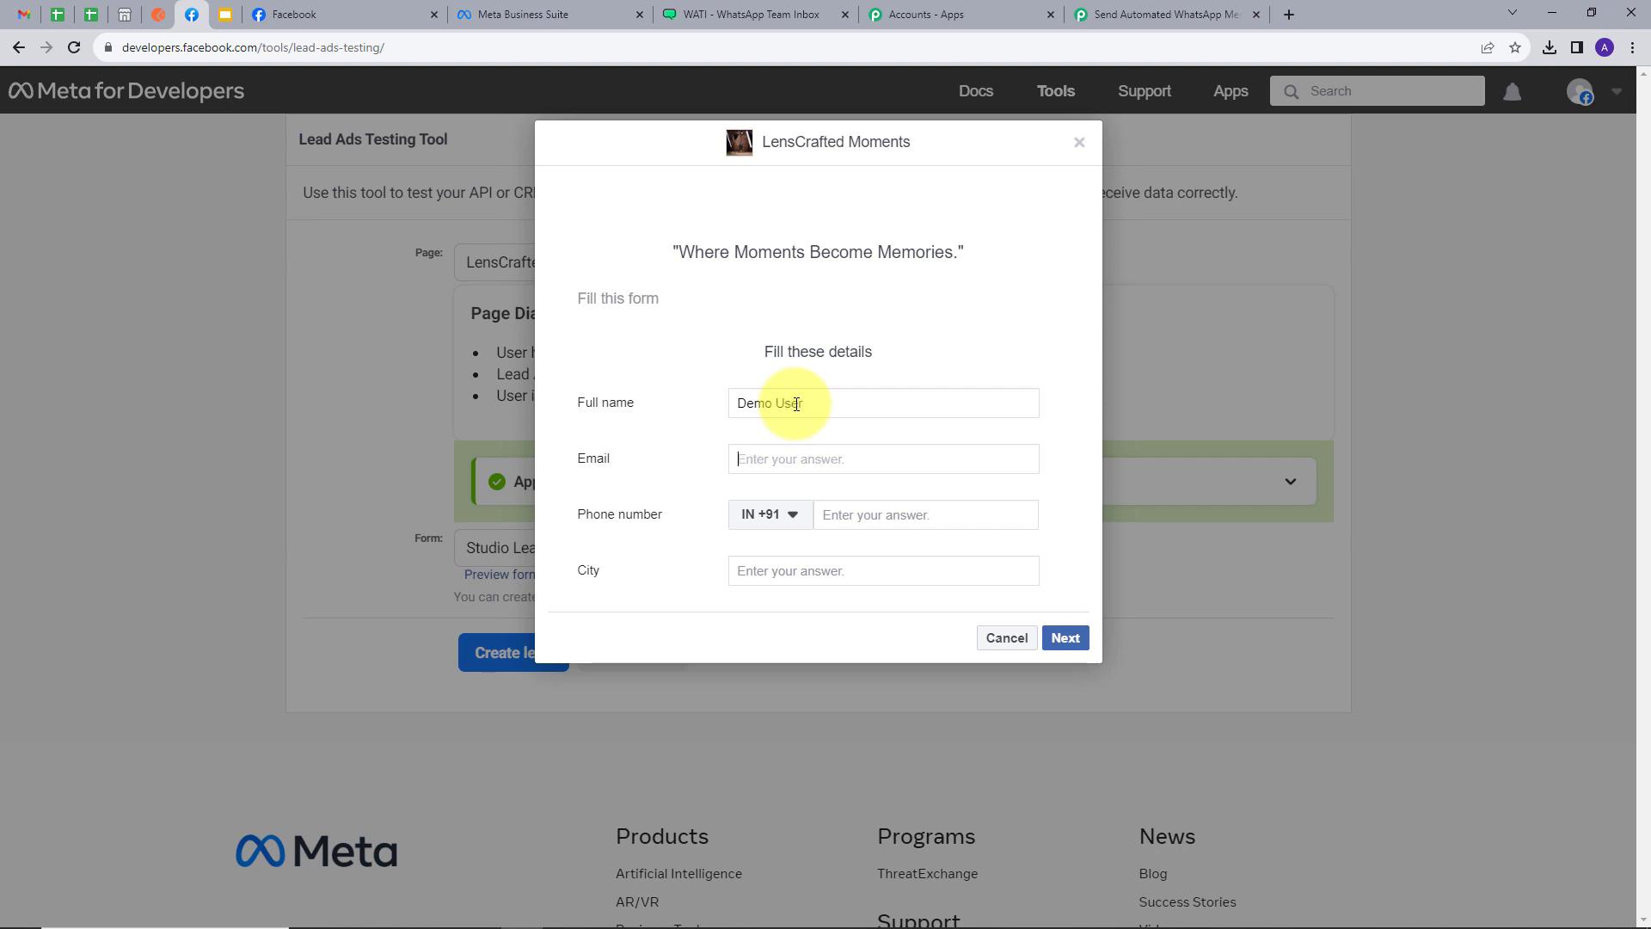
key("ctrl+v")
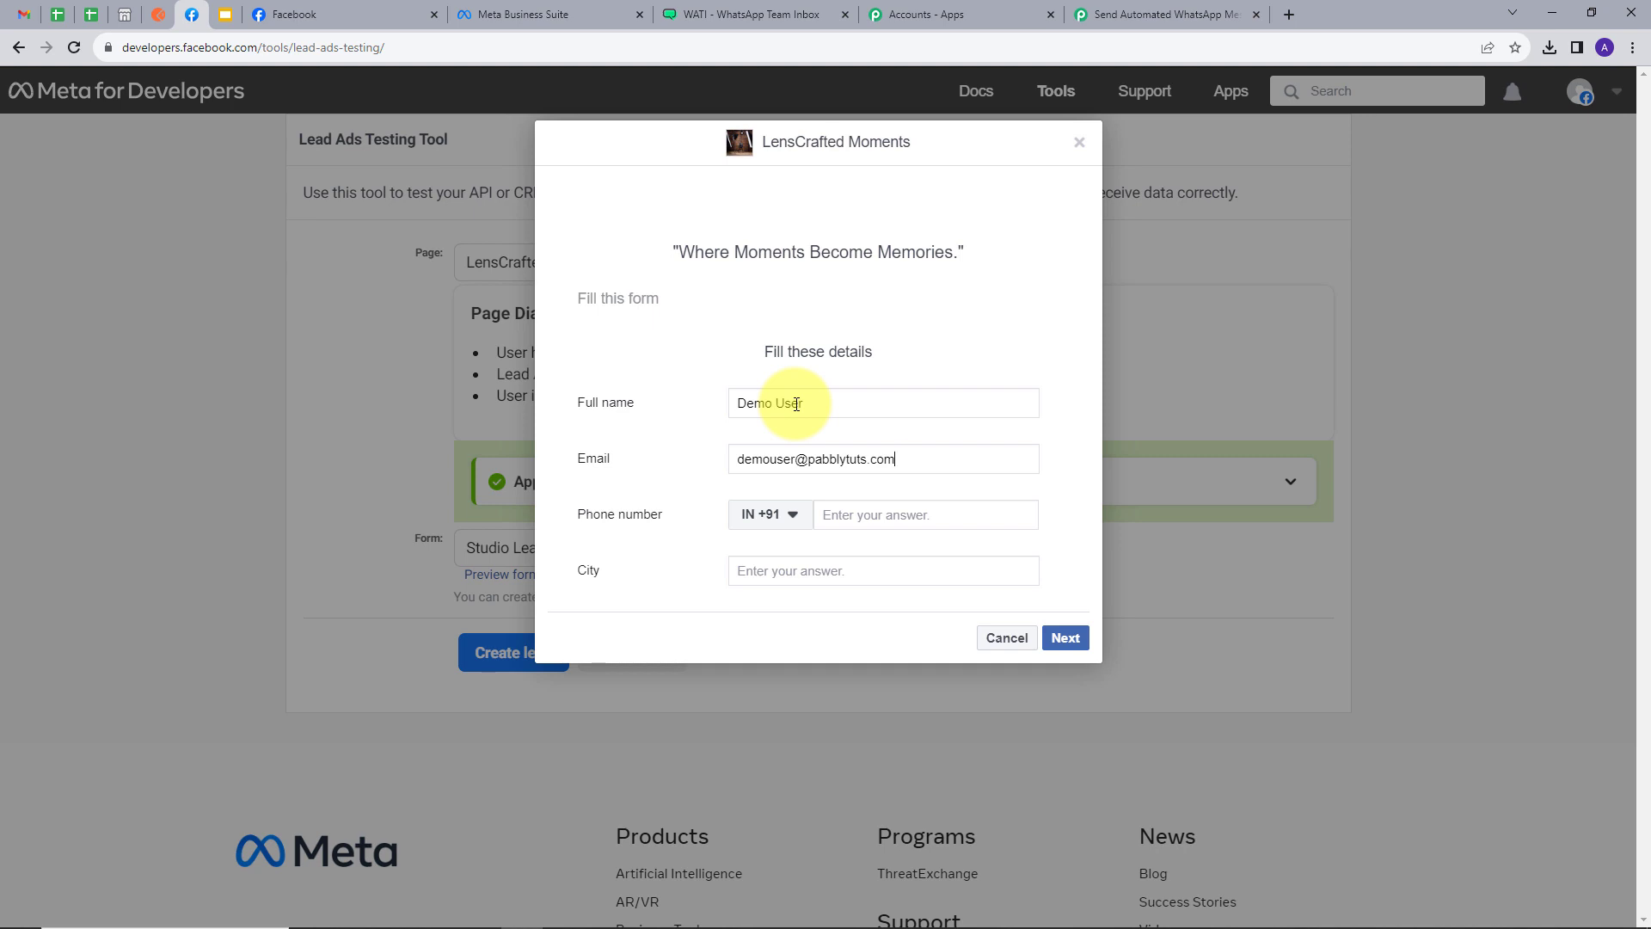
key("Tab")
key("Tab")
type("99999 99999")
type("Bhopal")
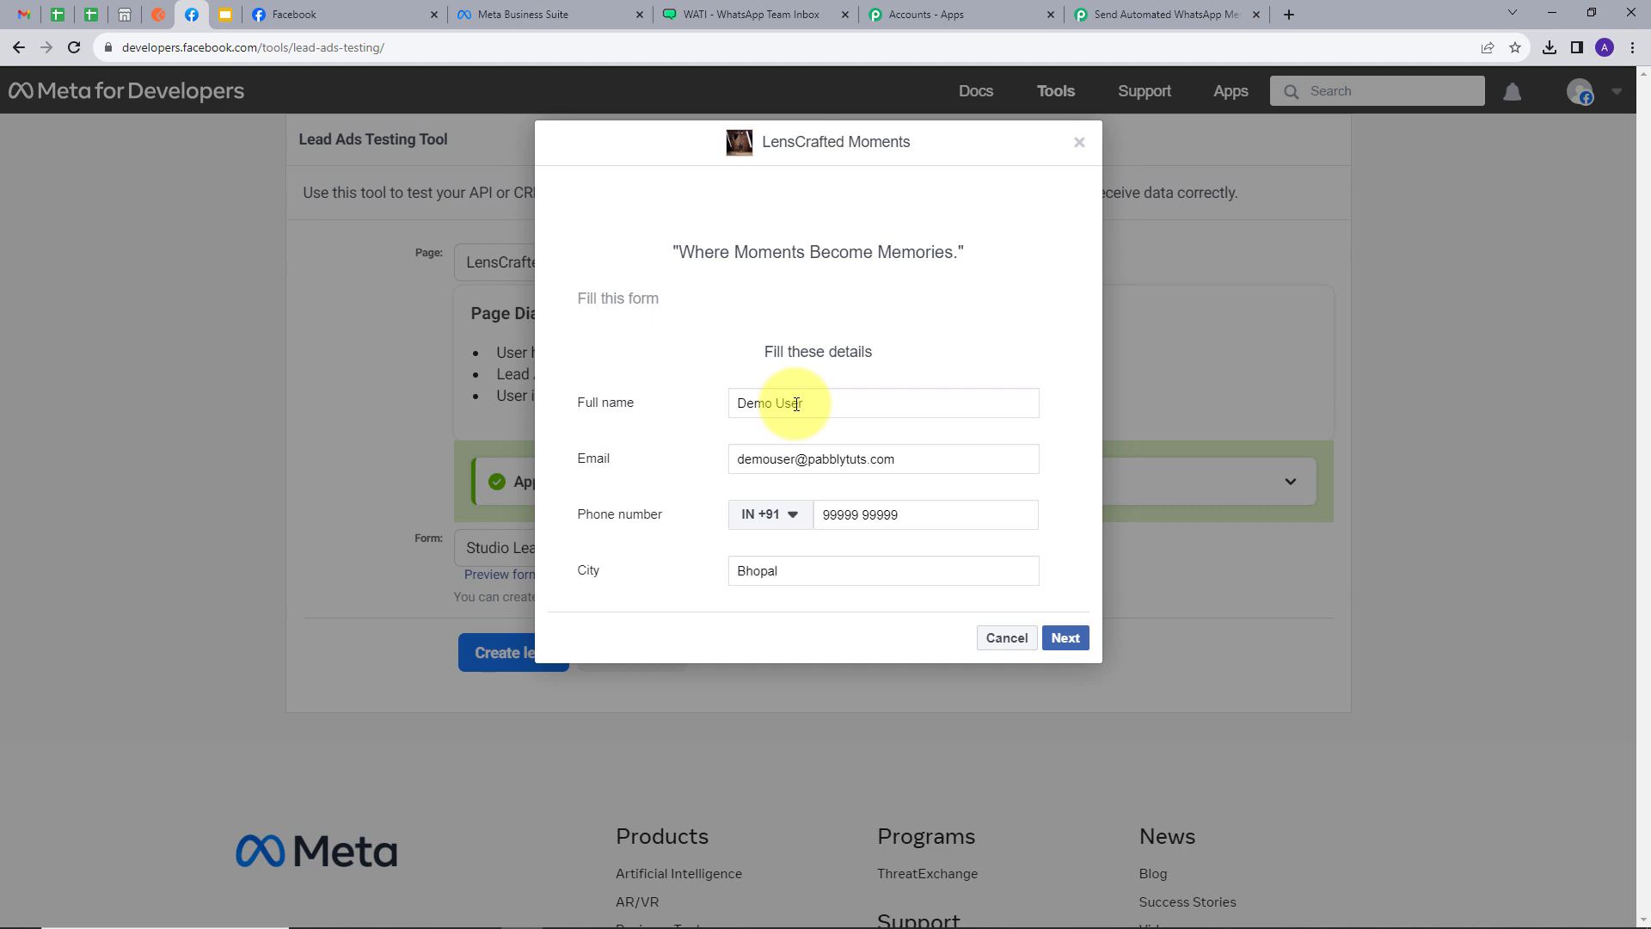
left_click(1060, 636)
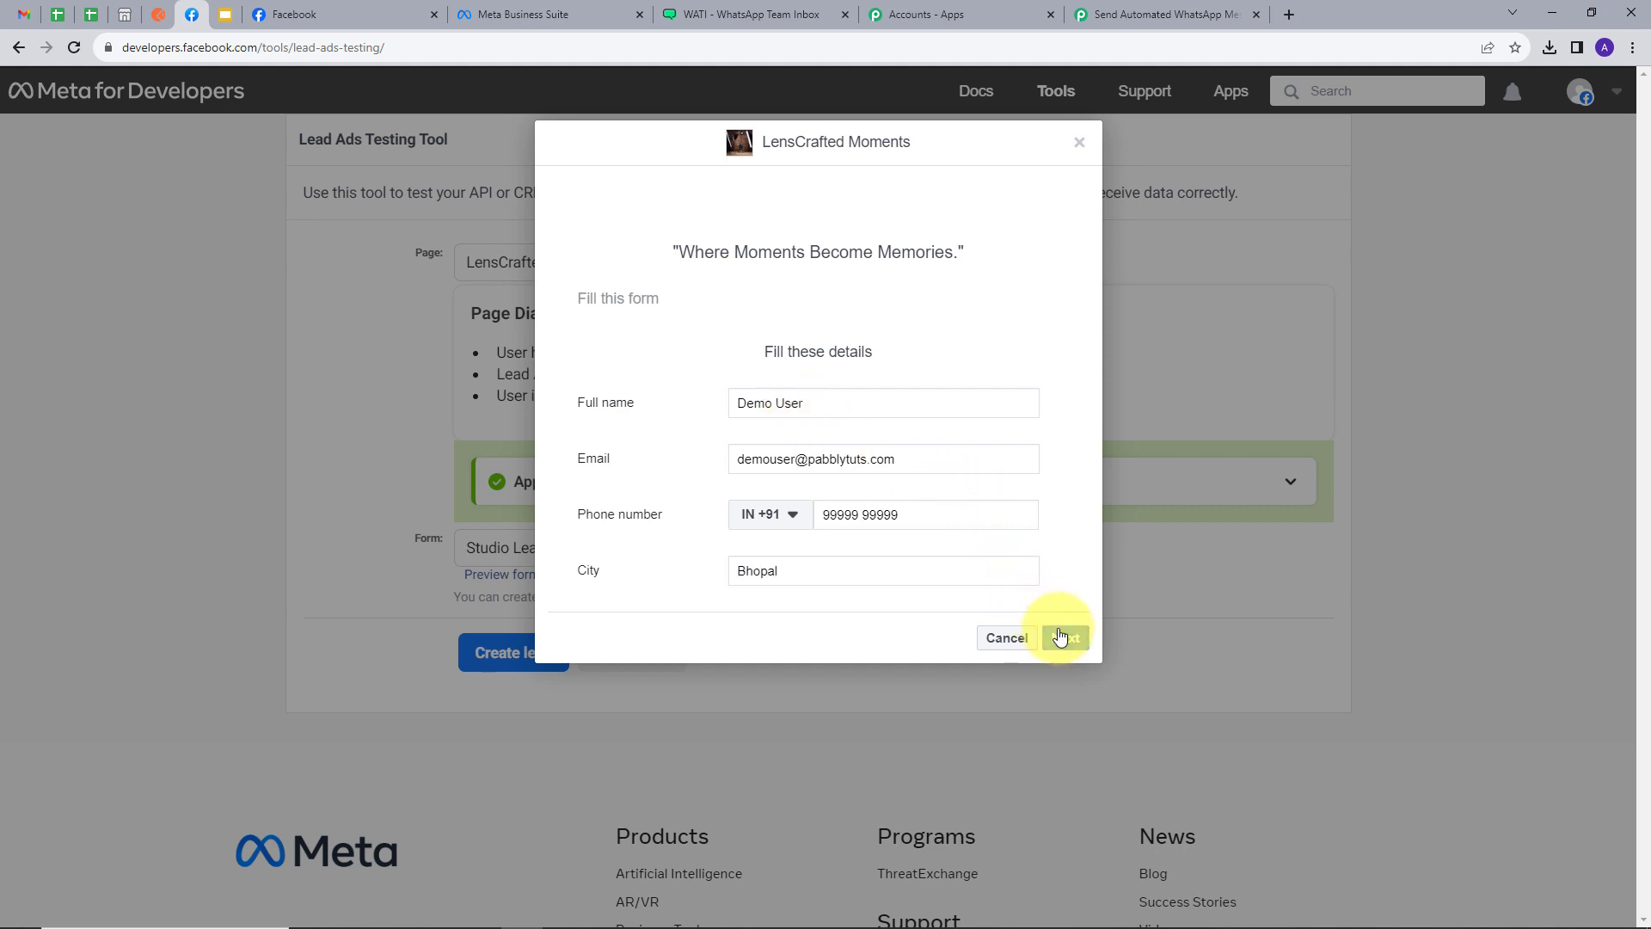
left_click(1059, 401)
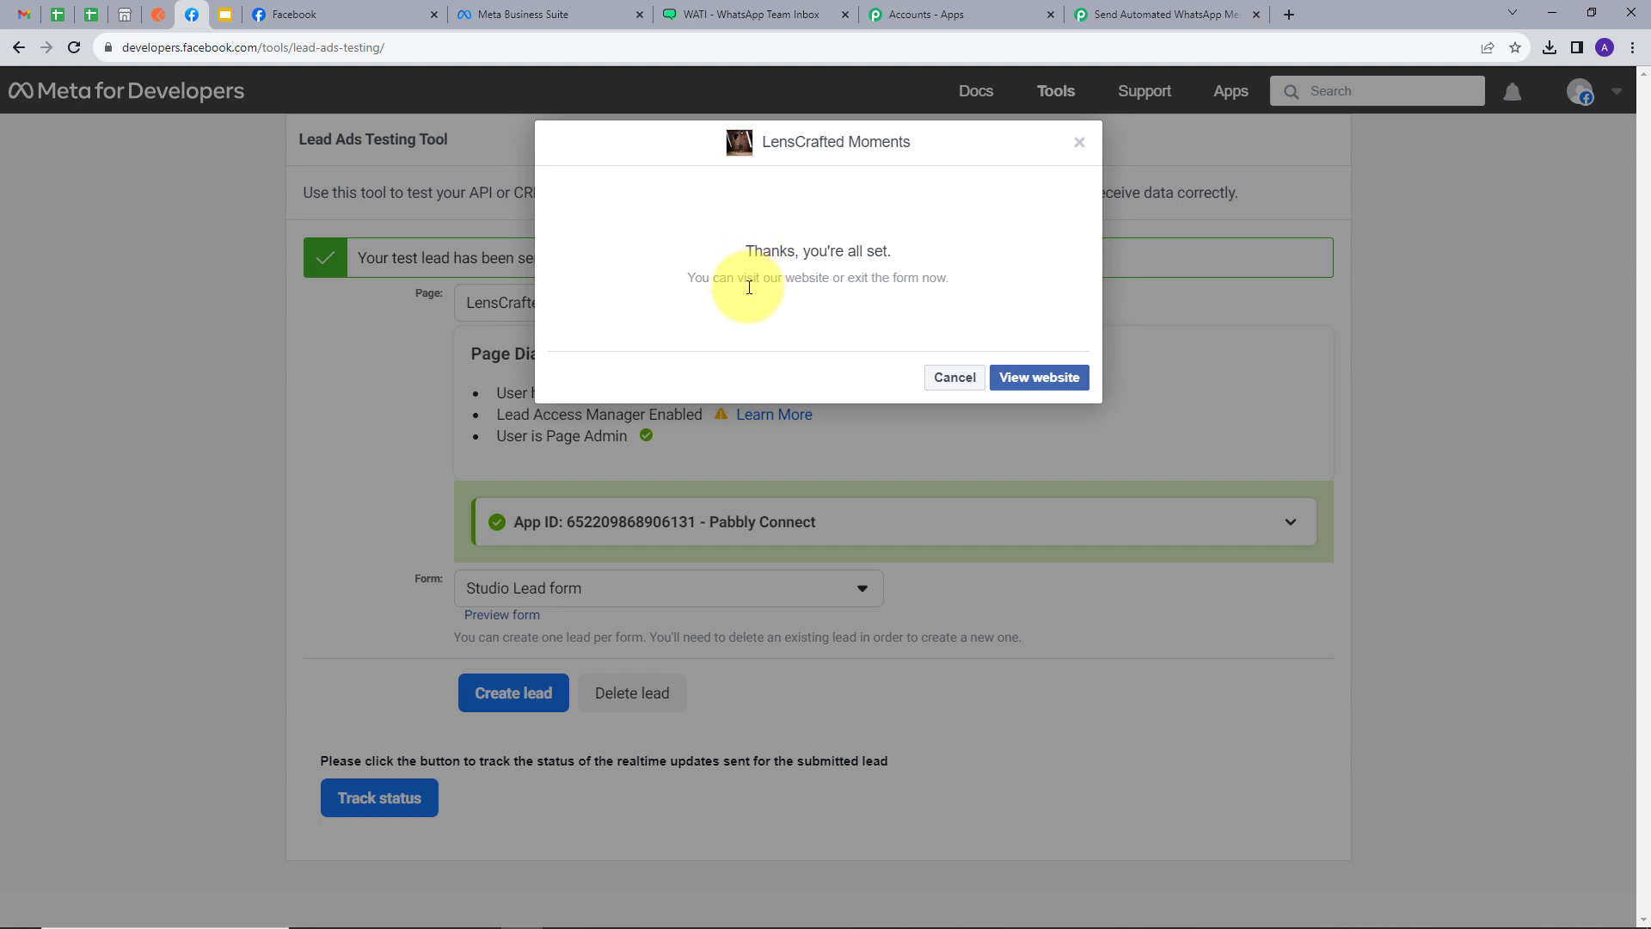
Return to the Pabbly Connect workflow and check the name, email, phone number and city in the trigger's received response.
left_click(1144, 14)
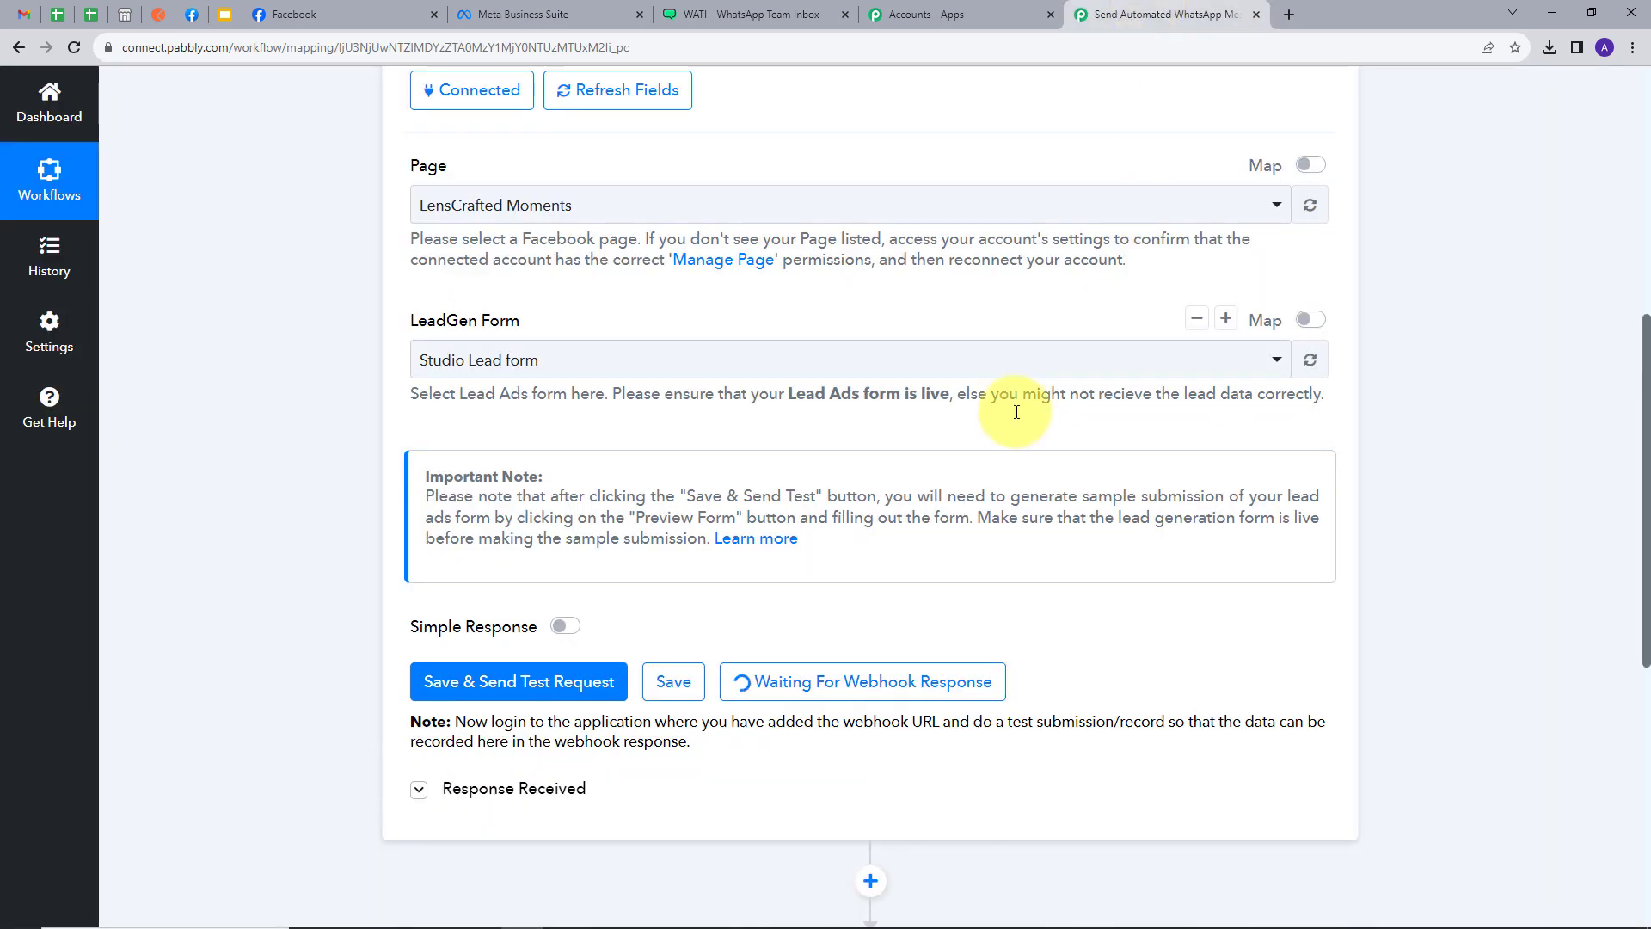
scroll(1230, 439, "down", 6)
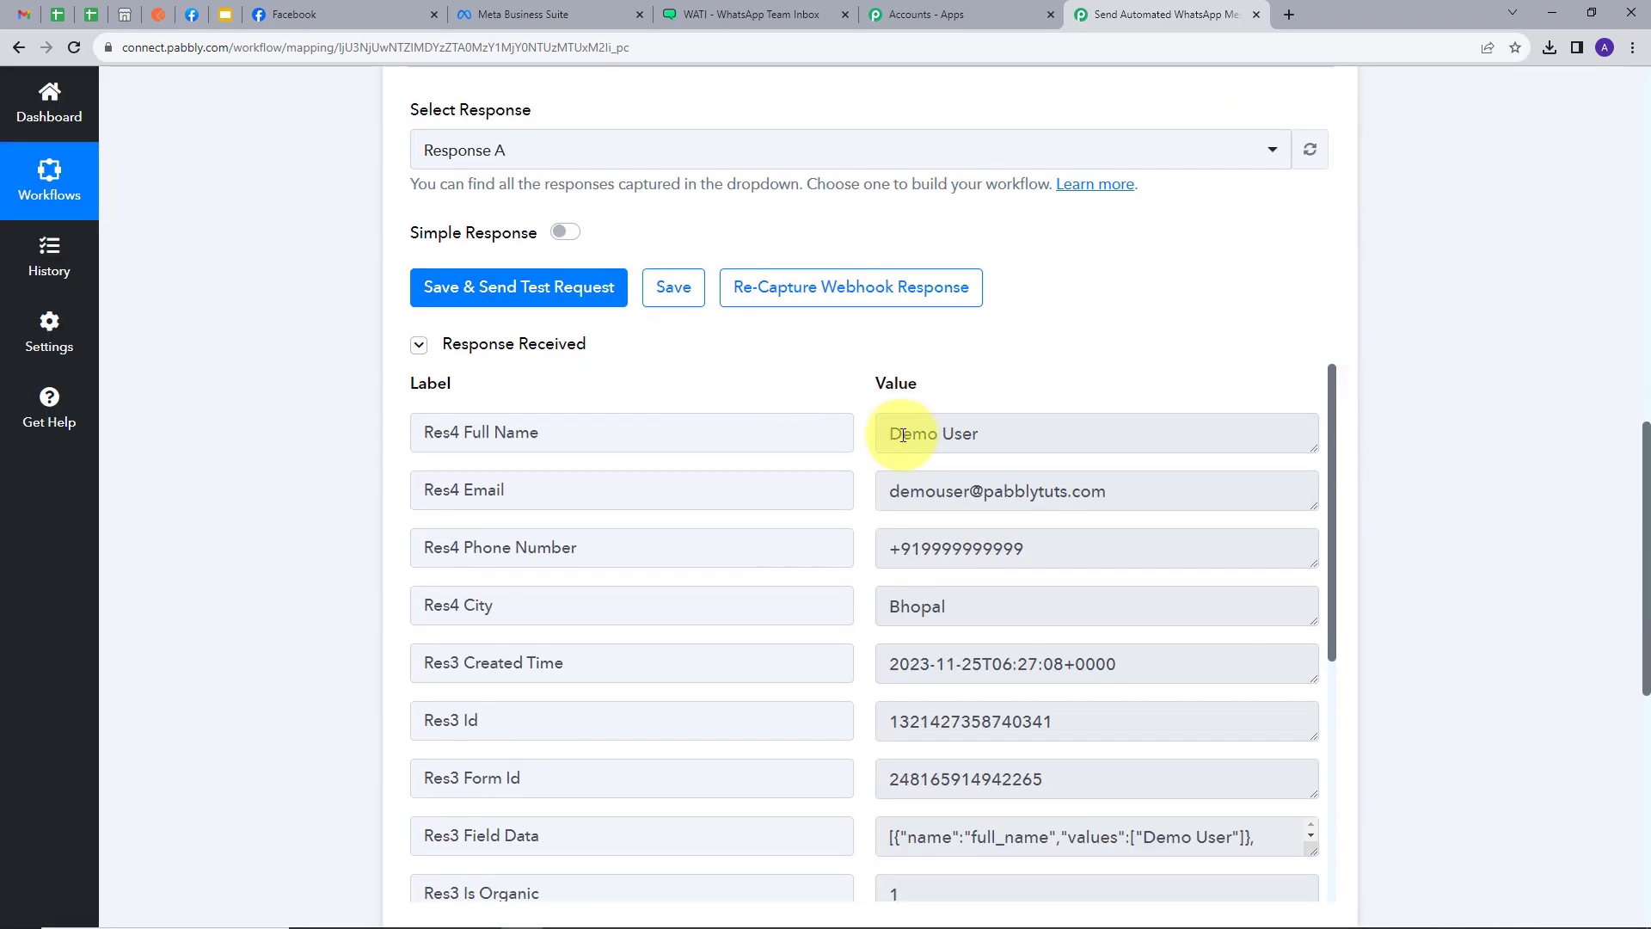
left_click_drag(890, 433, 1135, 502)
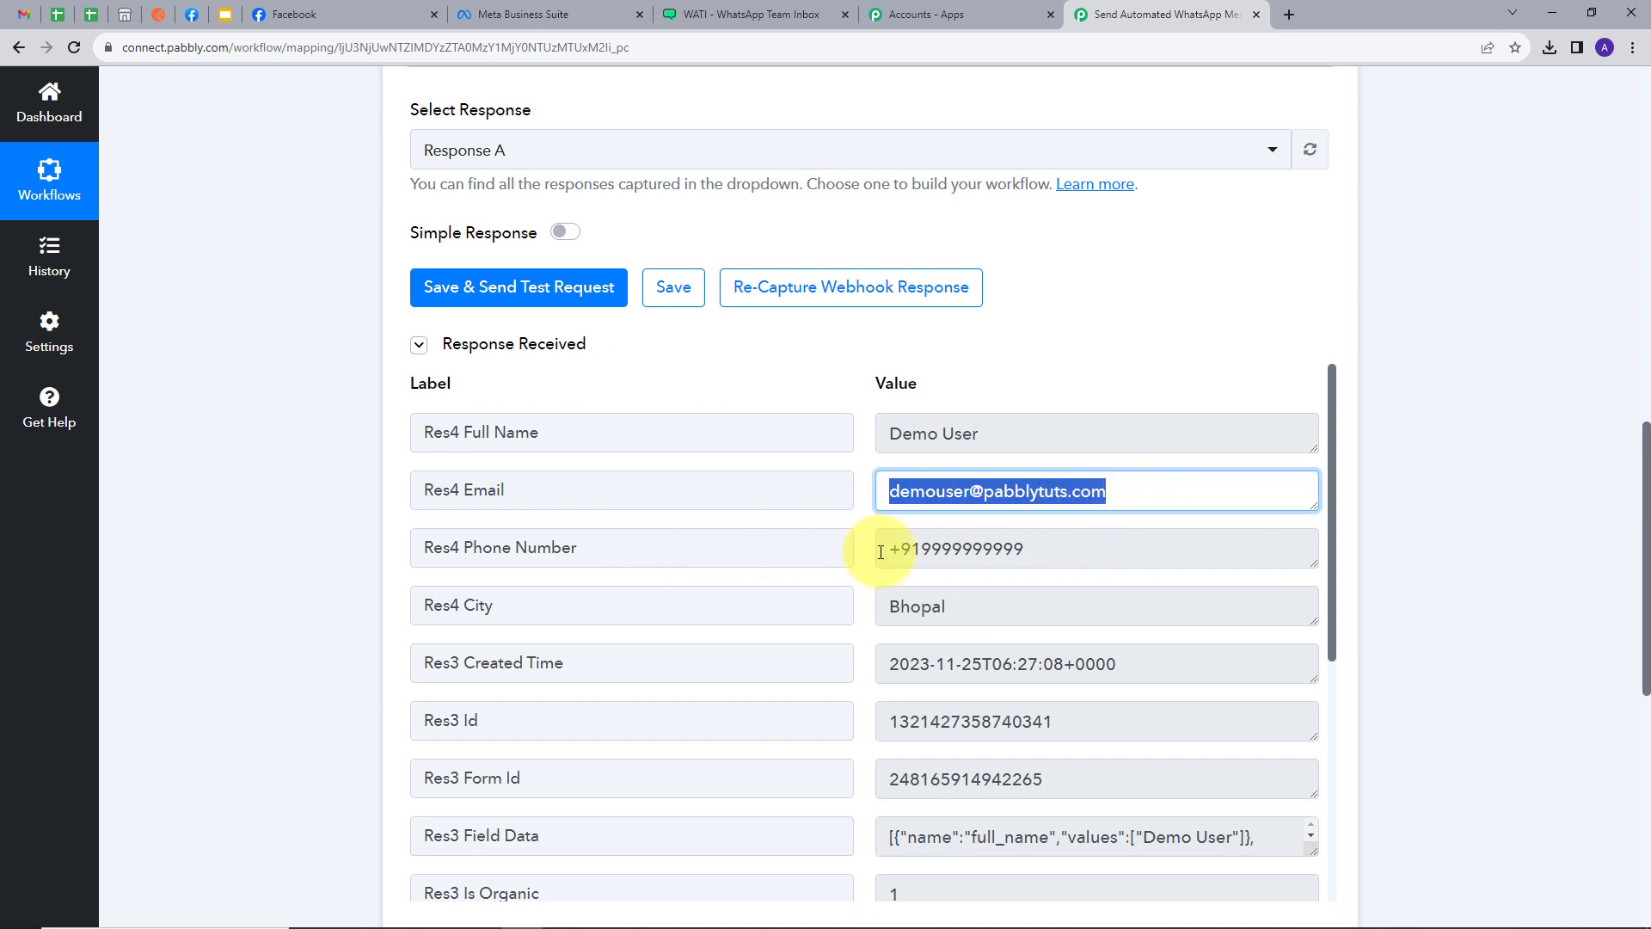
left_click_drag(880, 551, 1194, 545)
left_click_drag(882, 607, 1046, 608)
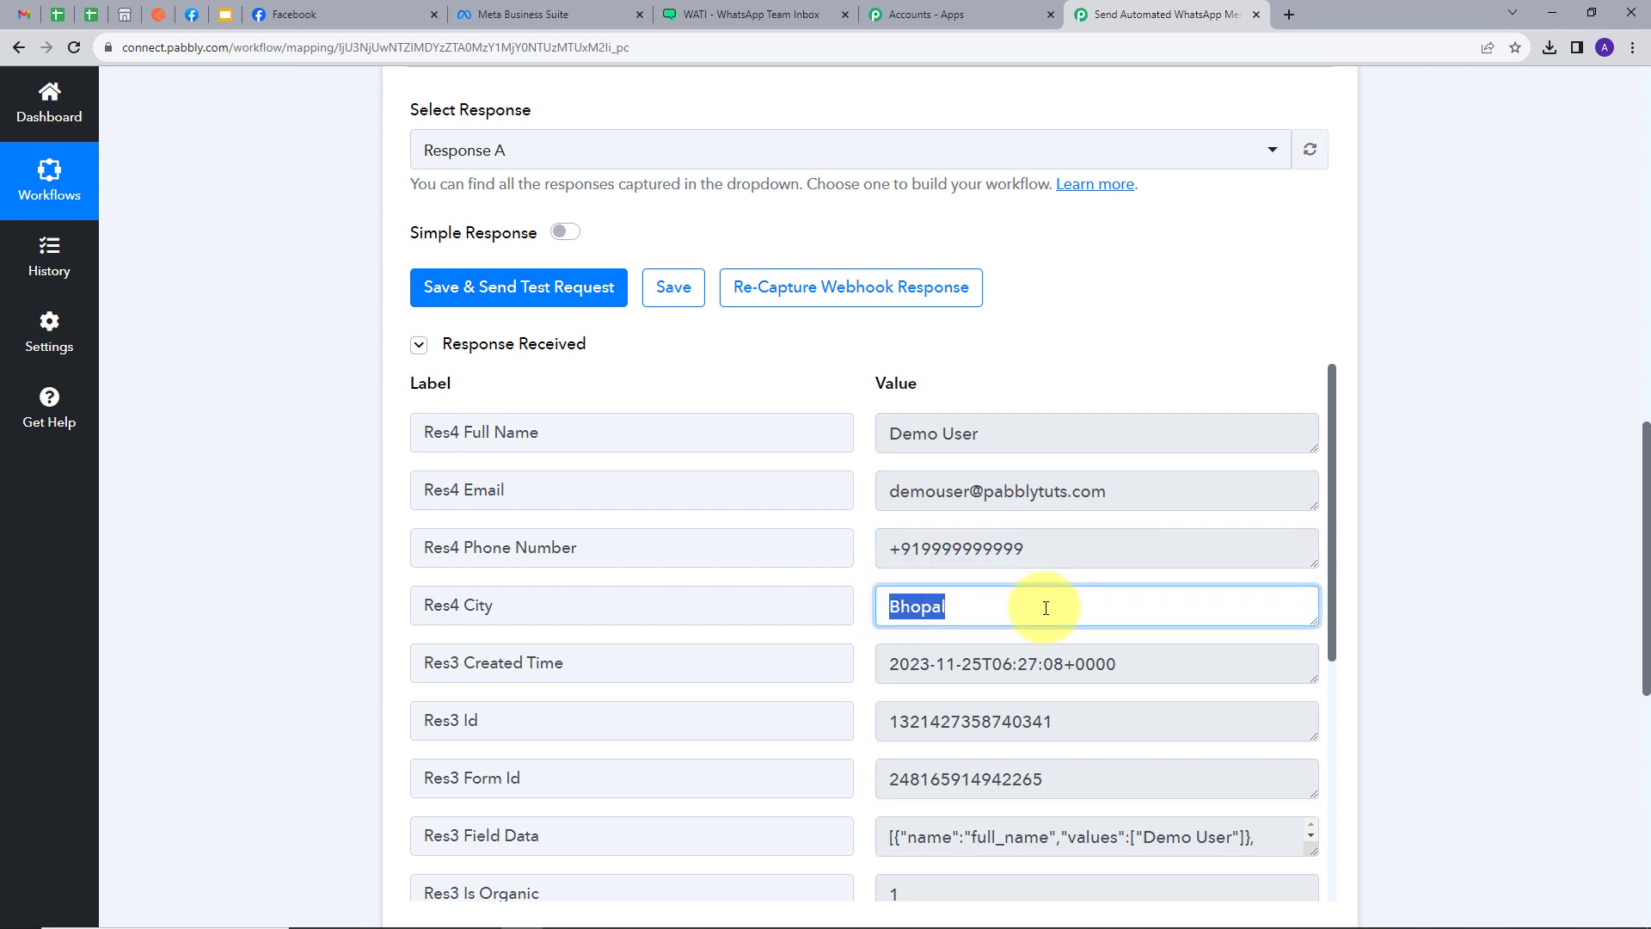
scroll(848, 589, "up", 1)
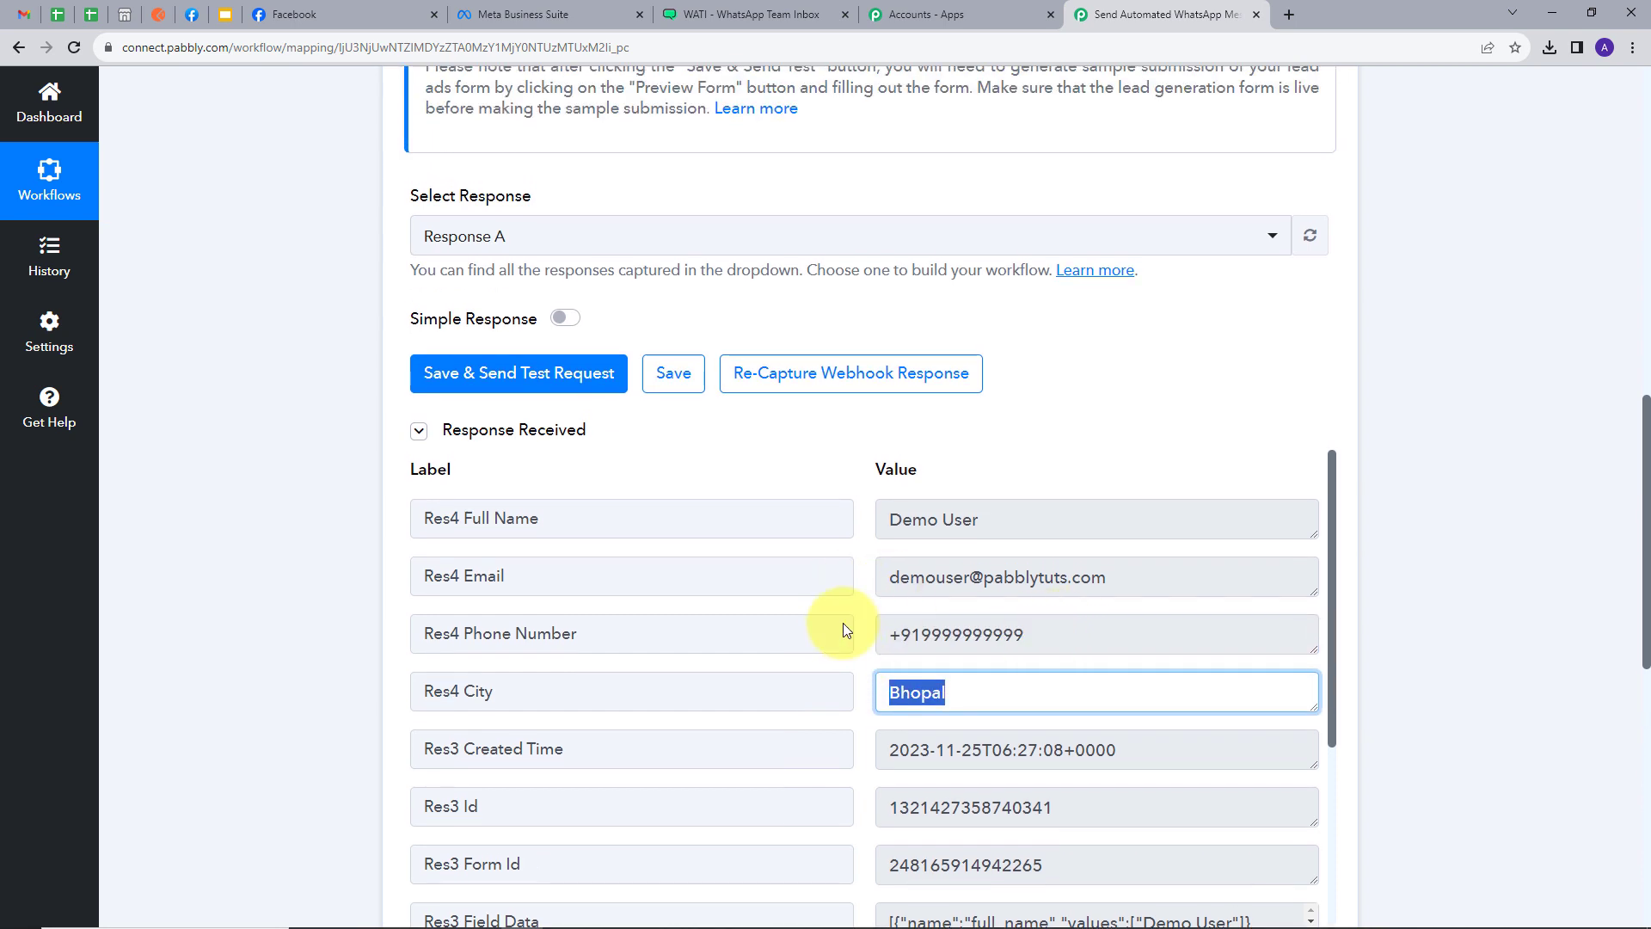
left_click_drag(1069, 640, 843, 636)
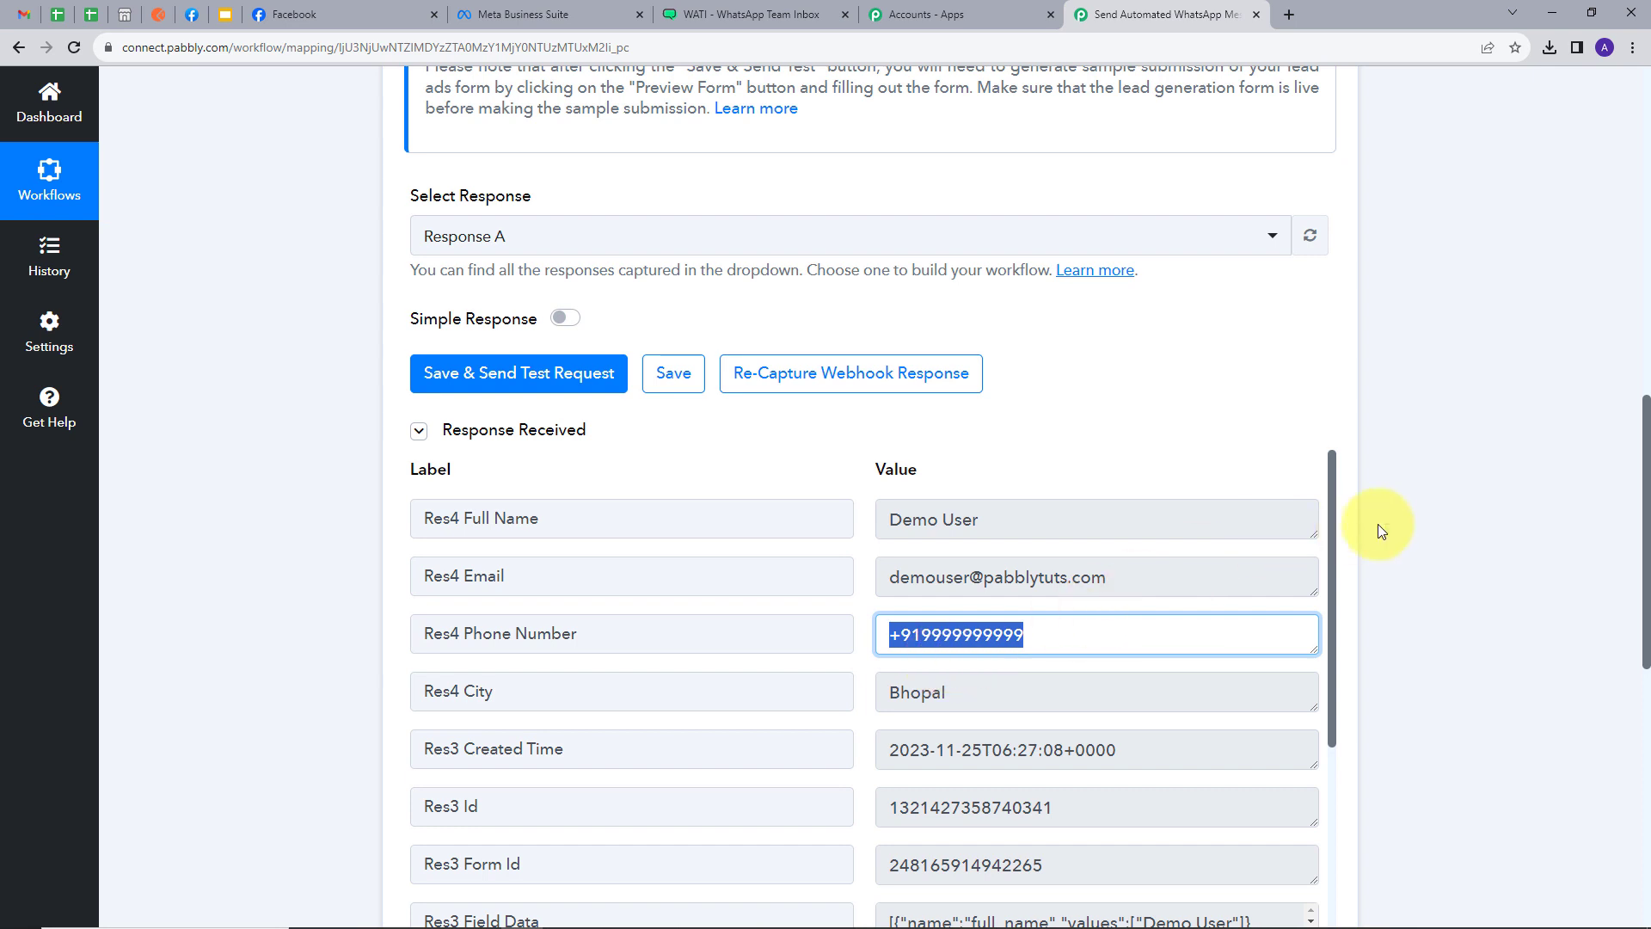
Set the workflow's second step to the WATI app with the Send Template Message action event.
scroll(1378, 524, "down", 2)
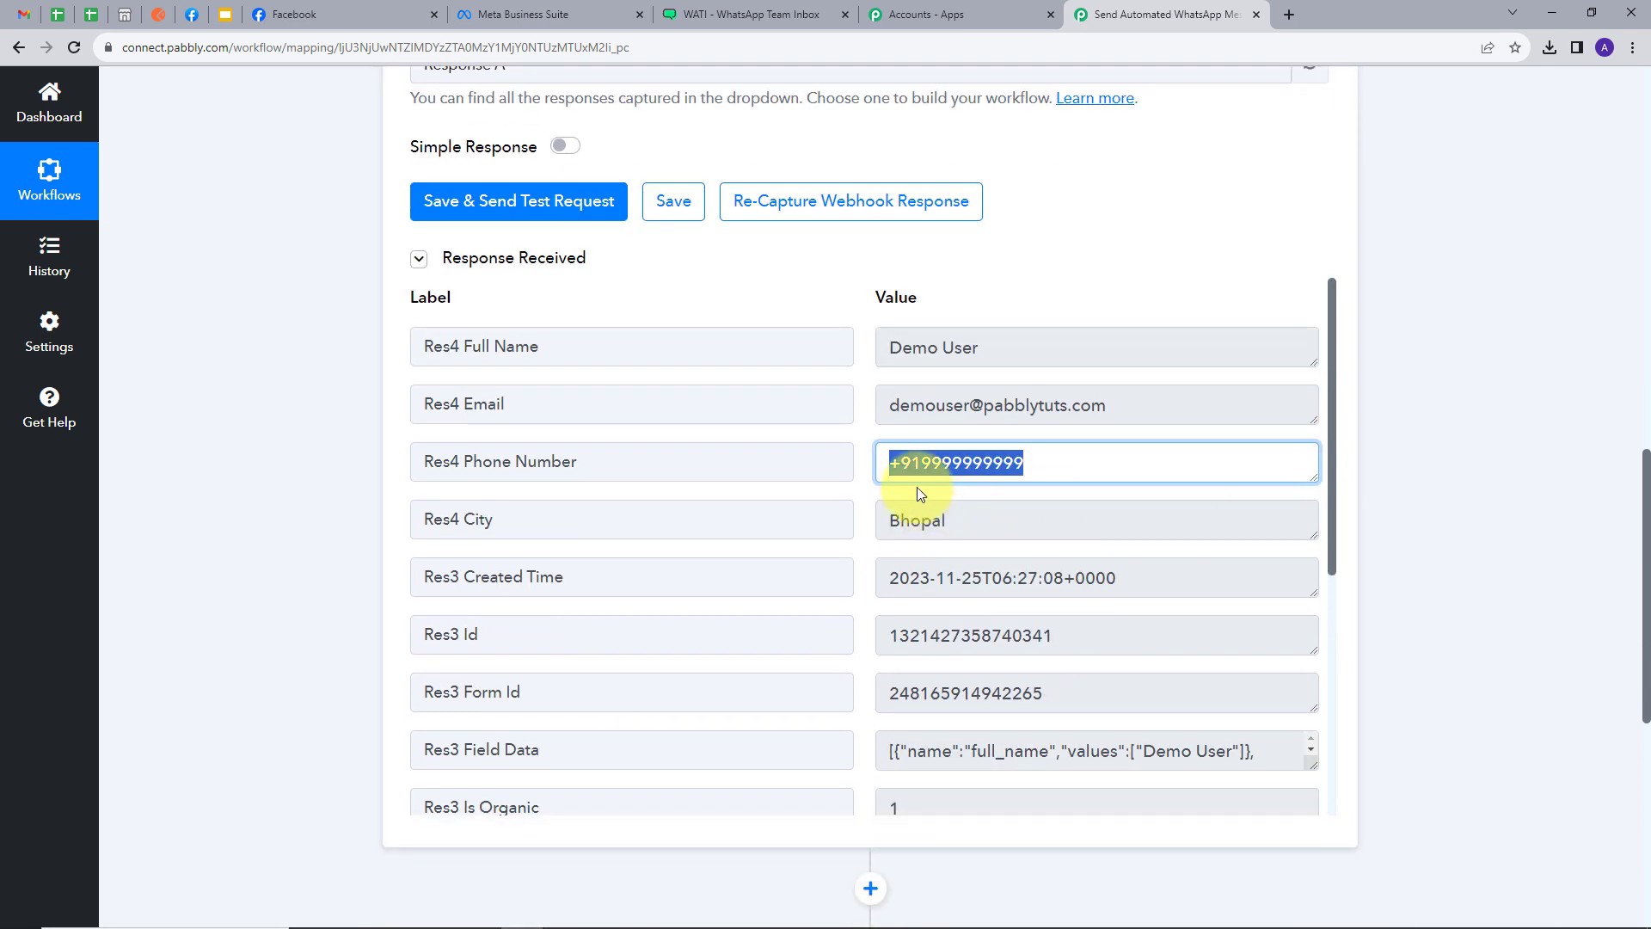
scroll(1375, 466, "down", 4)
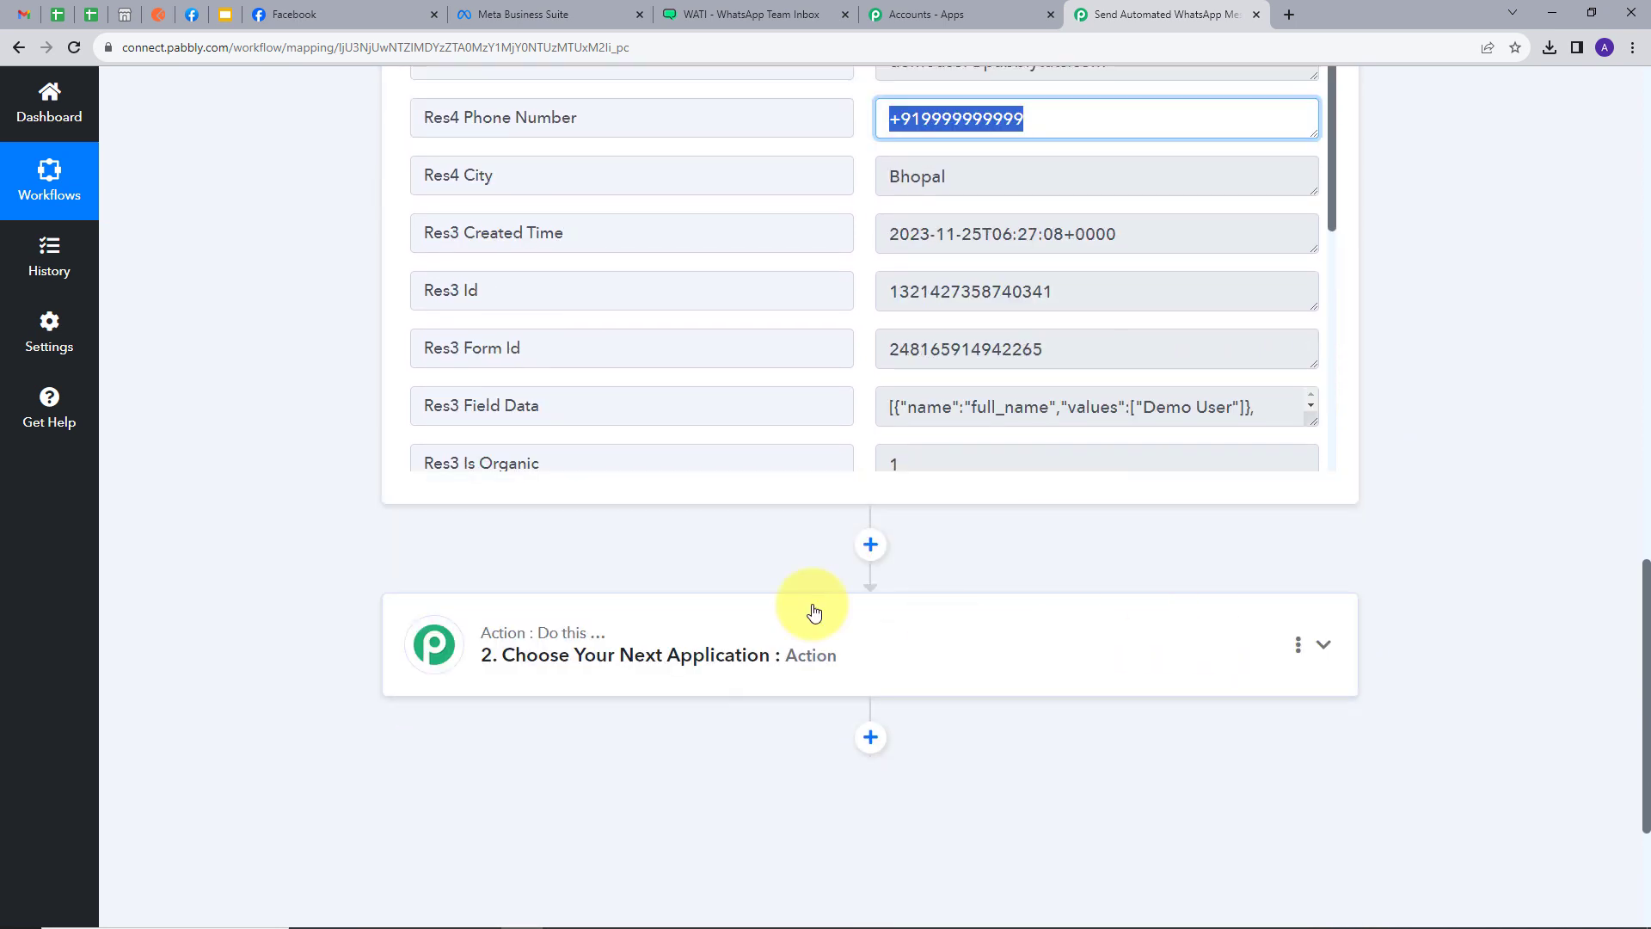
left_click(1094, 657)
left_click(548, 594)
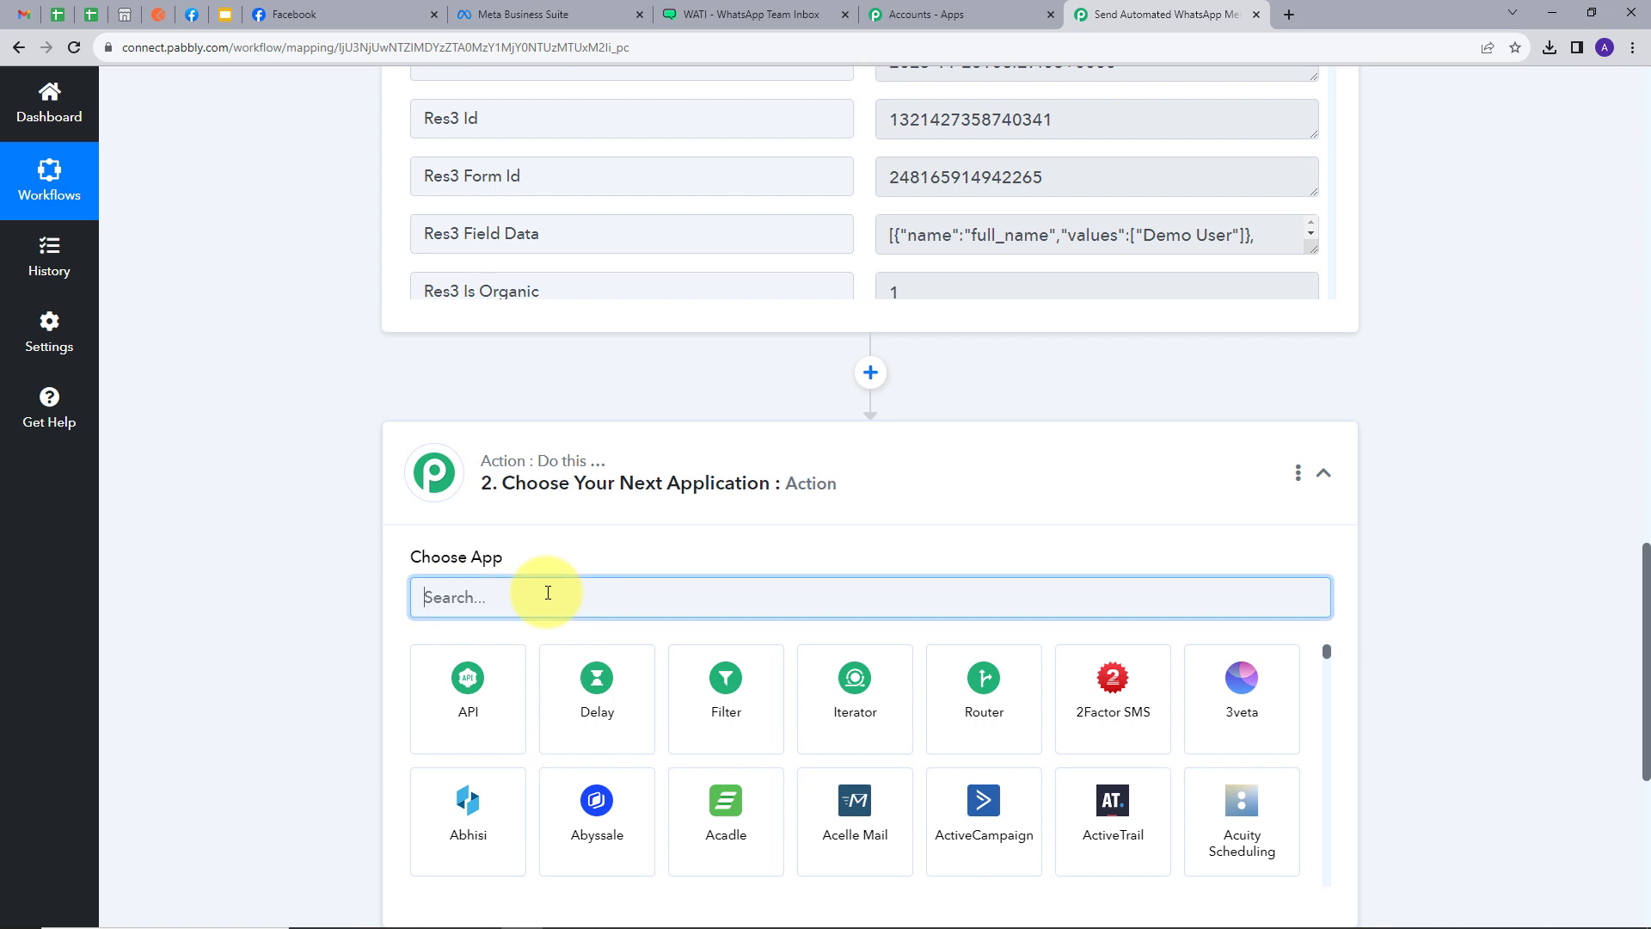
type("Wat")
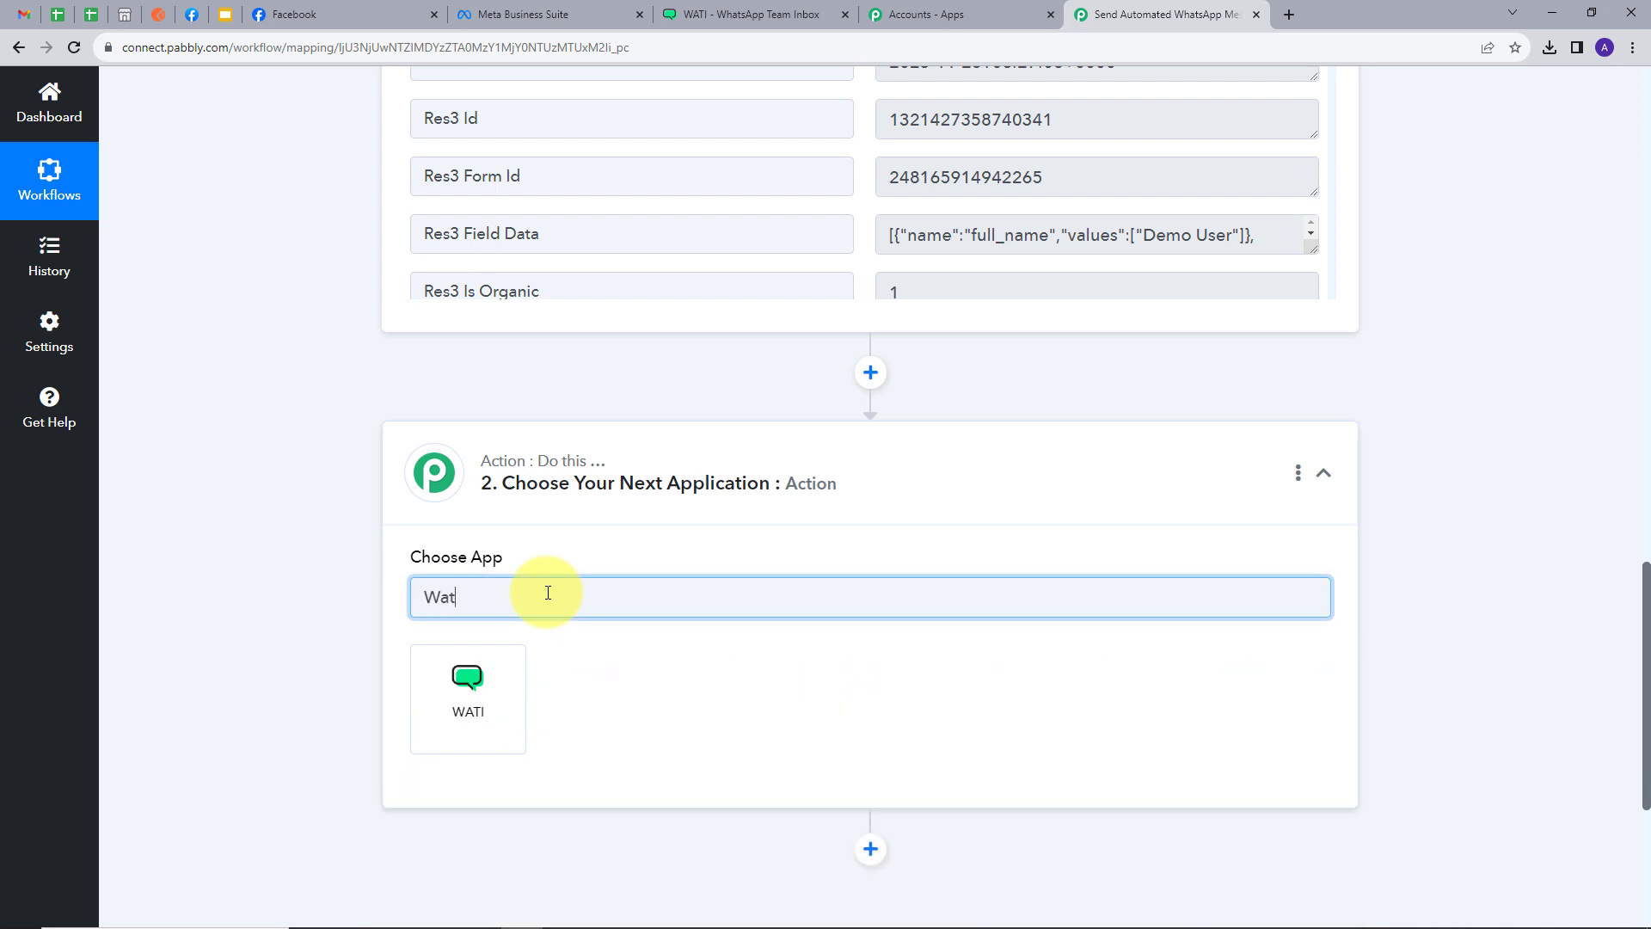
left_click(476, 676)
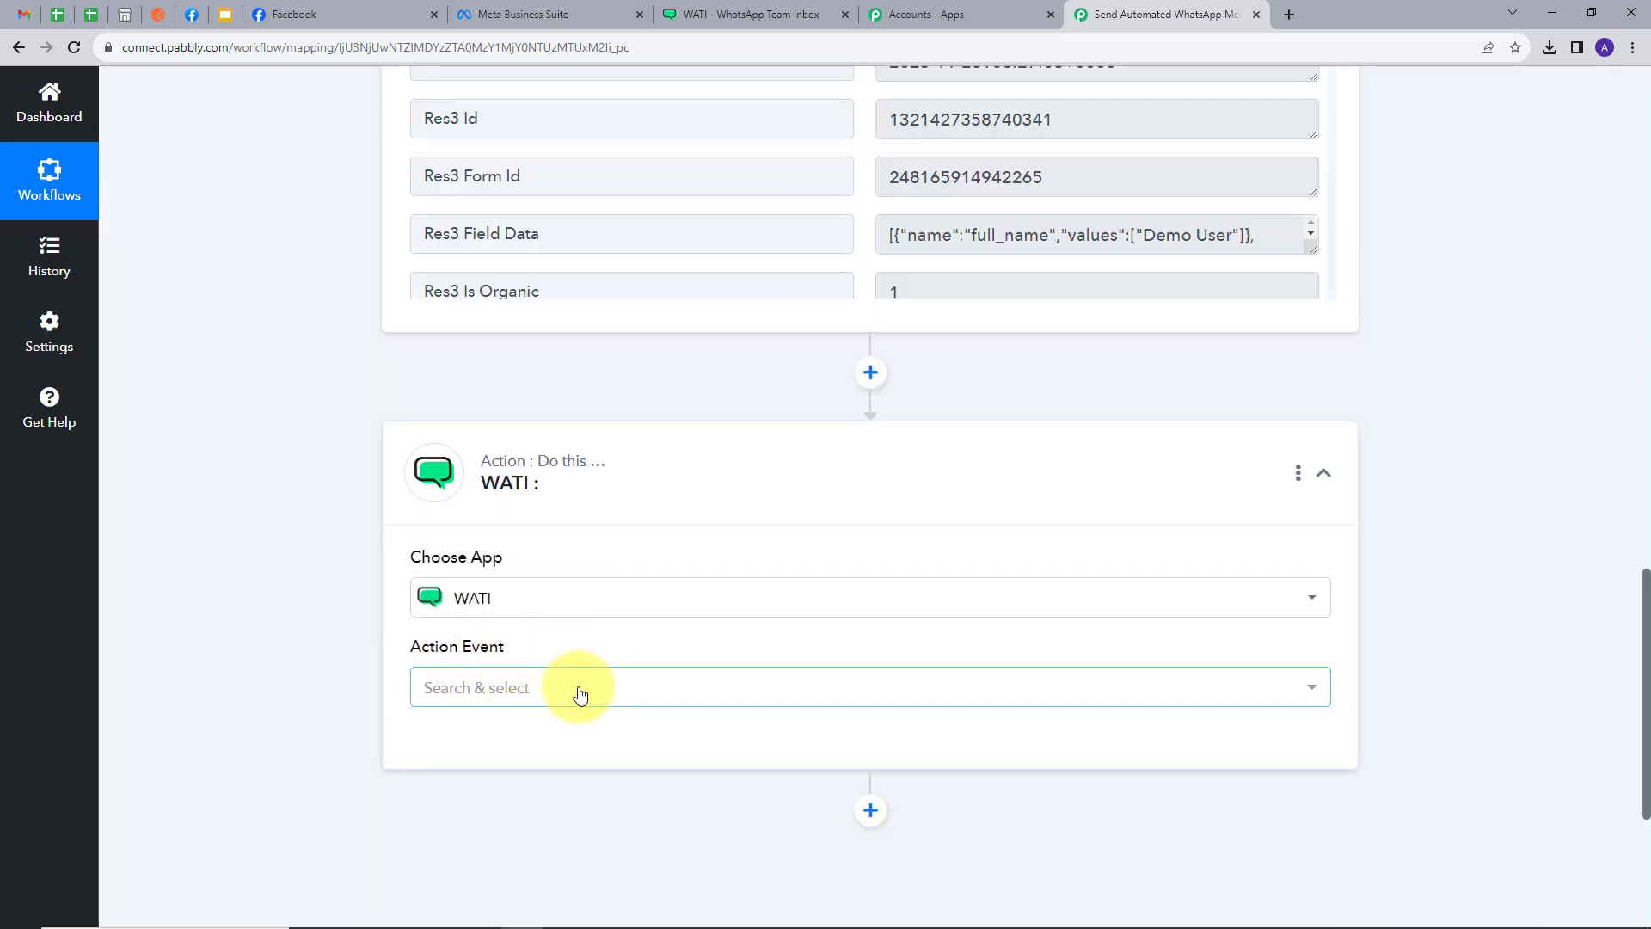
left_click(682, 695)
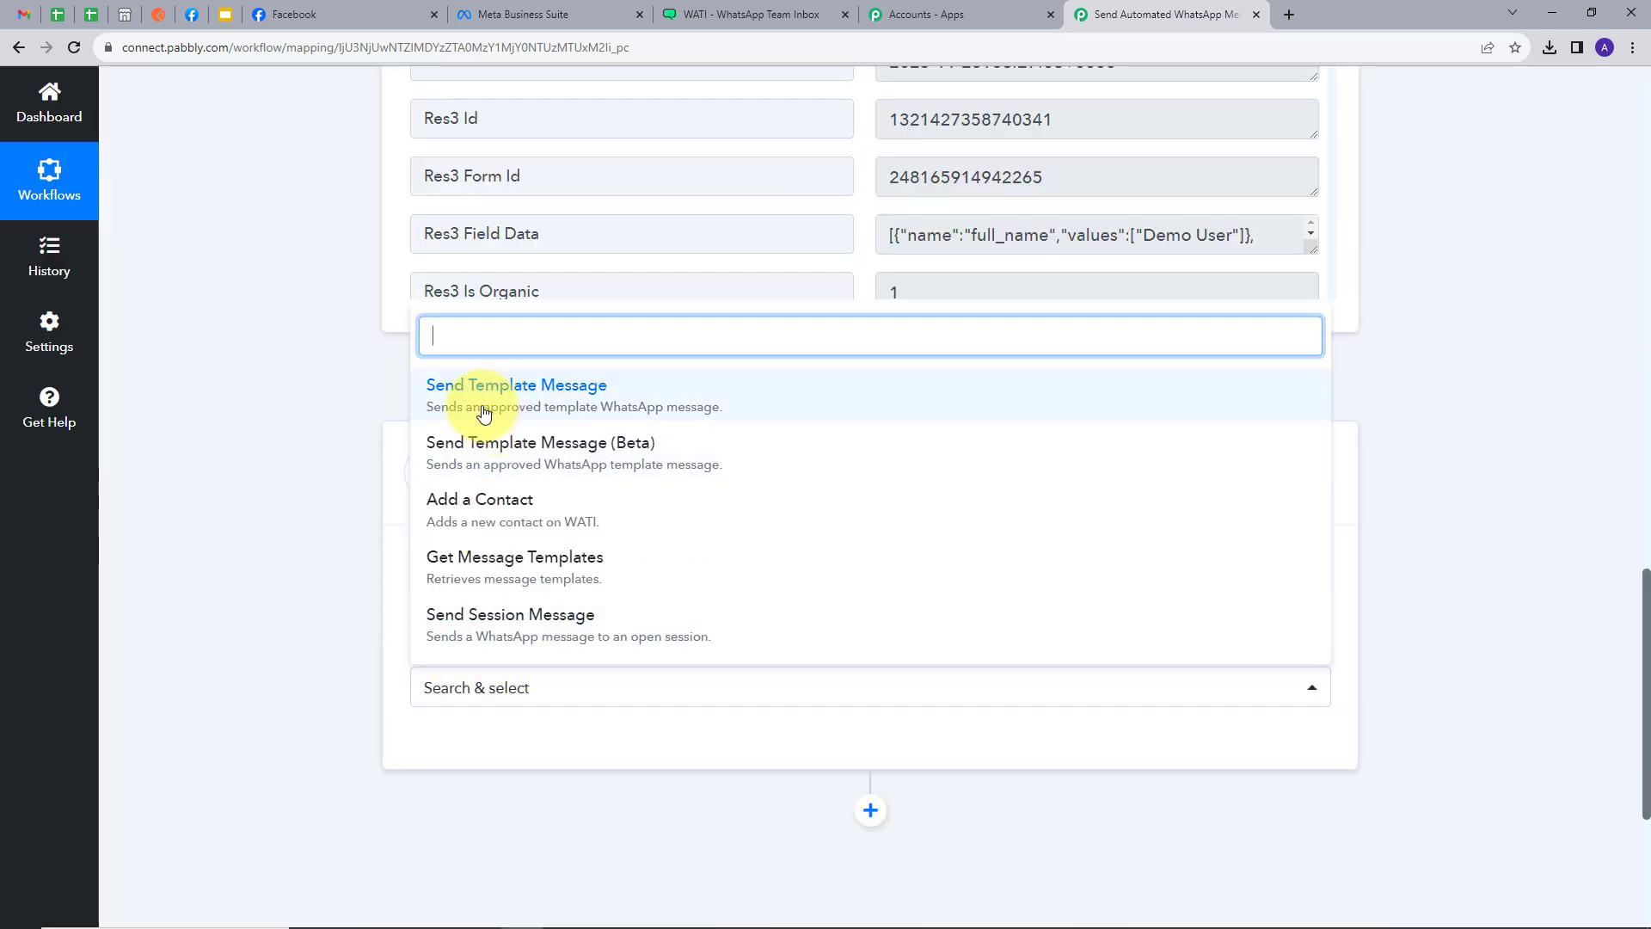
left_click(563, 403)
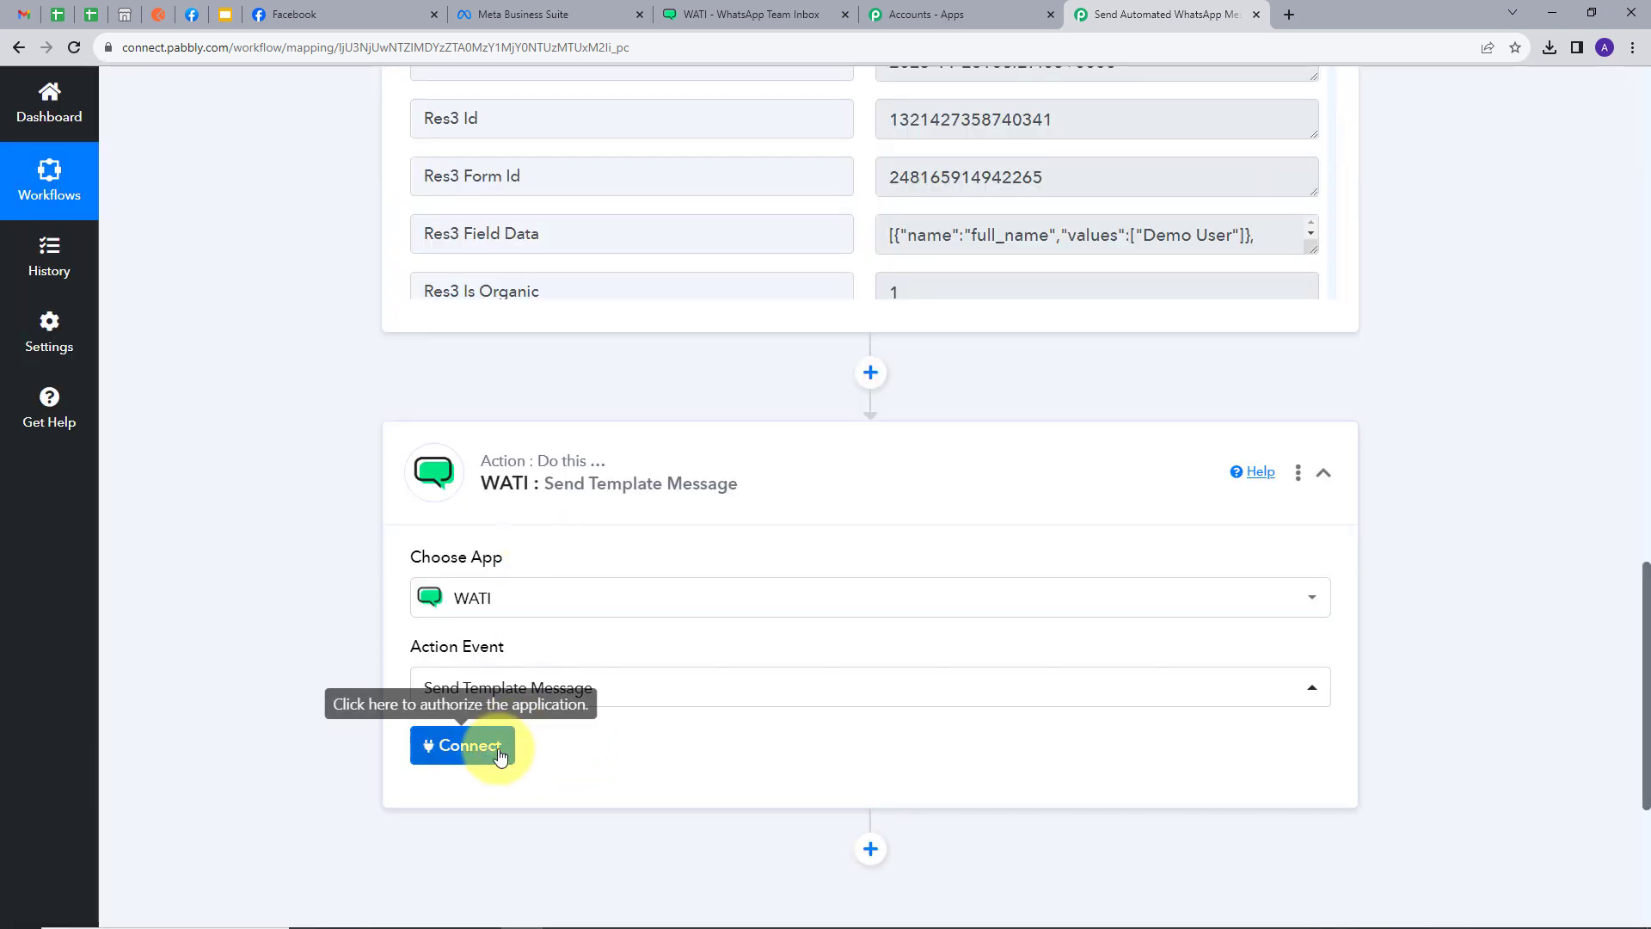
Start a new WATI connection for the action and fill in its API endpoint copied from WATI's API Docs page.
left_click(480, 763)
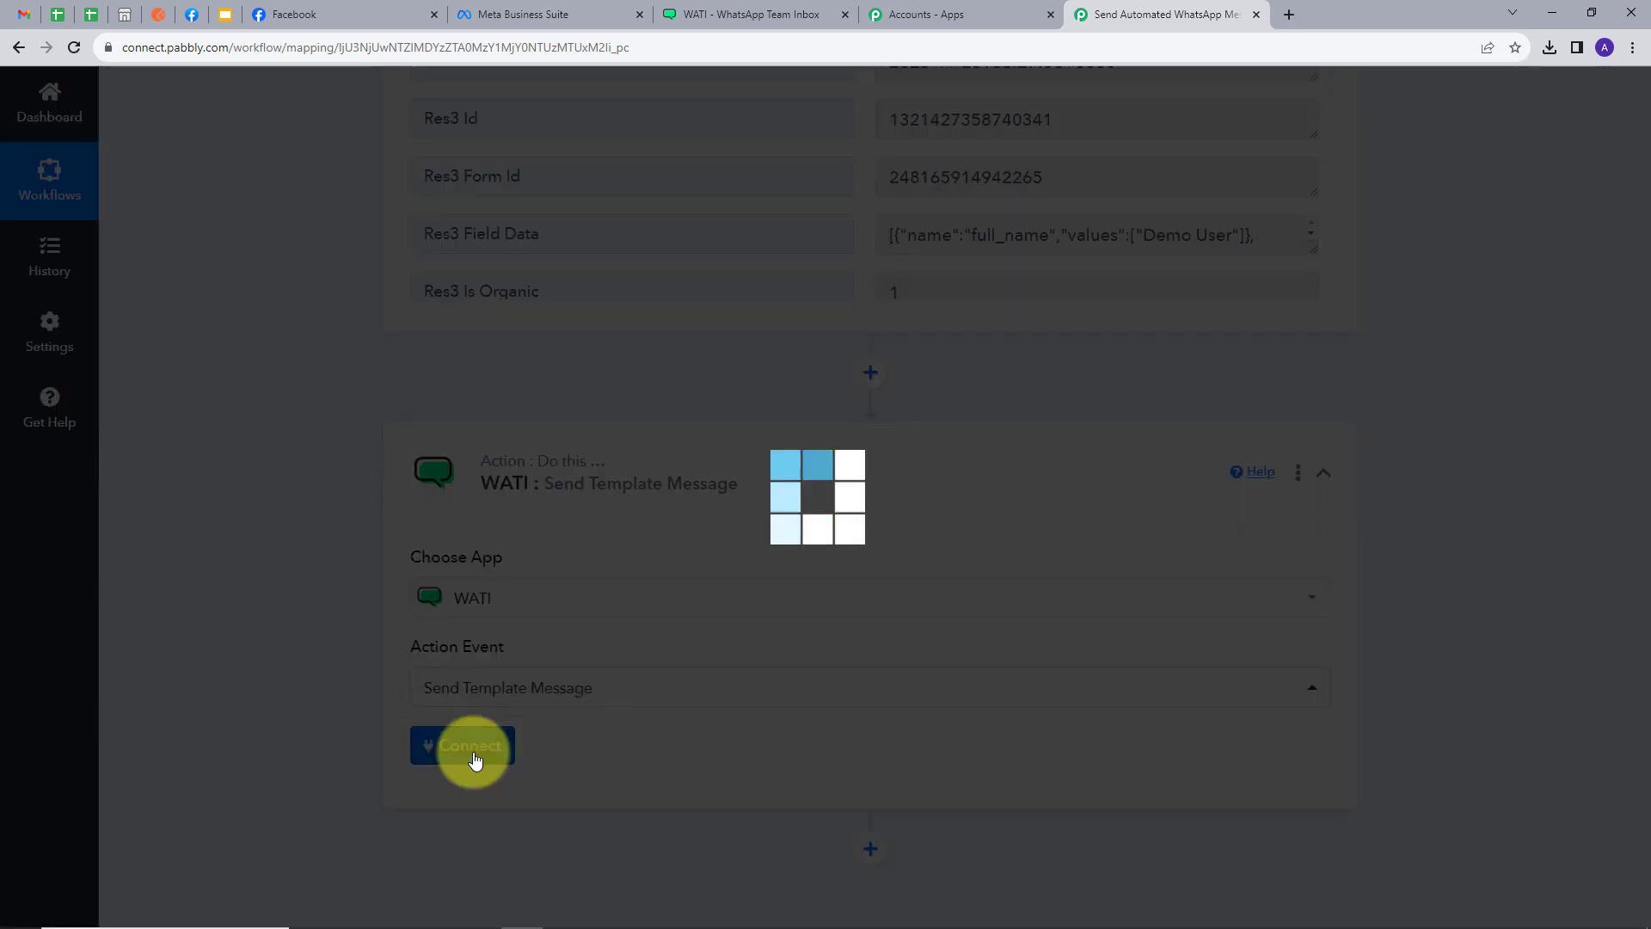
left_click(857, 277)
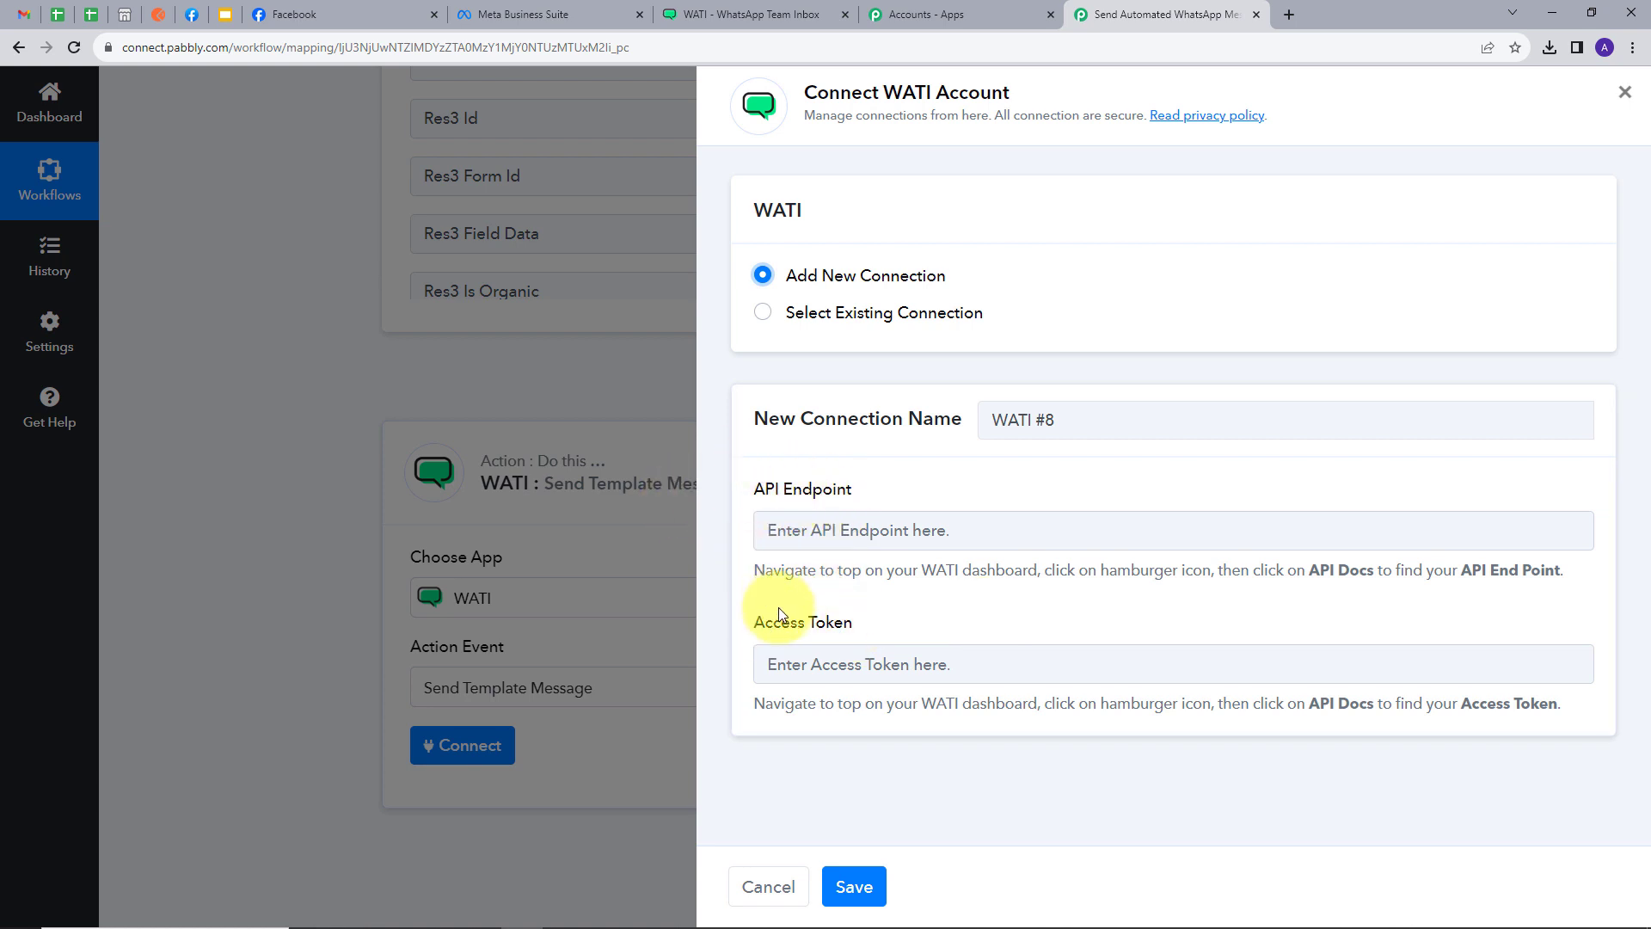
left_click(750, 14)
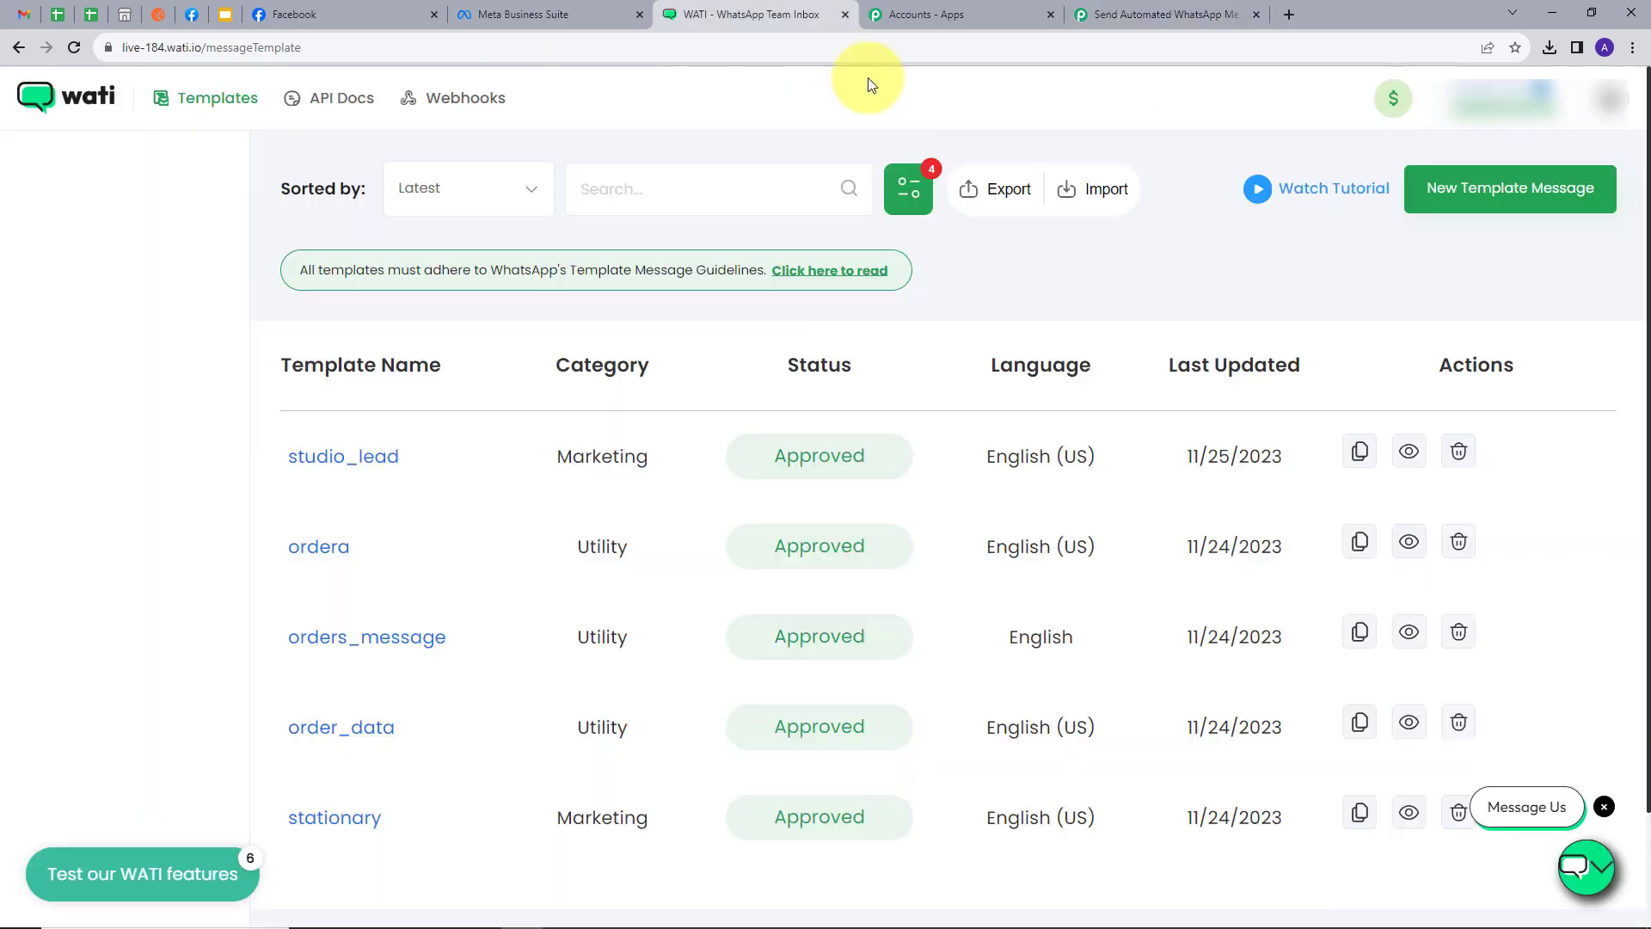
left_click(326, 101)
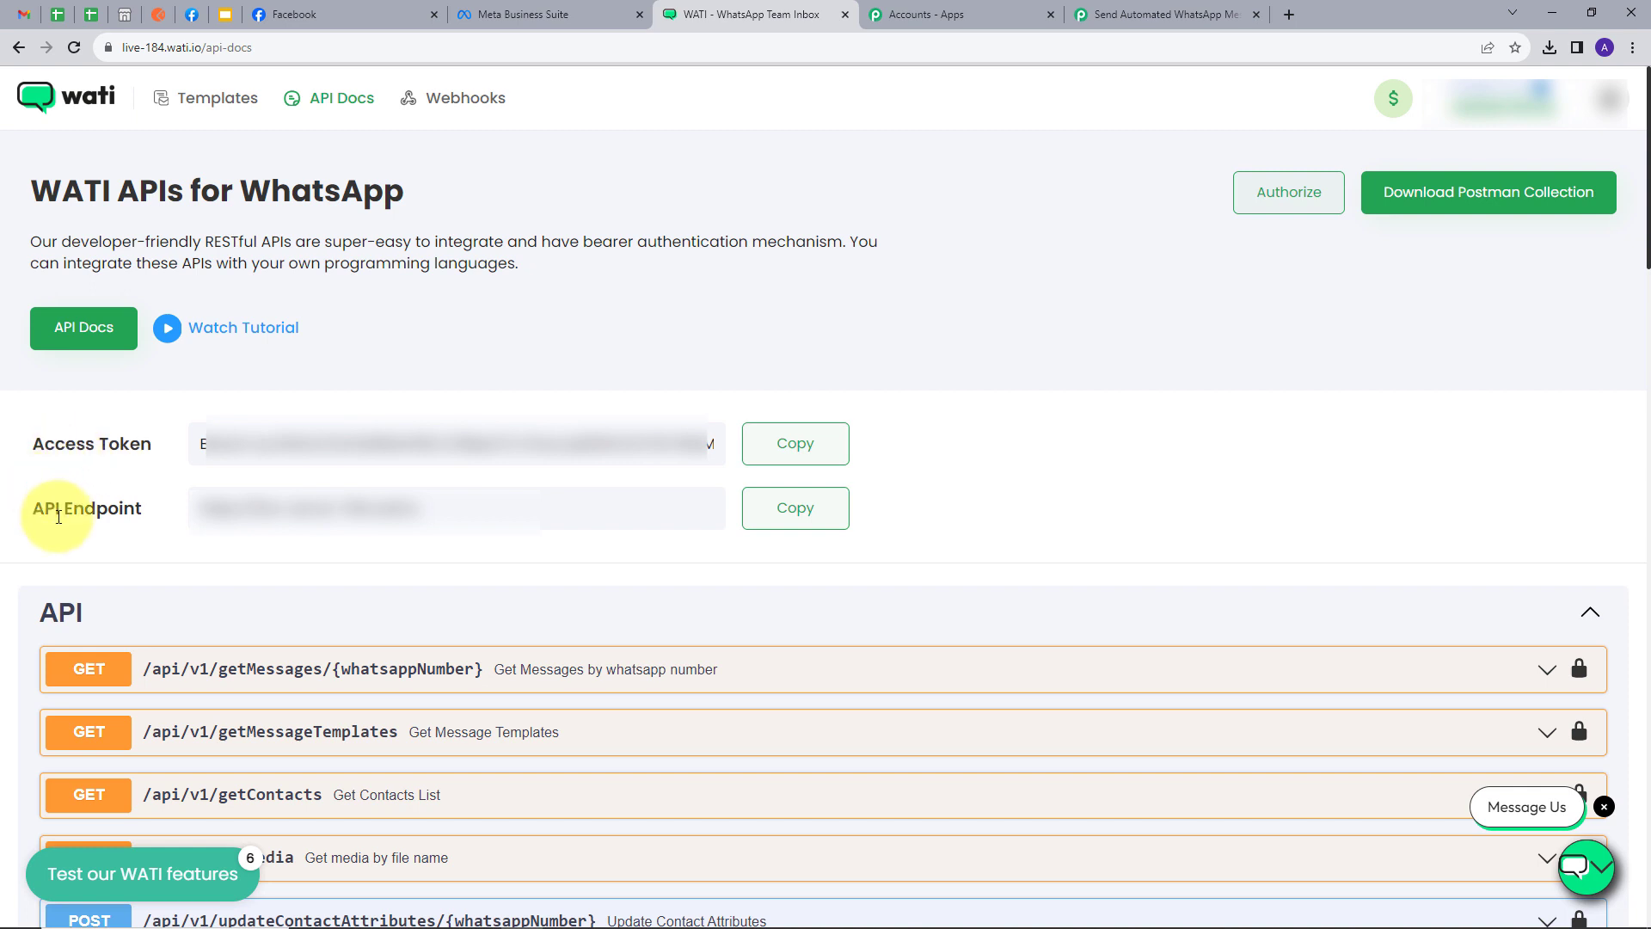
left_click(806, 515)
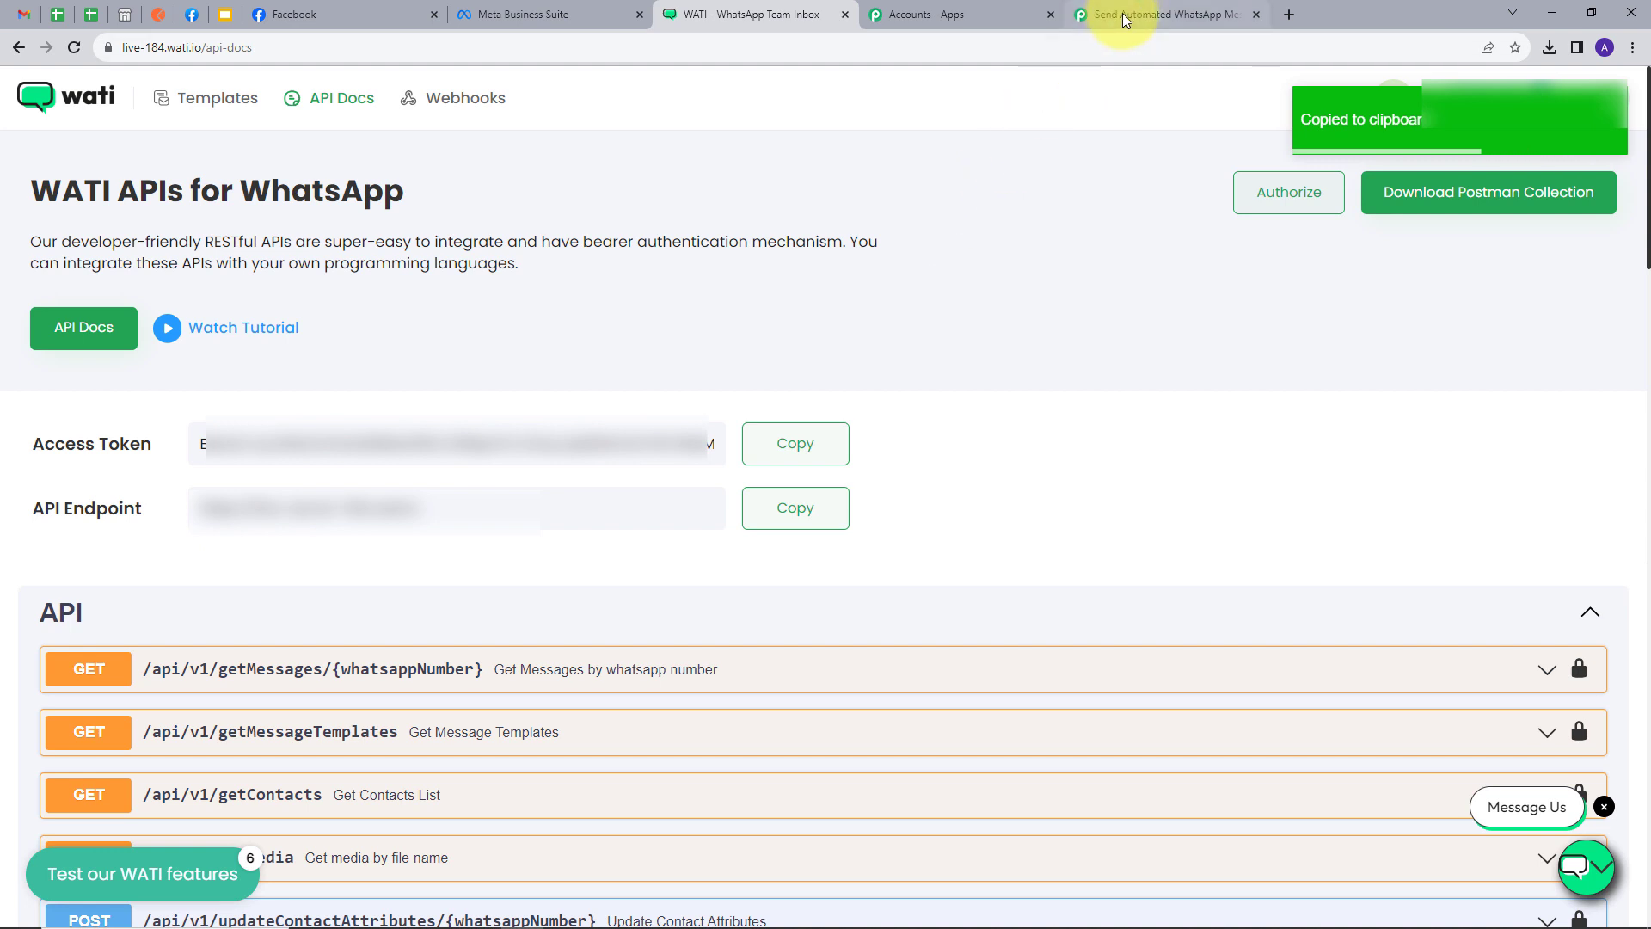
left_click(1122, 13)
left_click(807, 525)
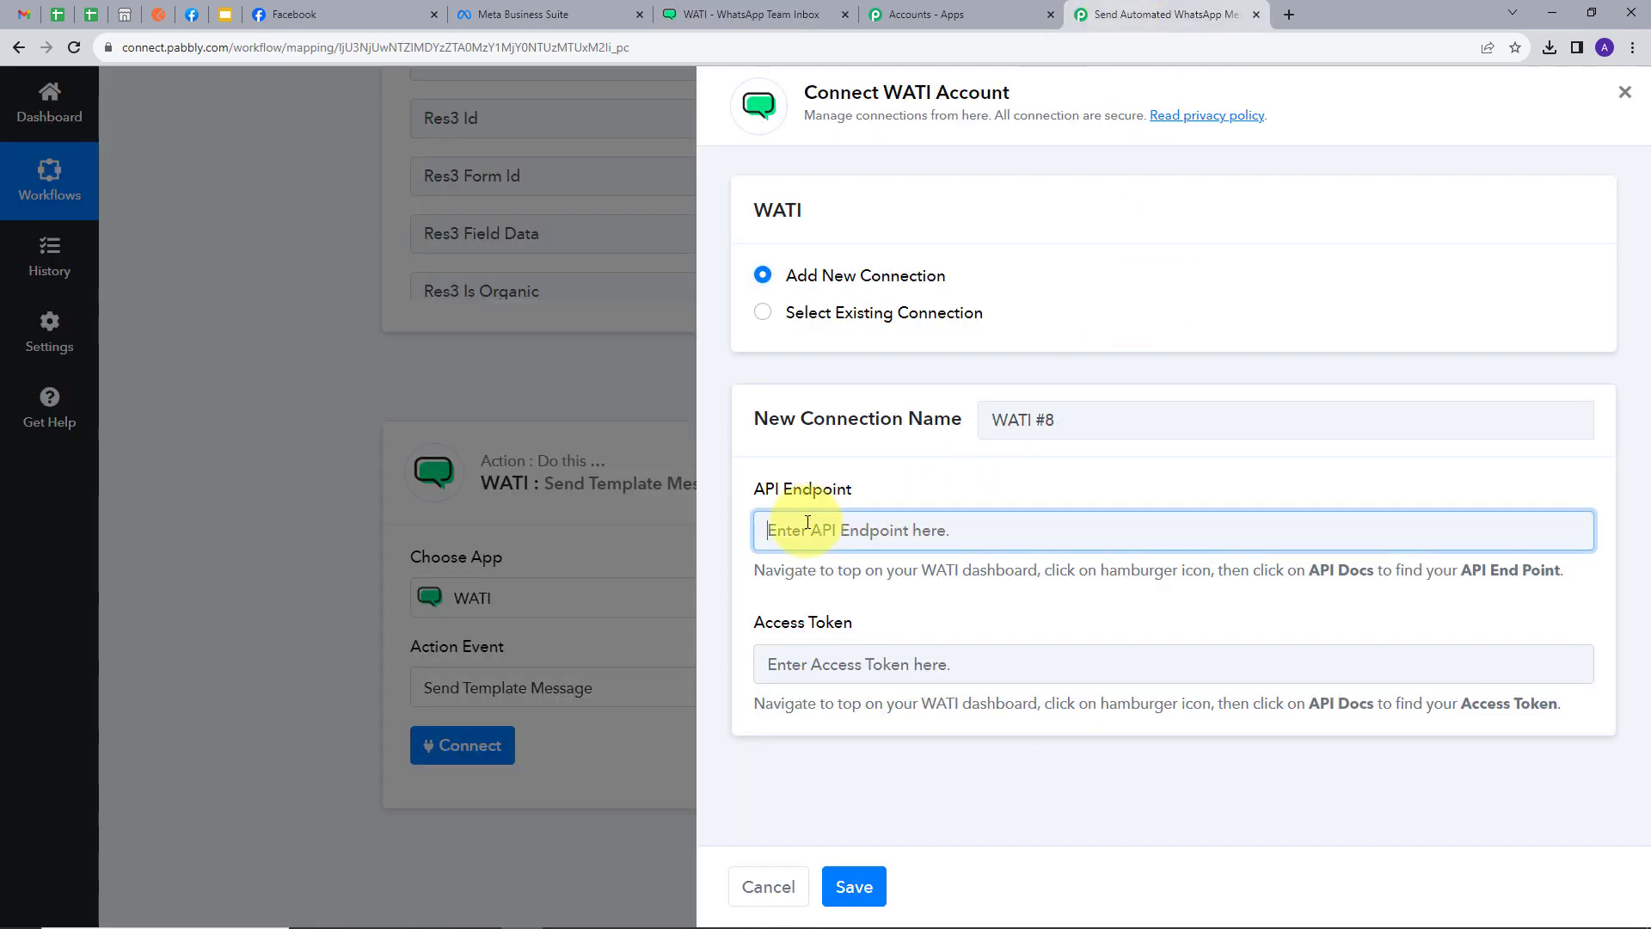
key("ctrl+v")
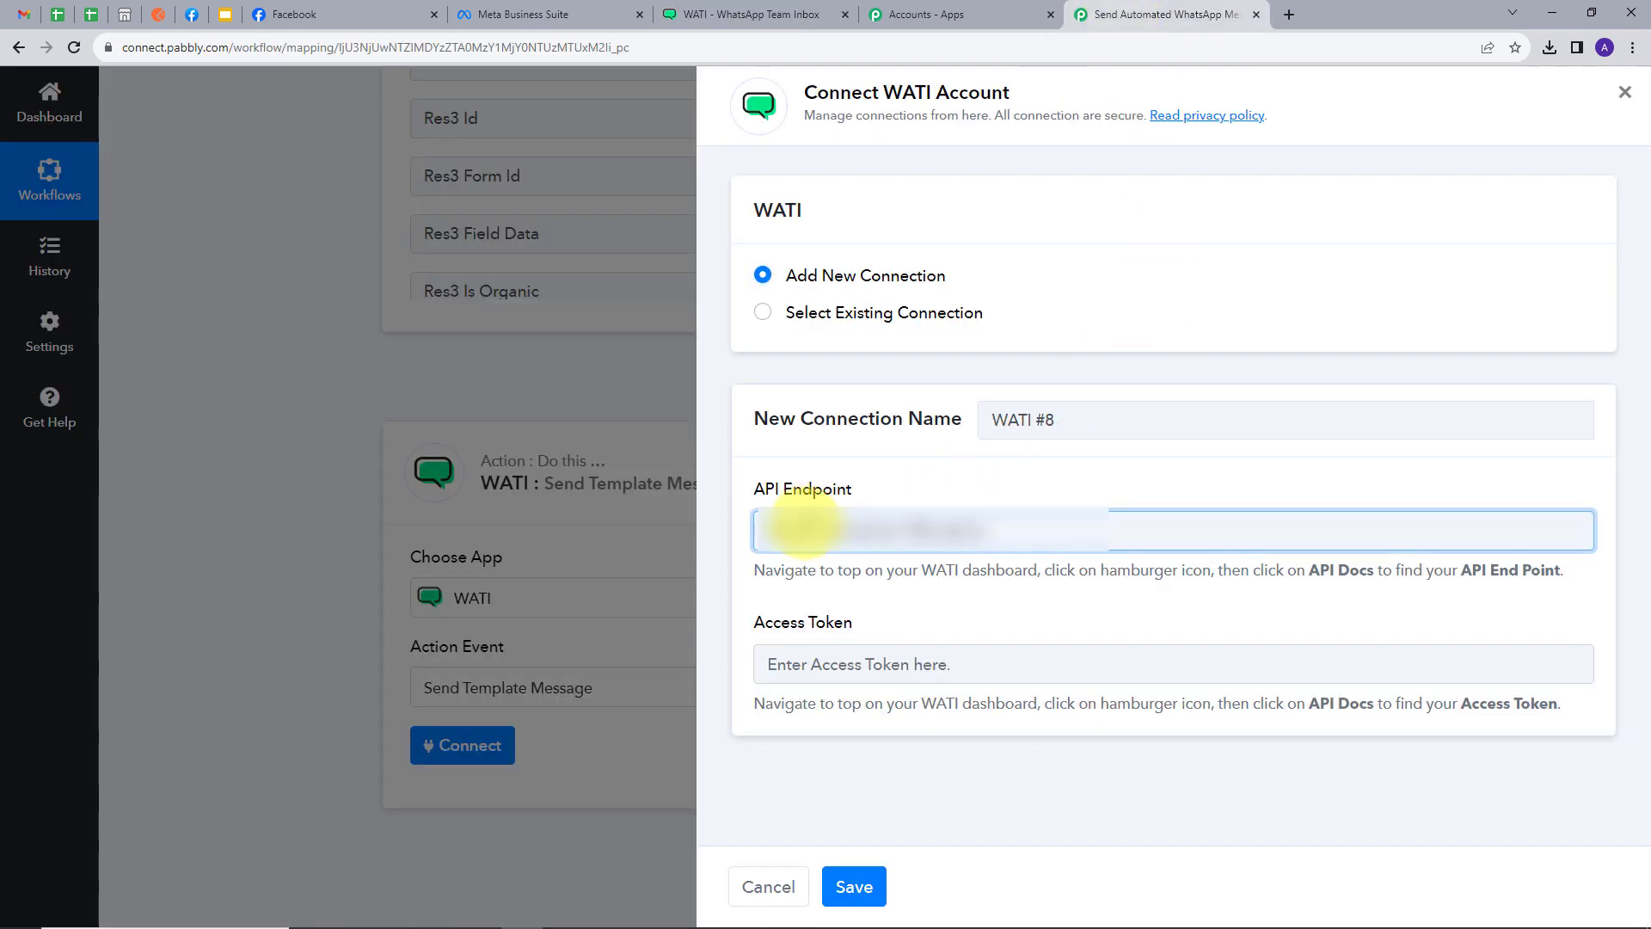
Copy the access token from WATI's API Docs page into the new WATI connection in Pabbly Connect and save the connection.
left_click(705, 9)
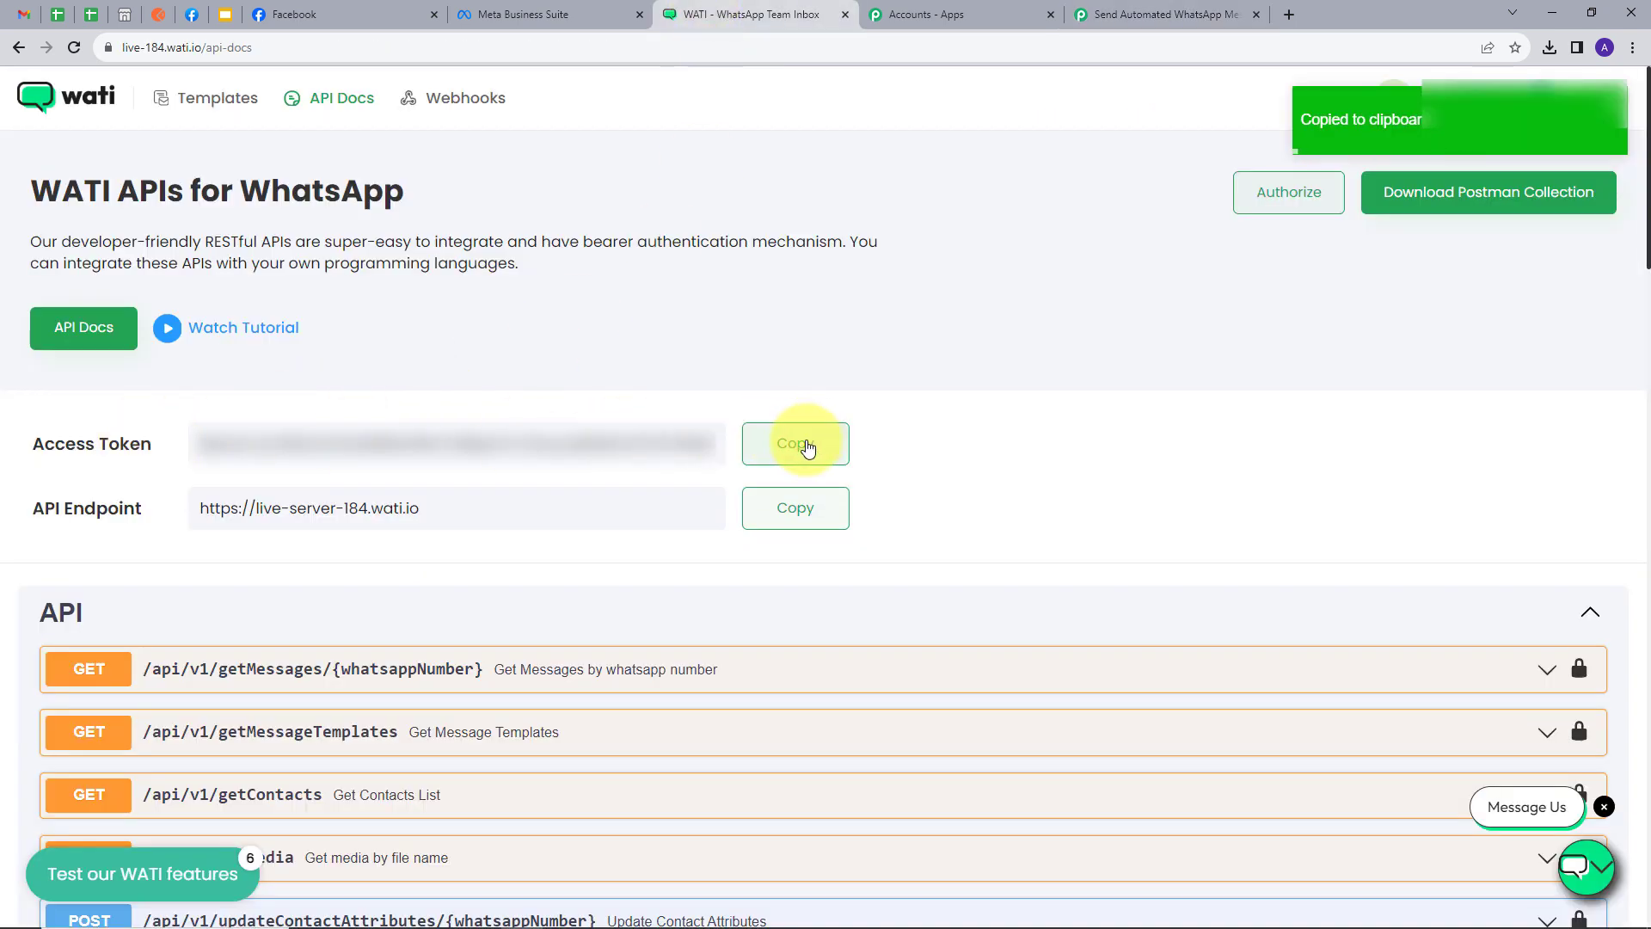
left_click(1132, 6)
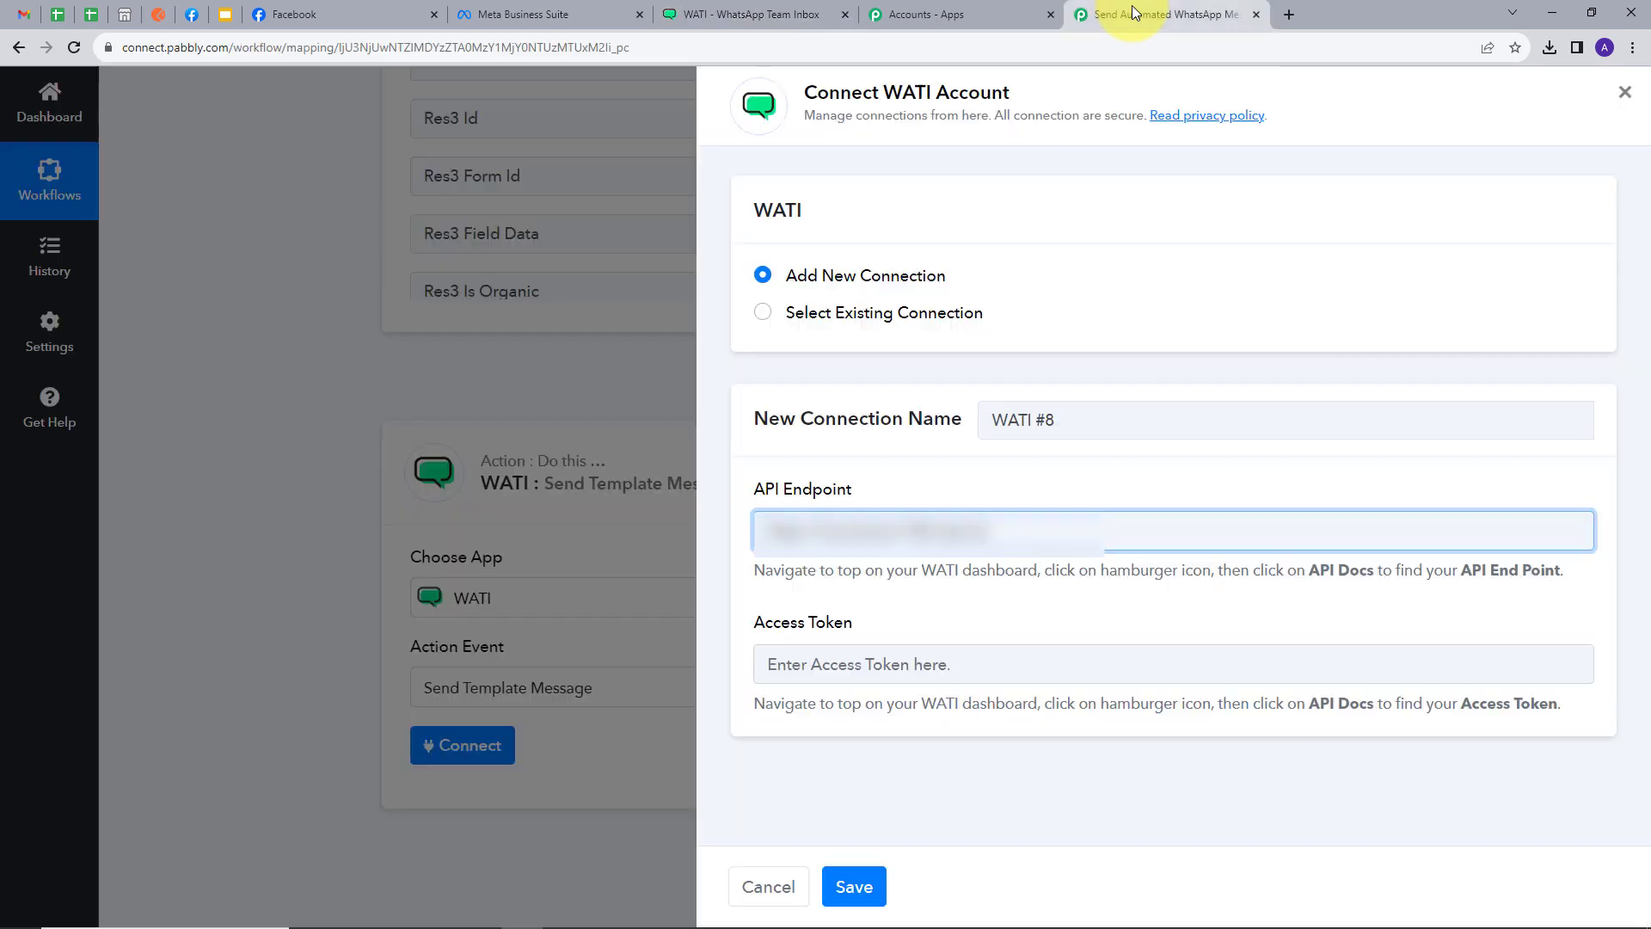
left_click(880, 658)
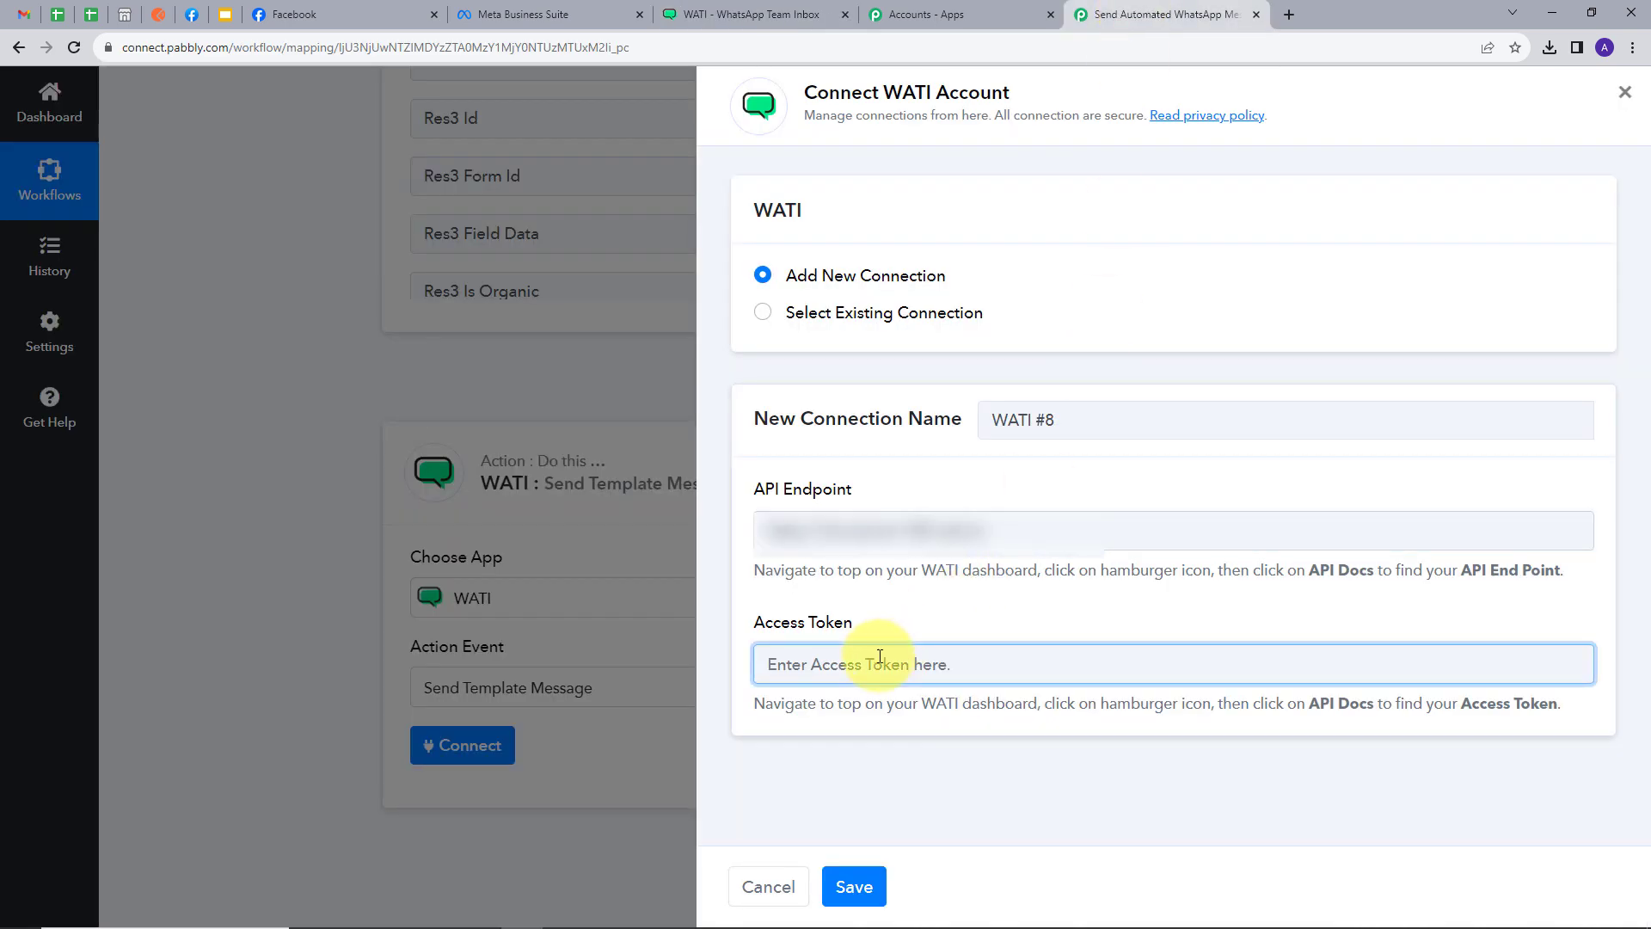
key("ctrl+v")
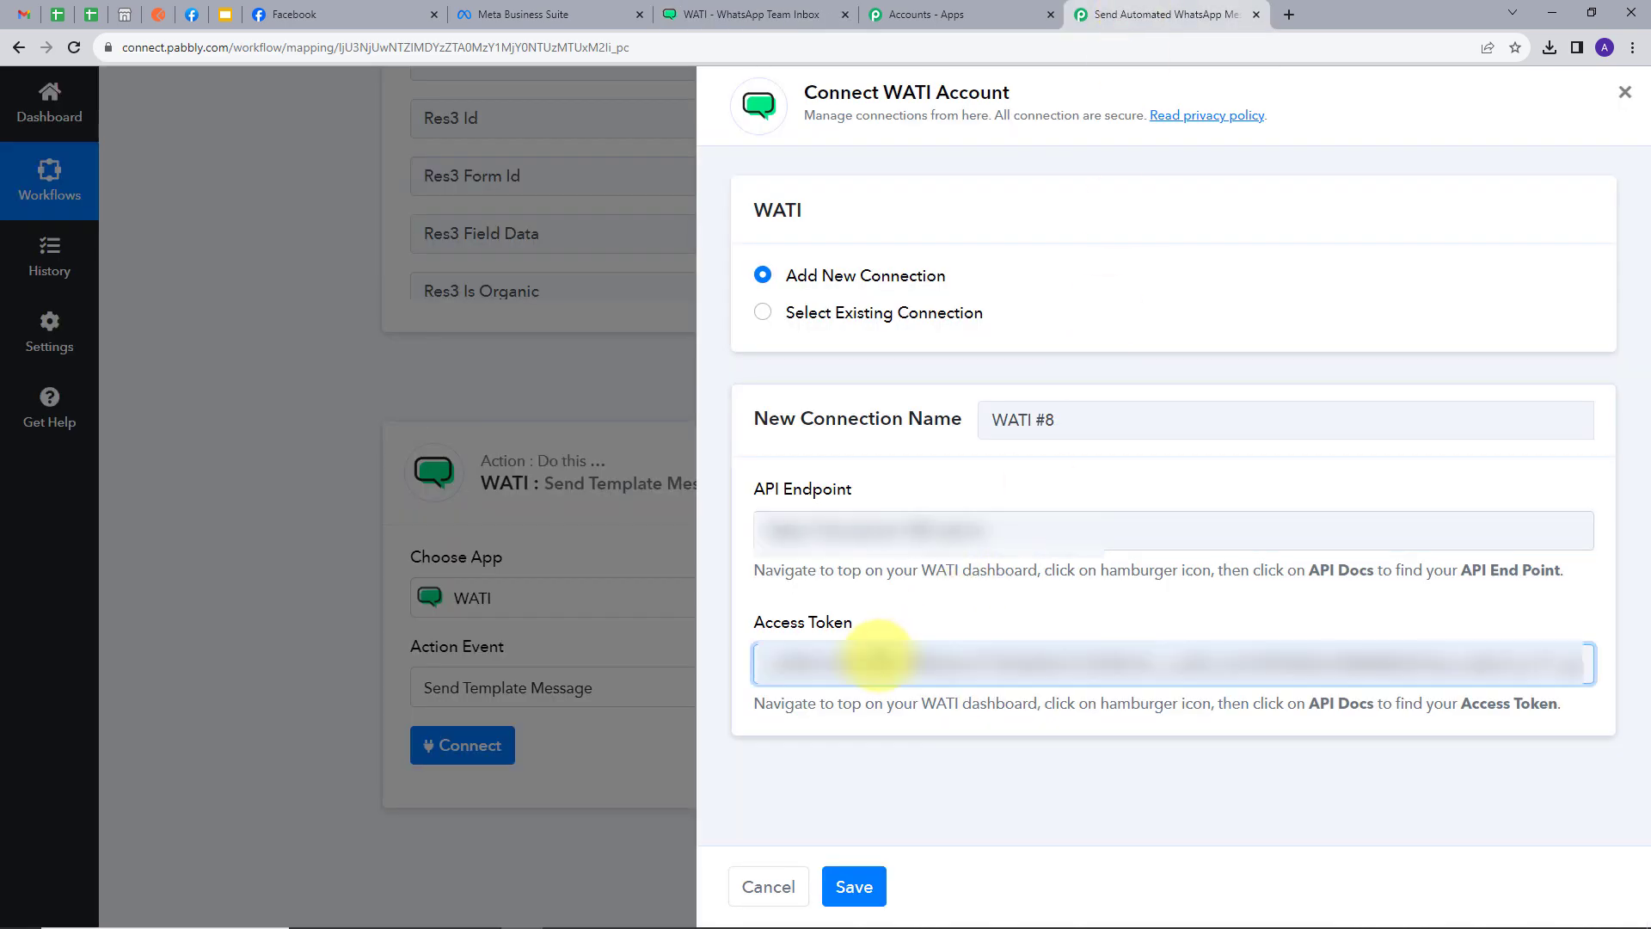
left_click(855, 886)
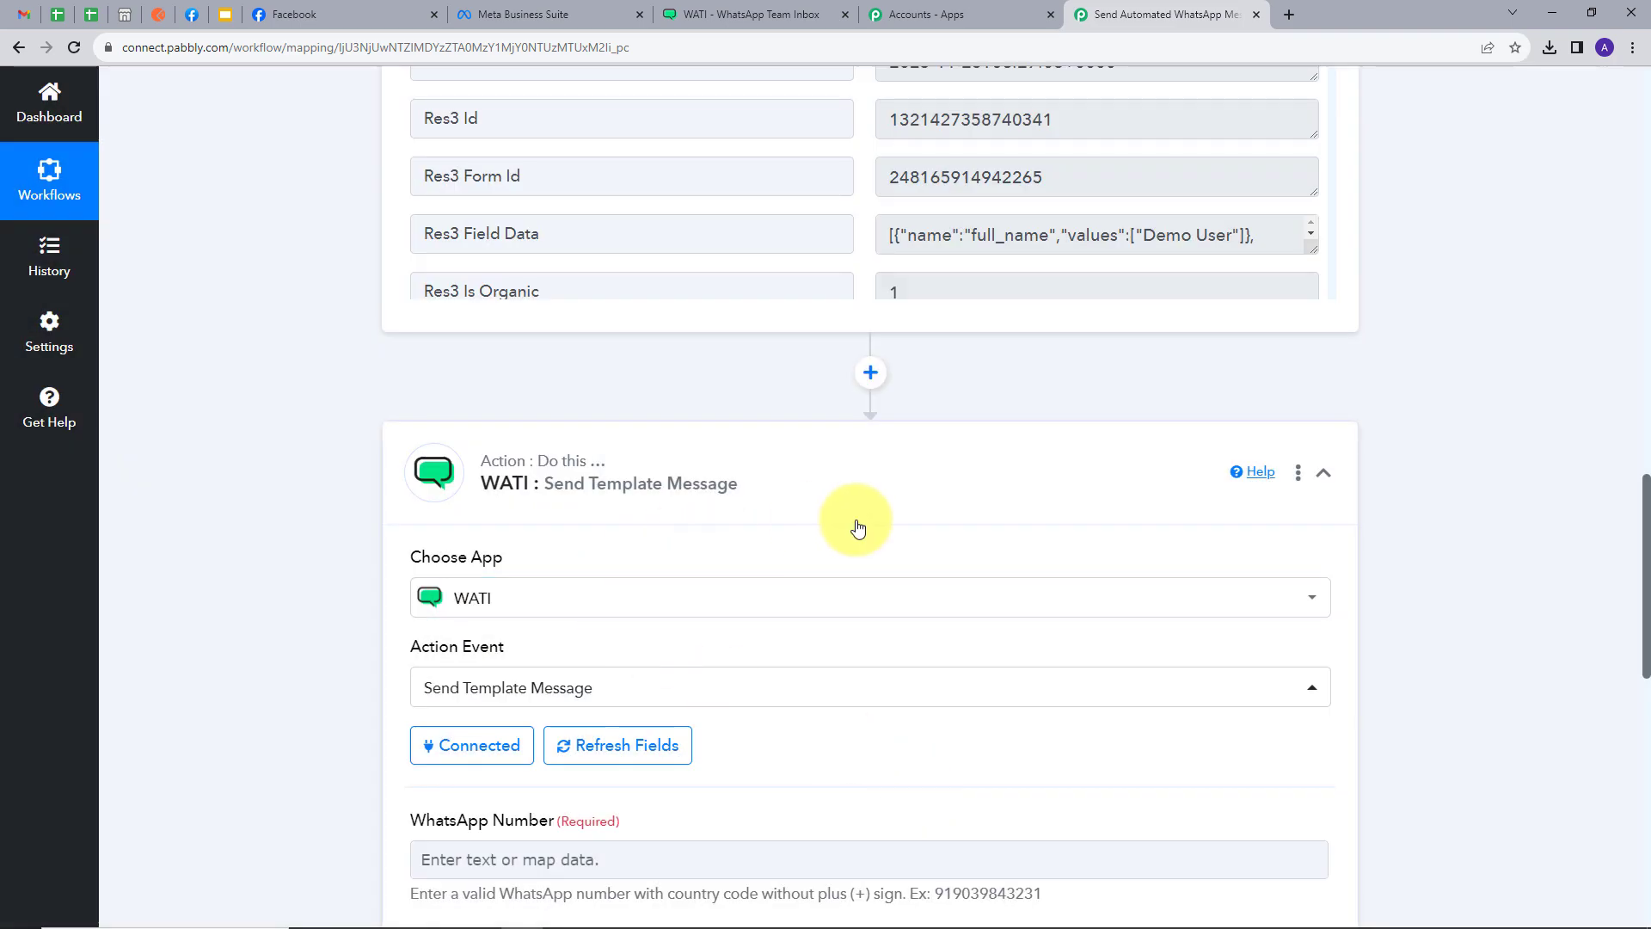
Map the WhatsApp Number of the WATI action to the Res4 Phone Number from the Facebook Lead Ads trigger.
scroll(854, 520, "down", 4)
scroll(605, 549, "down", 2)
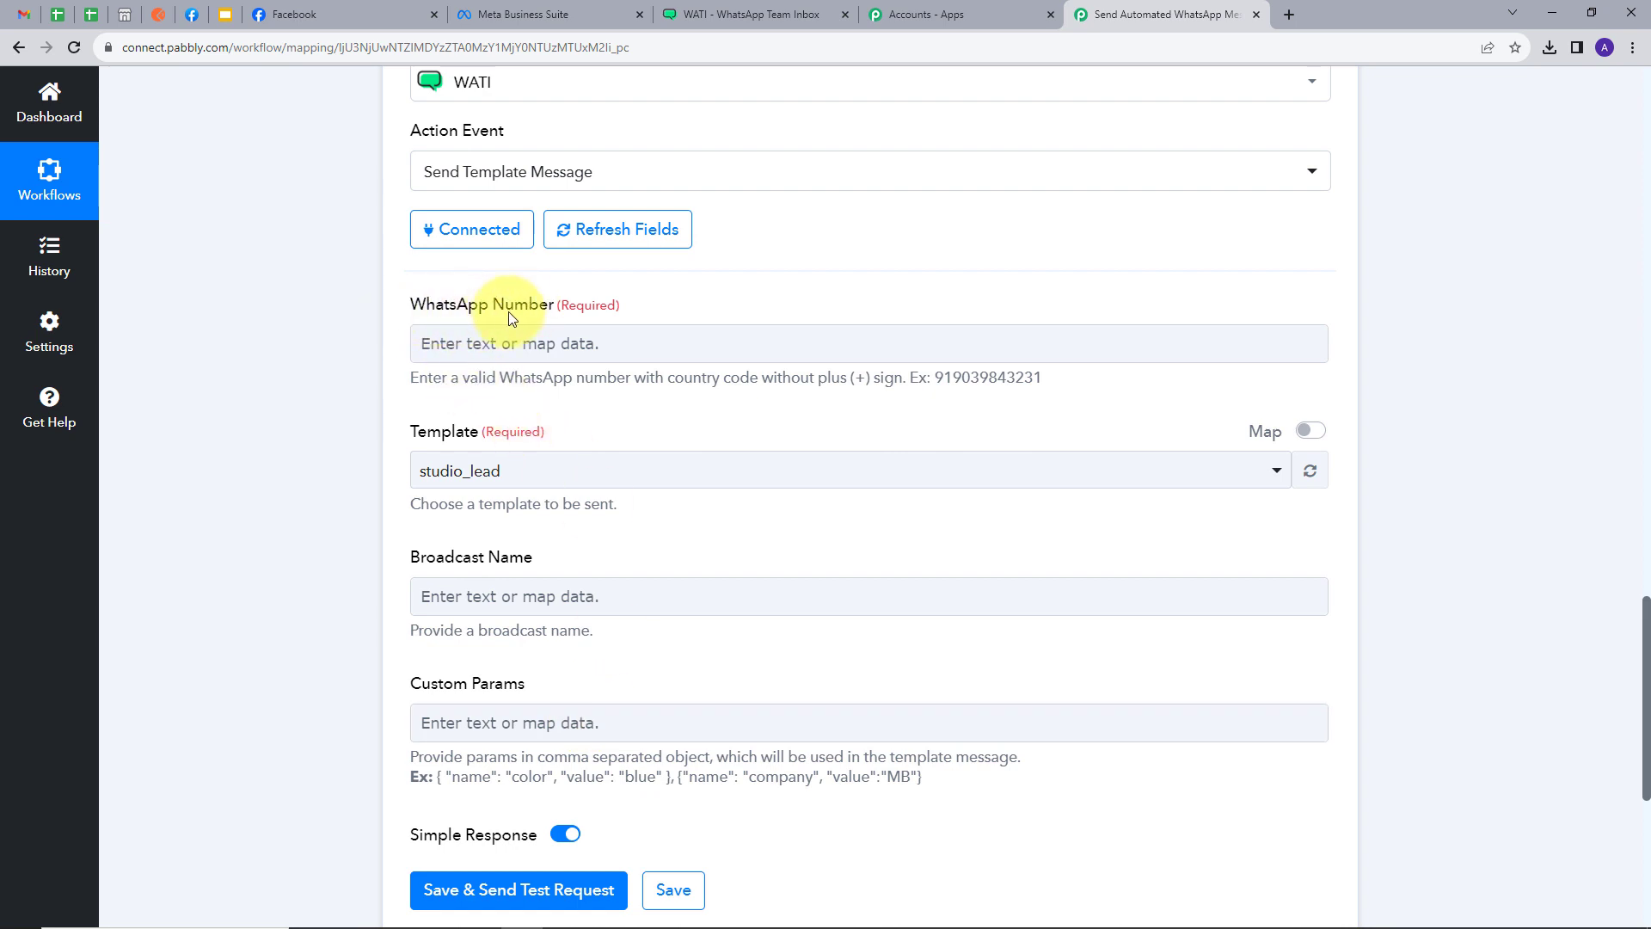
left_click(501, 337)
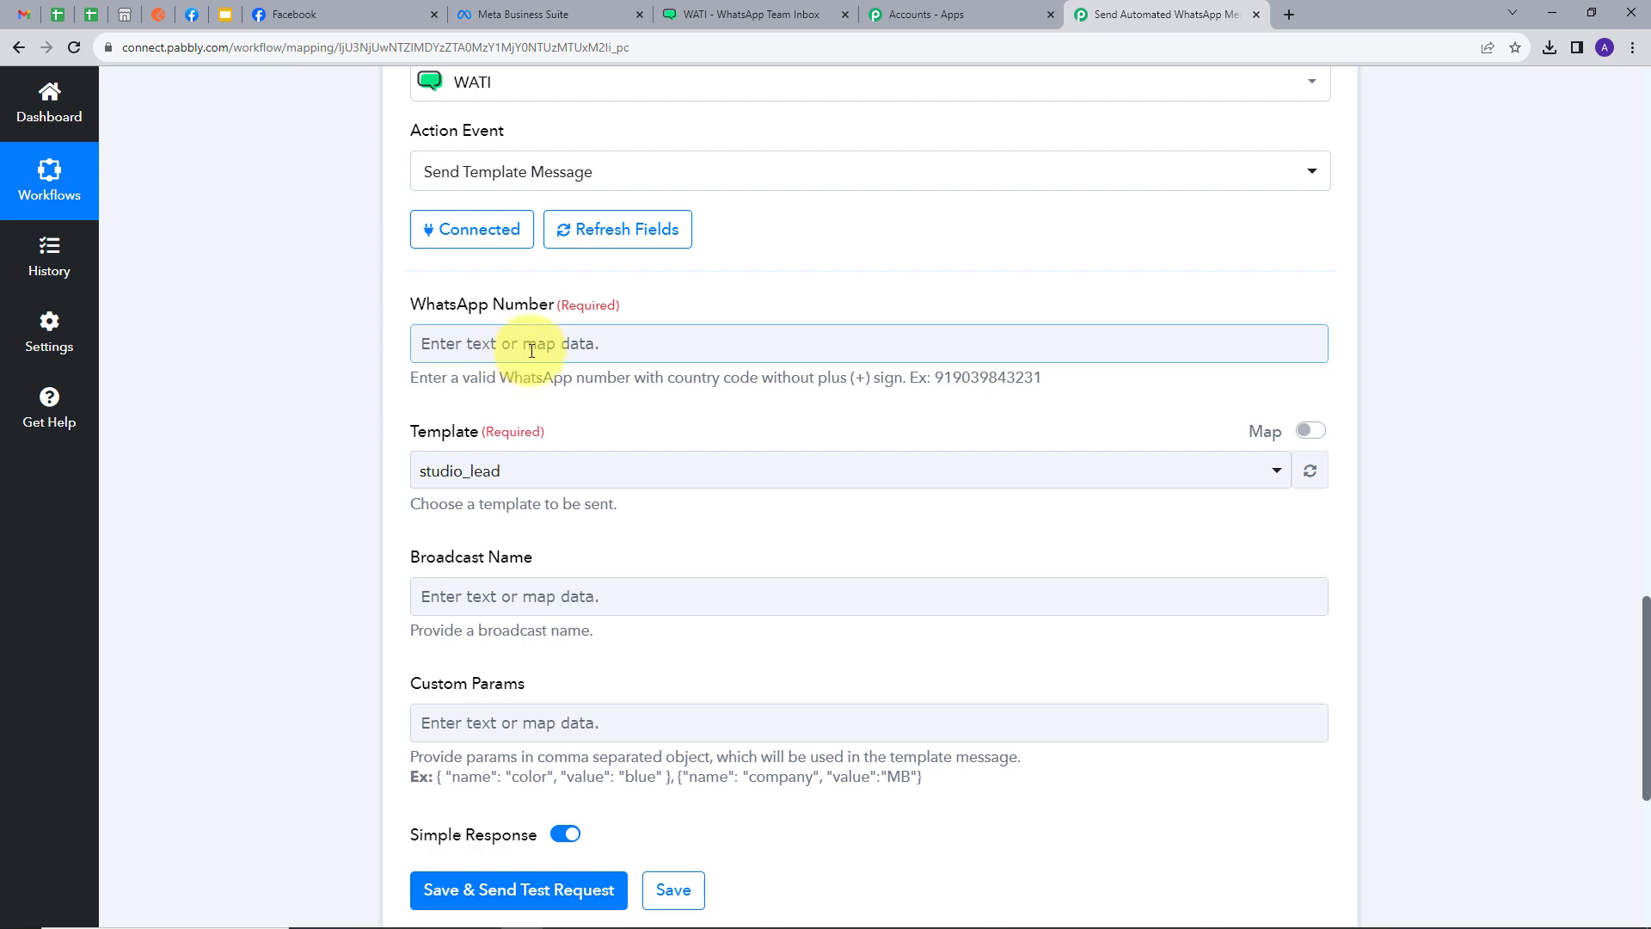
left_click(532, 350)
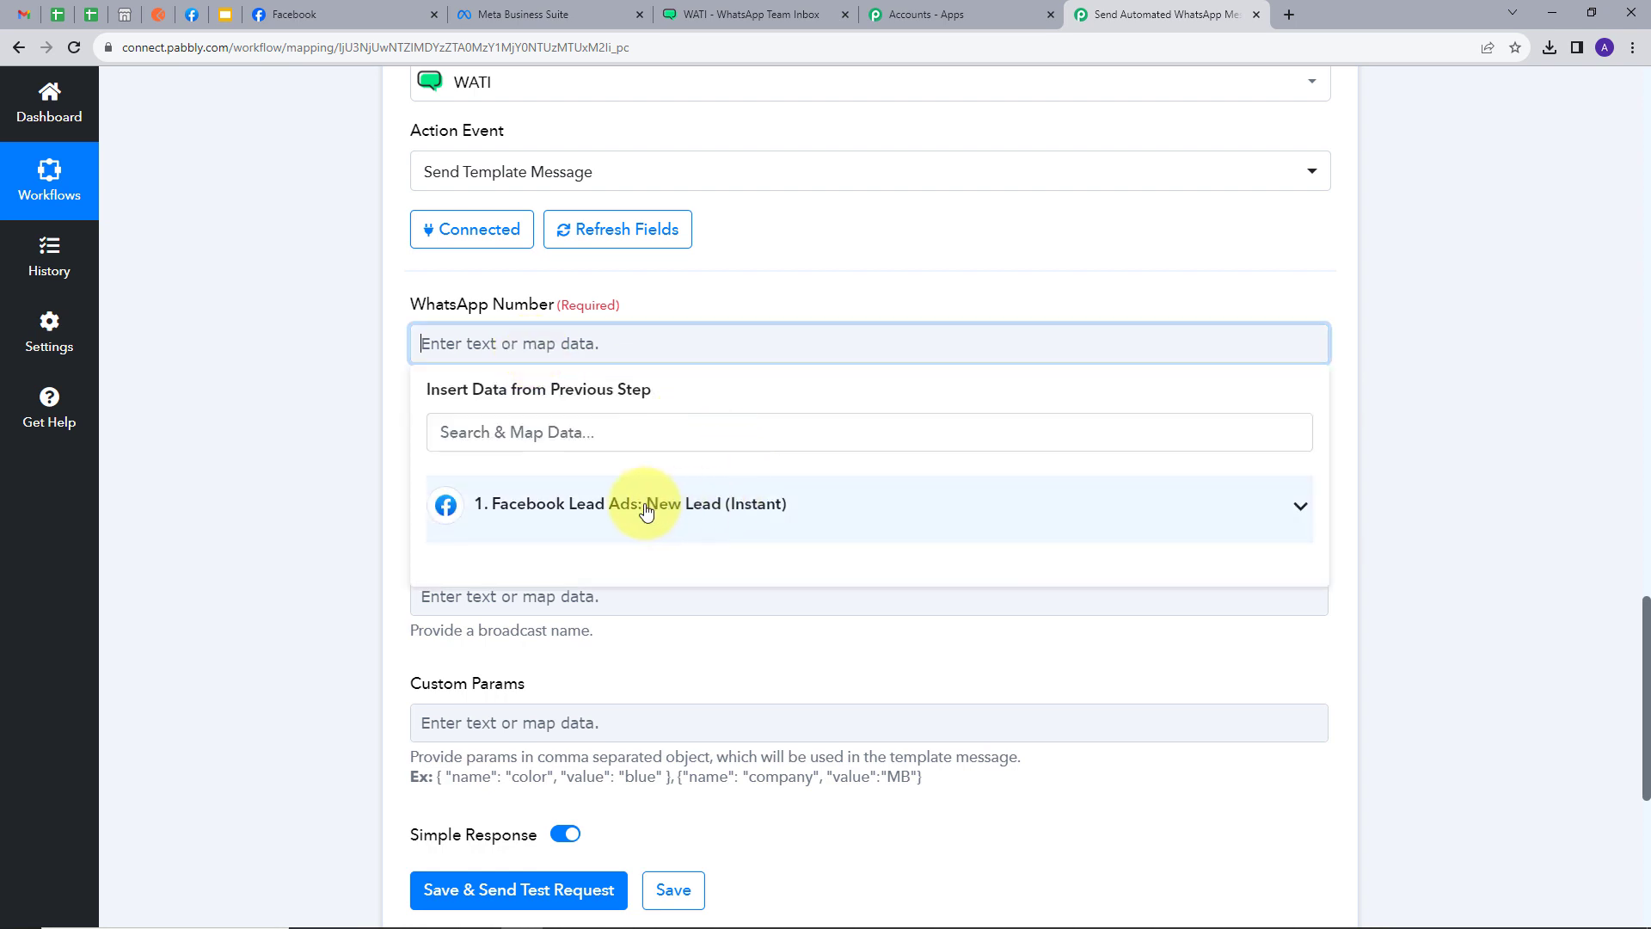
left_click(941, 538)
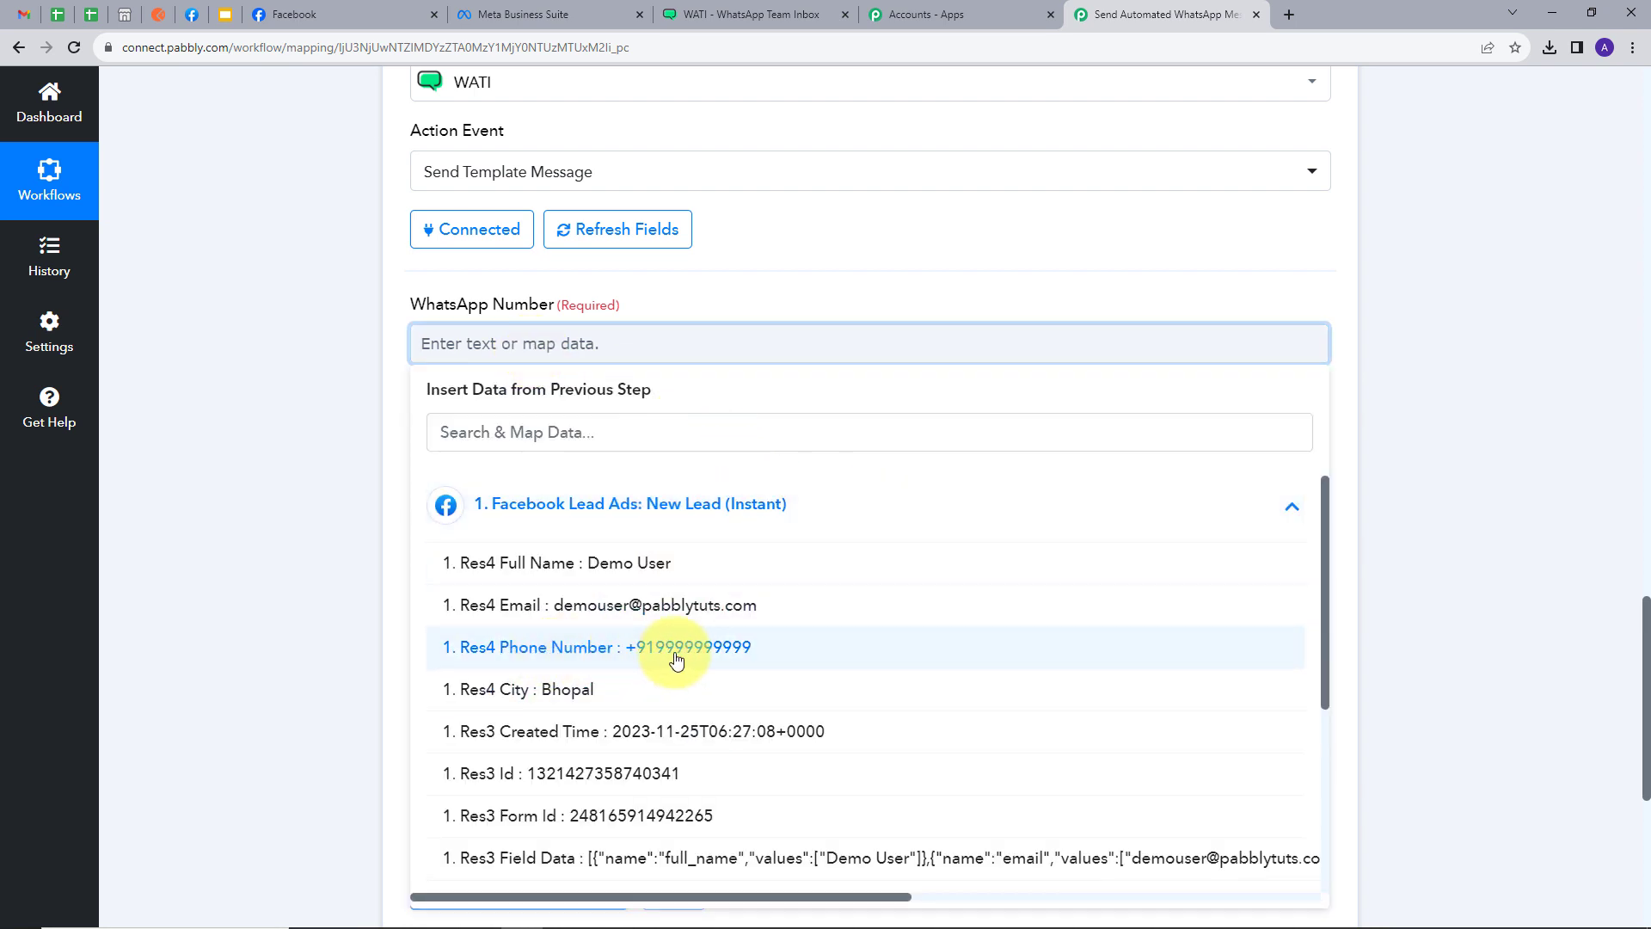
left_click(565, 658)
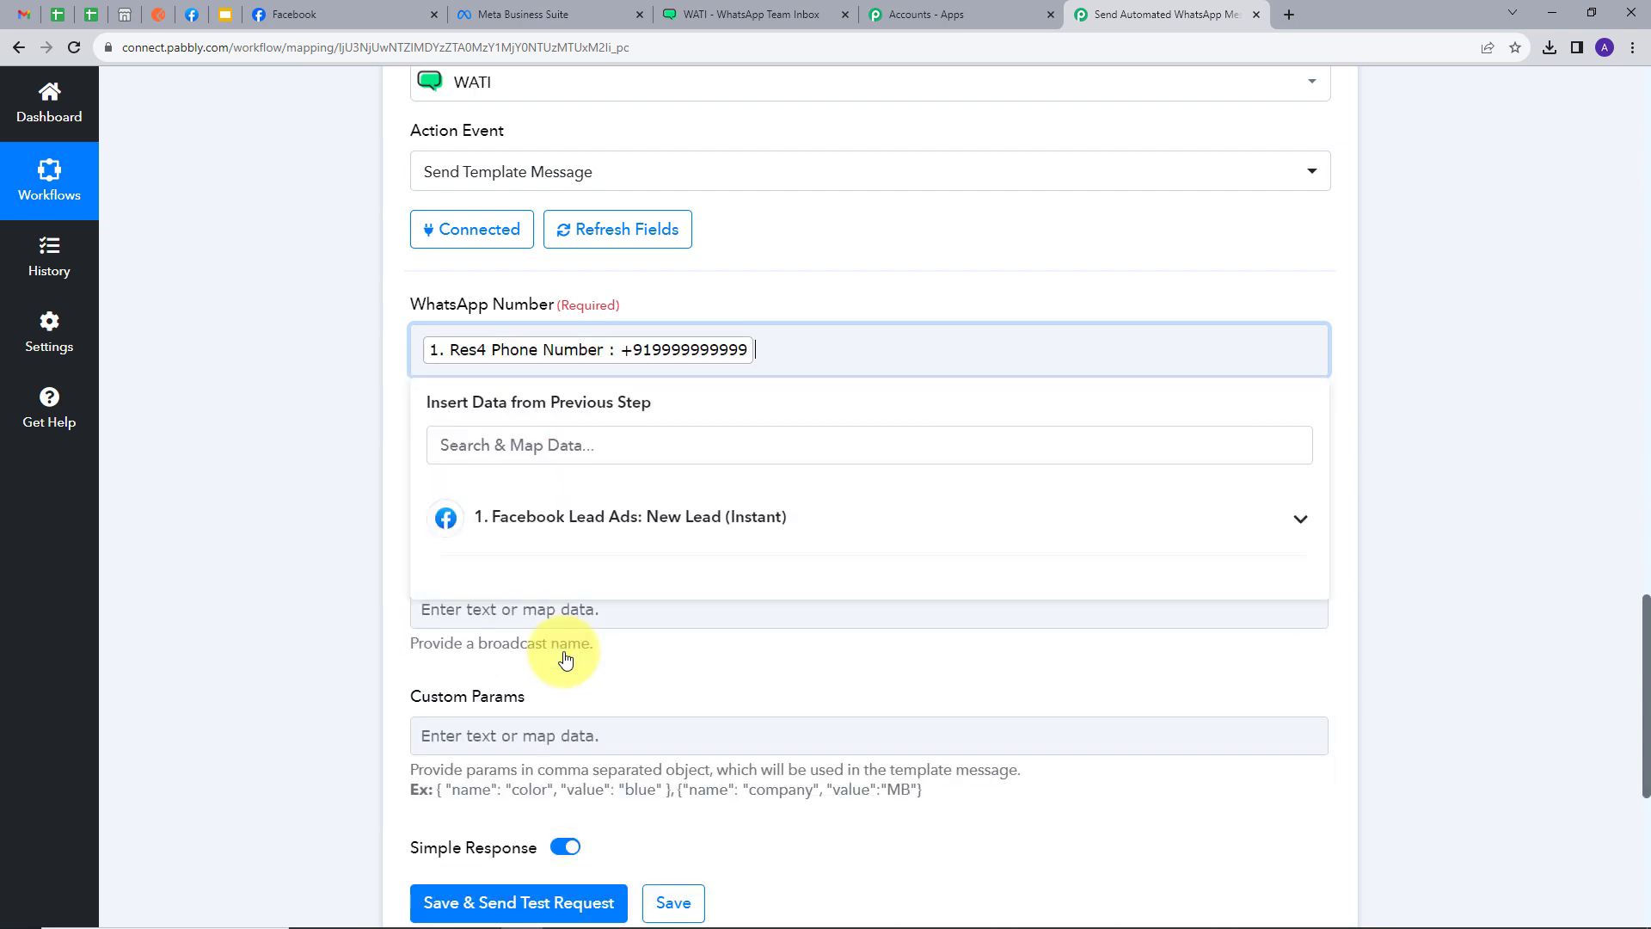
left_click(745, 278)
Switch to WATI's message templates and review the studio_lead template's settings, body text and name variable.
scroll(602, 335, "down", 1)
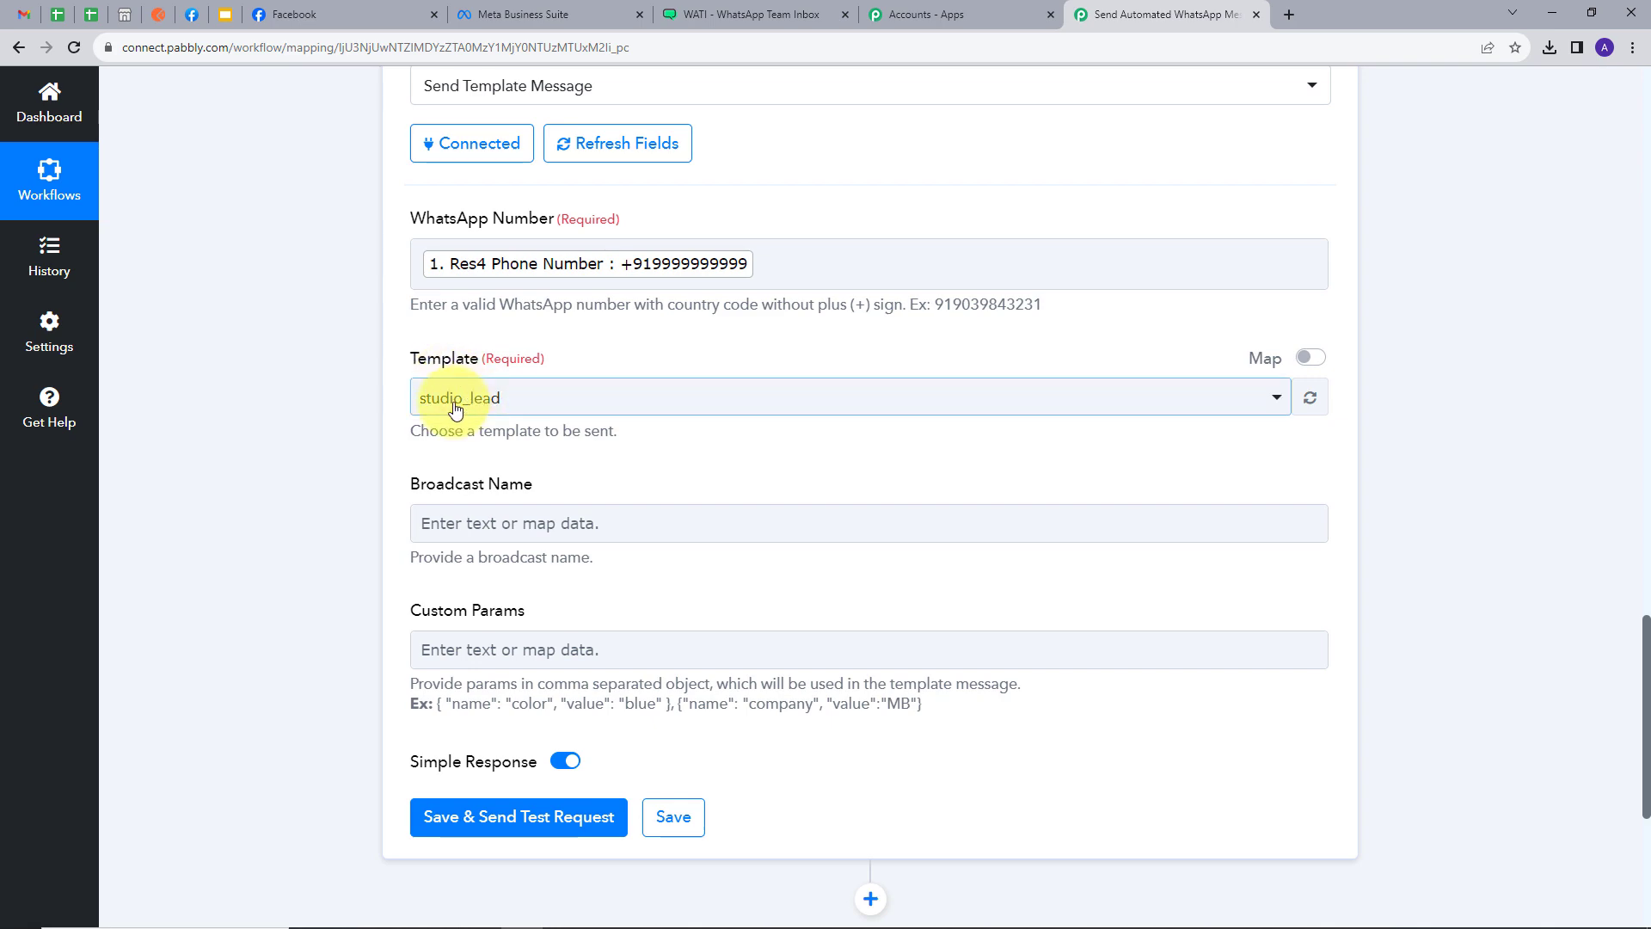
left_click(707, 10)
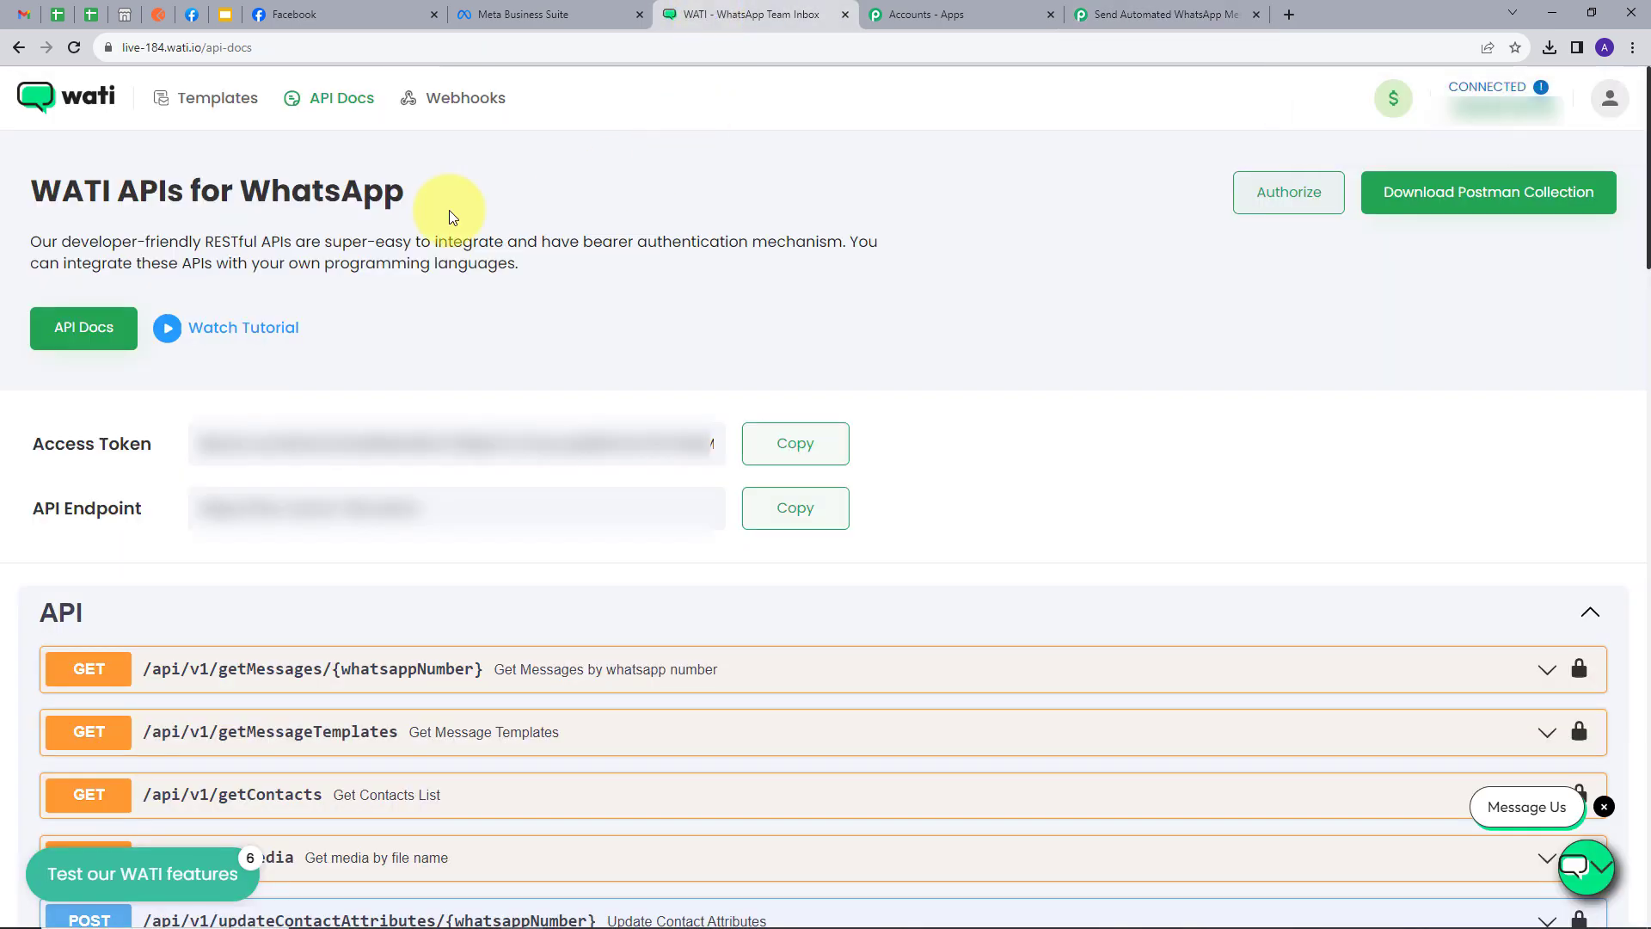
left_click(184, 95)
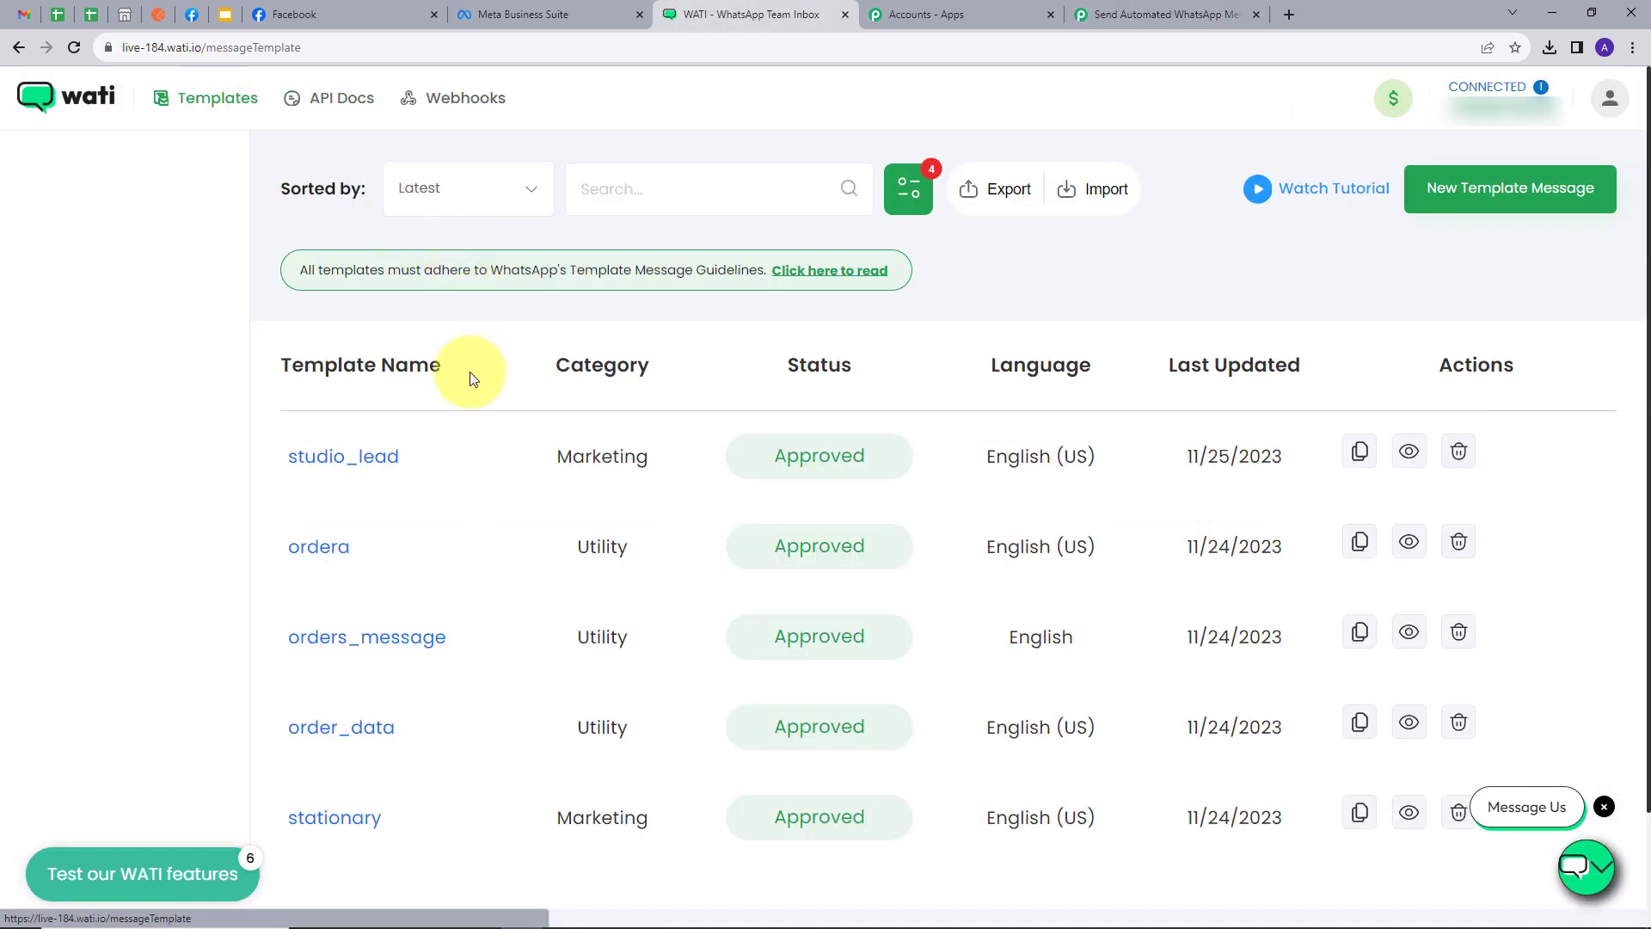
left_click(337, 465)
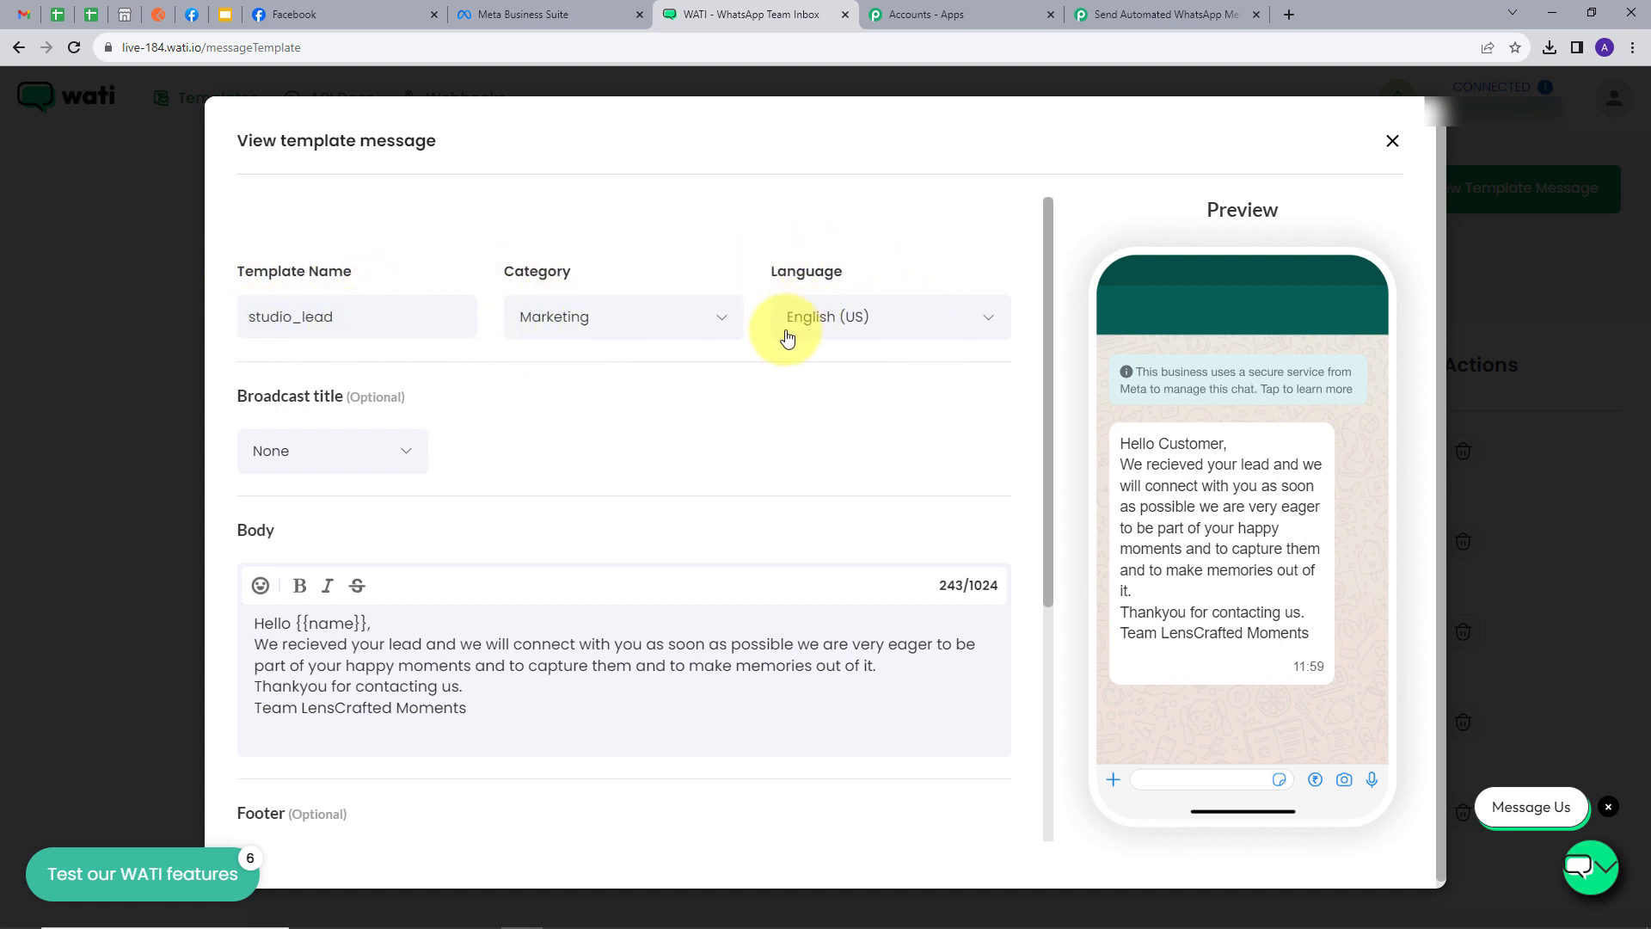
scroll(637, 405, "down", 1)
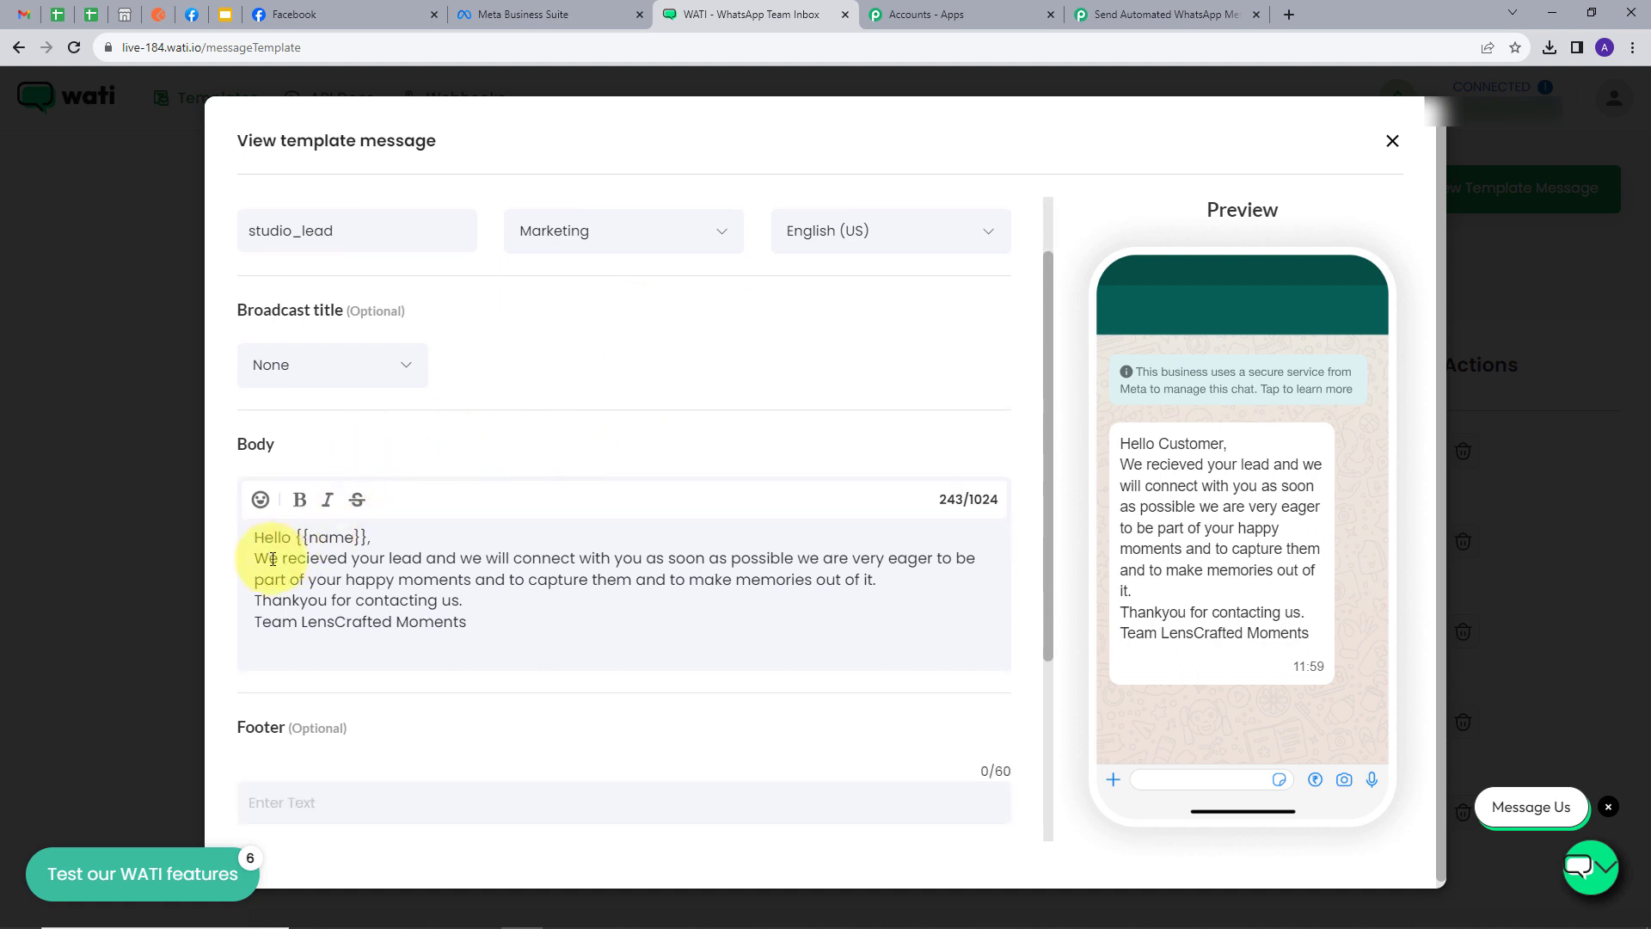
left_click_drag(247, 534, 656, 637)
left_click(657, 640)
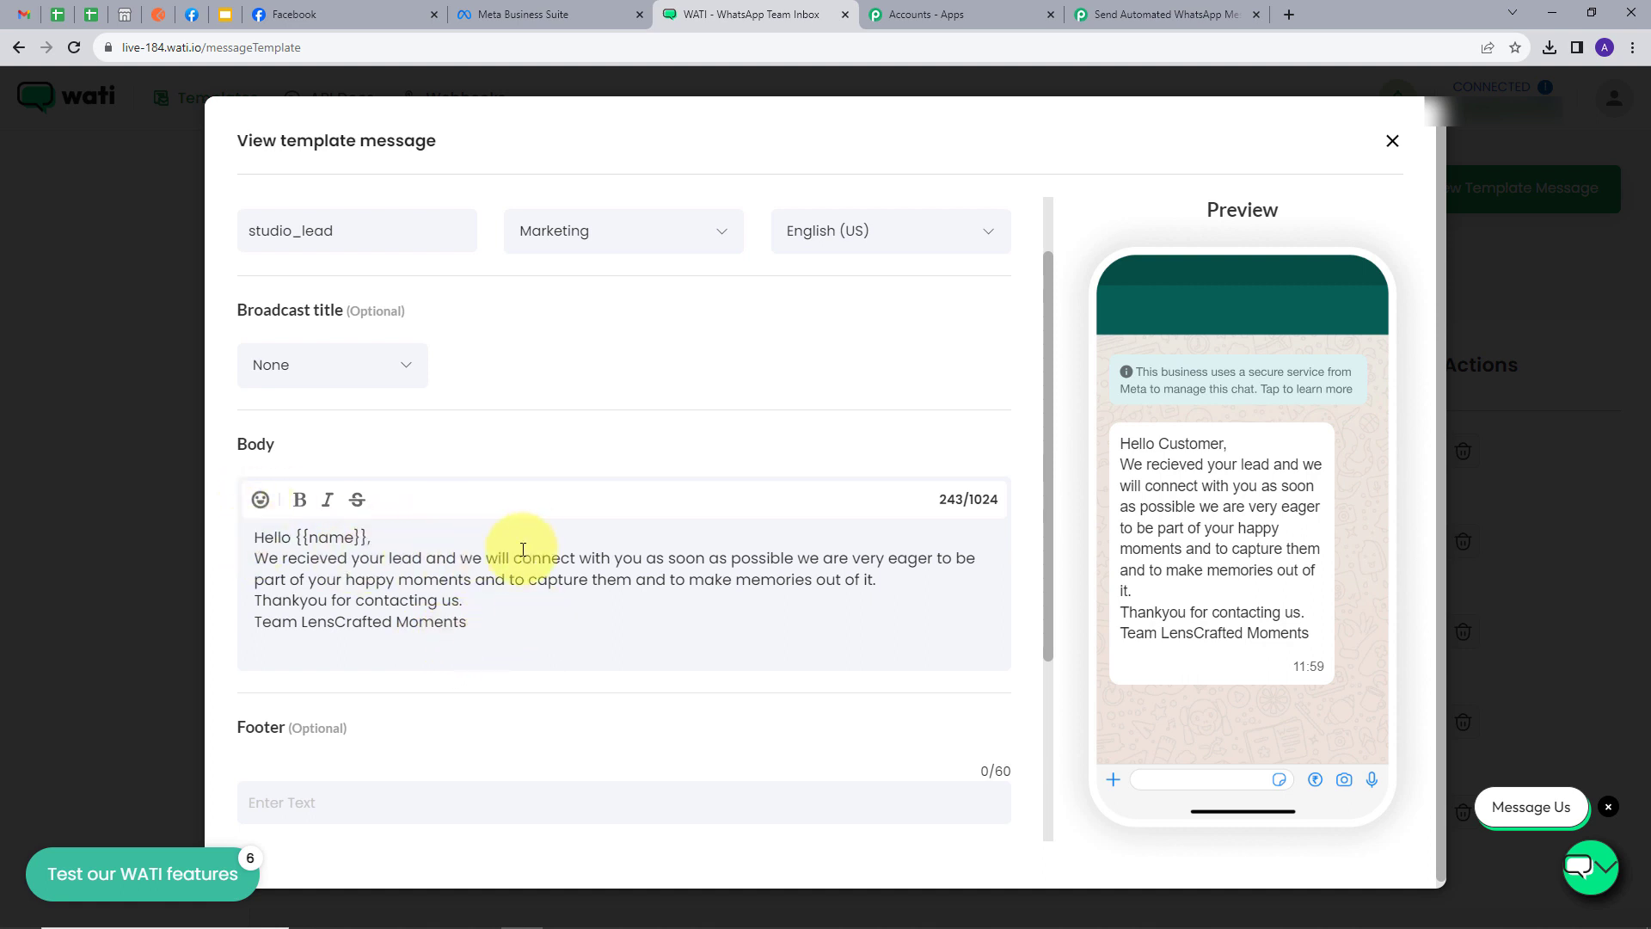
scroll(525, 533, "down", 3)
scroll(524, 524, "up", 4)
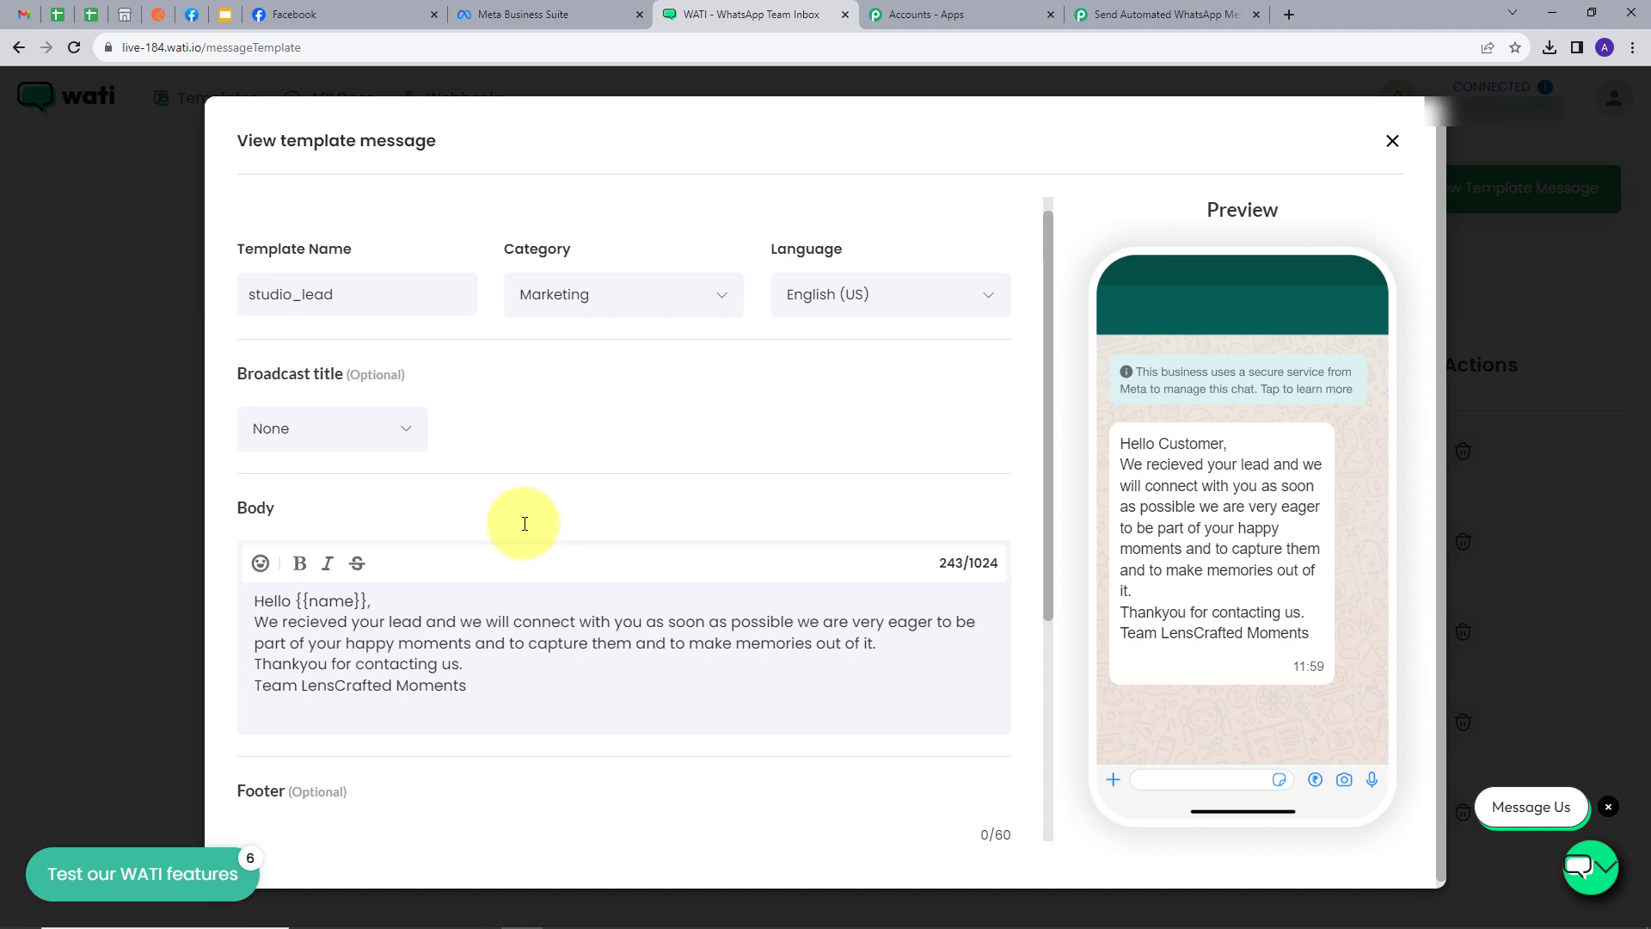
Return to the Pabbly Connect workflow and choose studio_lead as the template to send.
left_click(1171, 14)
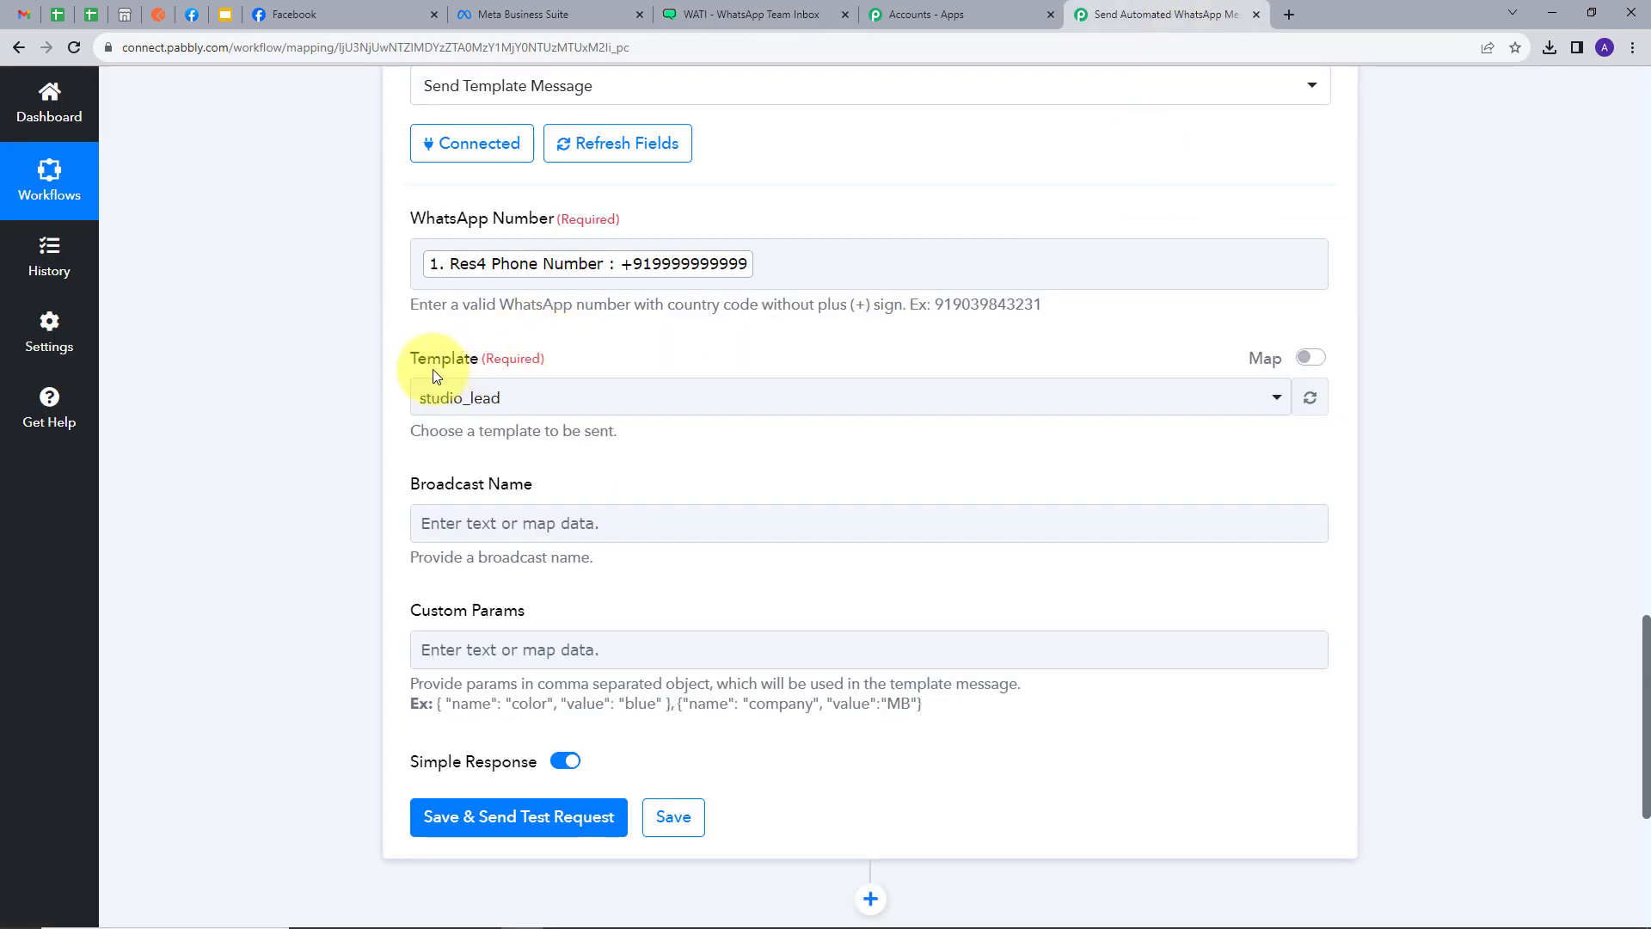
left_click(491, 398)
left_click(476, 497)
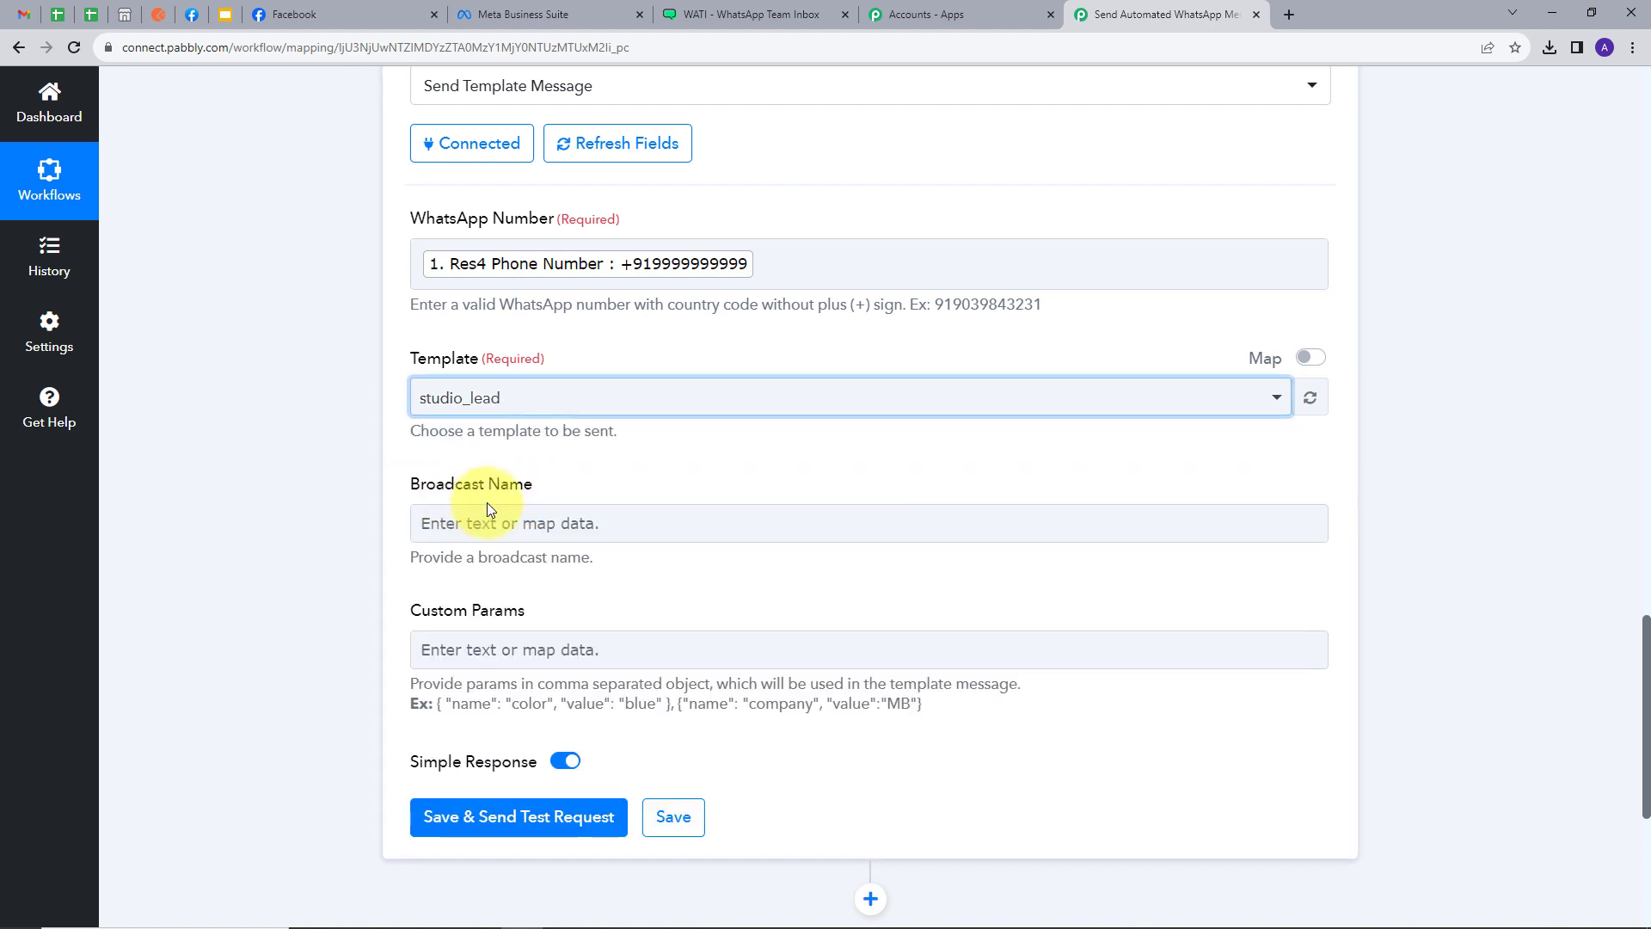
Check the template's broadcast title in WATI and enter None as the Broadcast Name in the Pabbly Connect action.
left_click(710, 13)
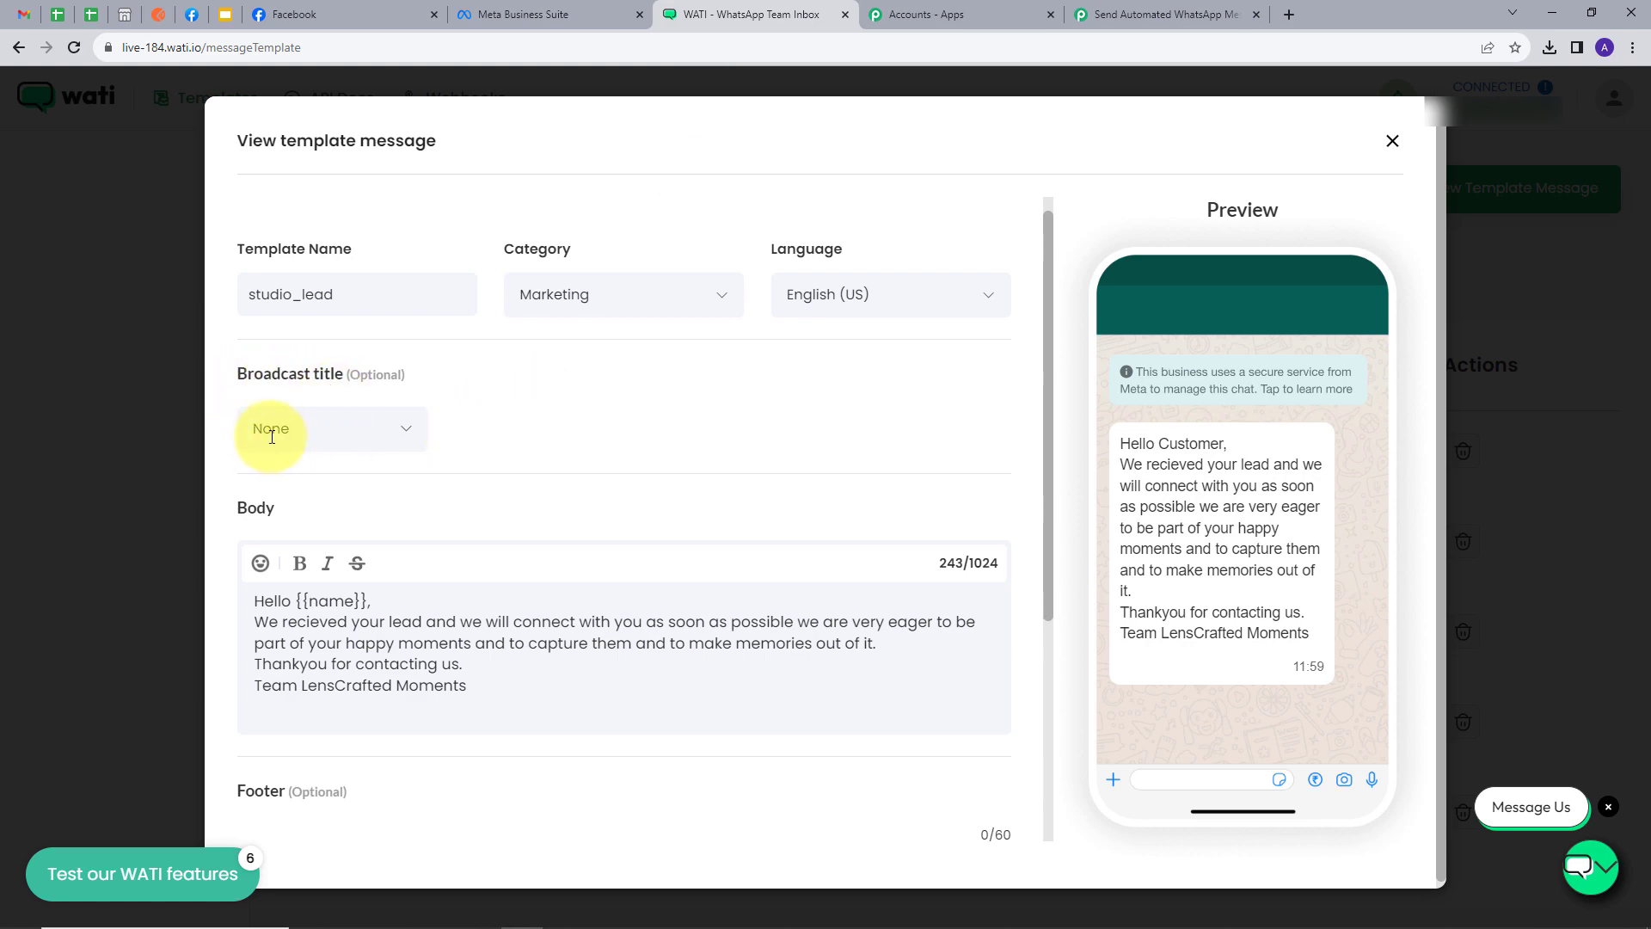
left_click(1122, 11)
left_click(558, 520)
type("No")
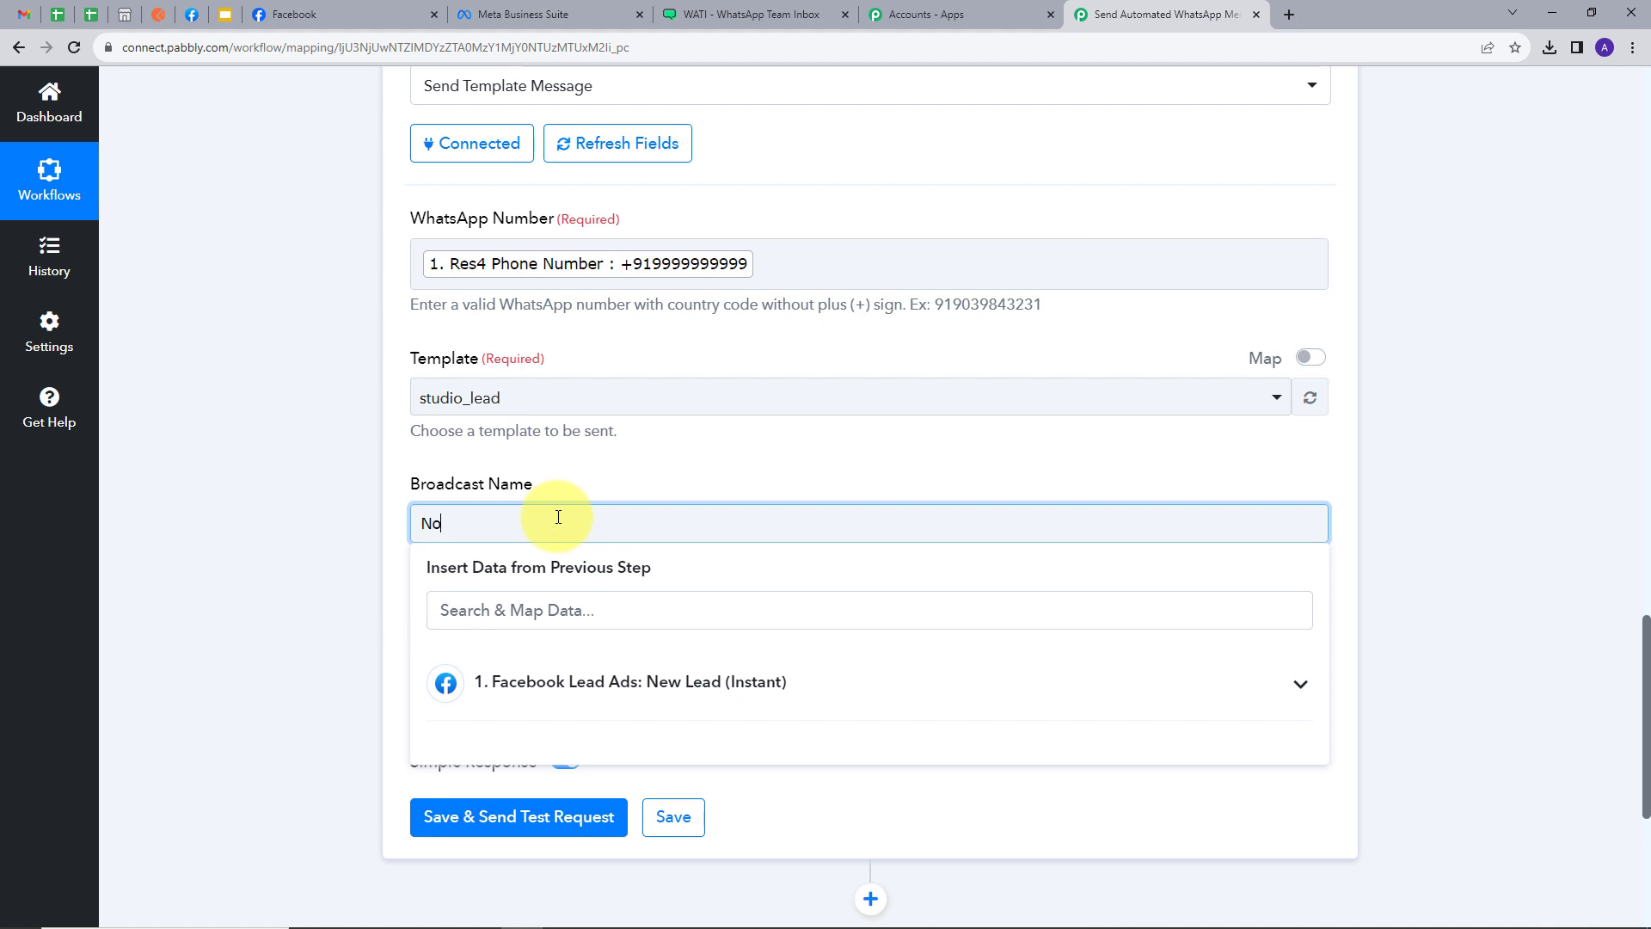
type("ne")
left_click(606, 475)
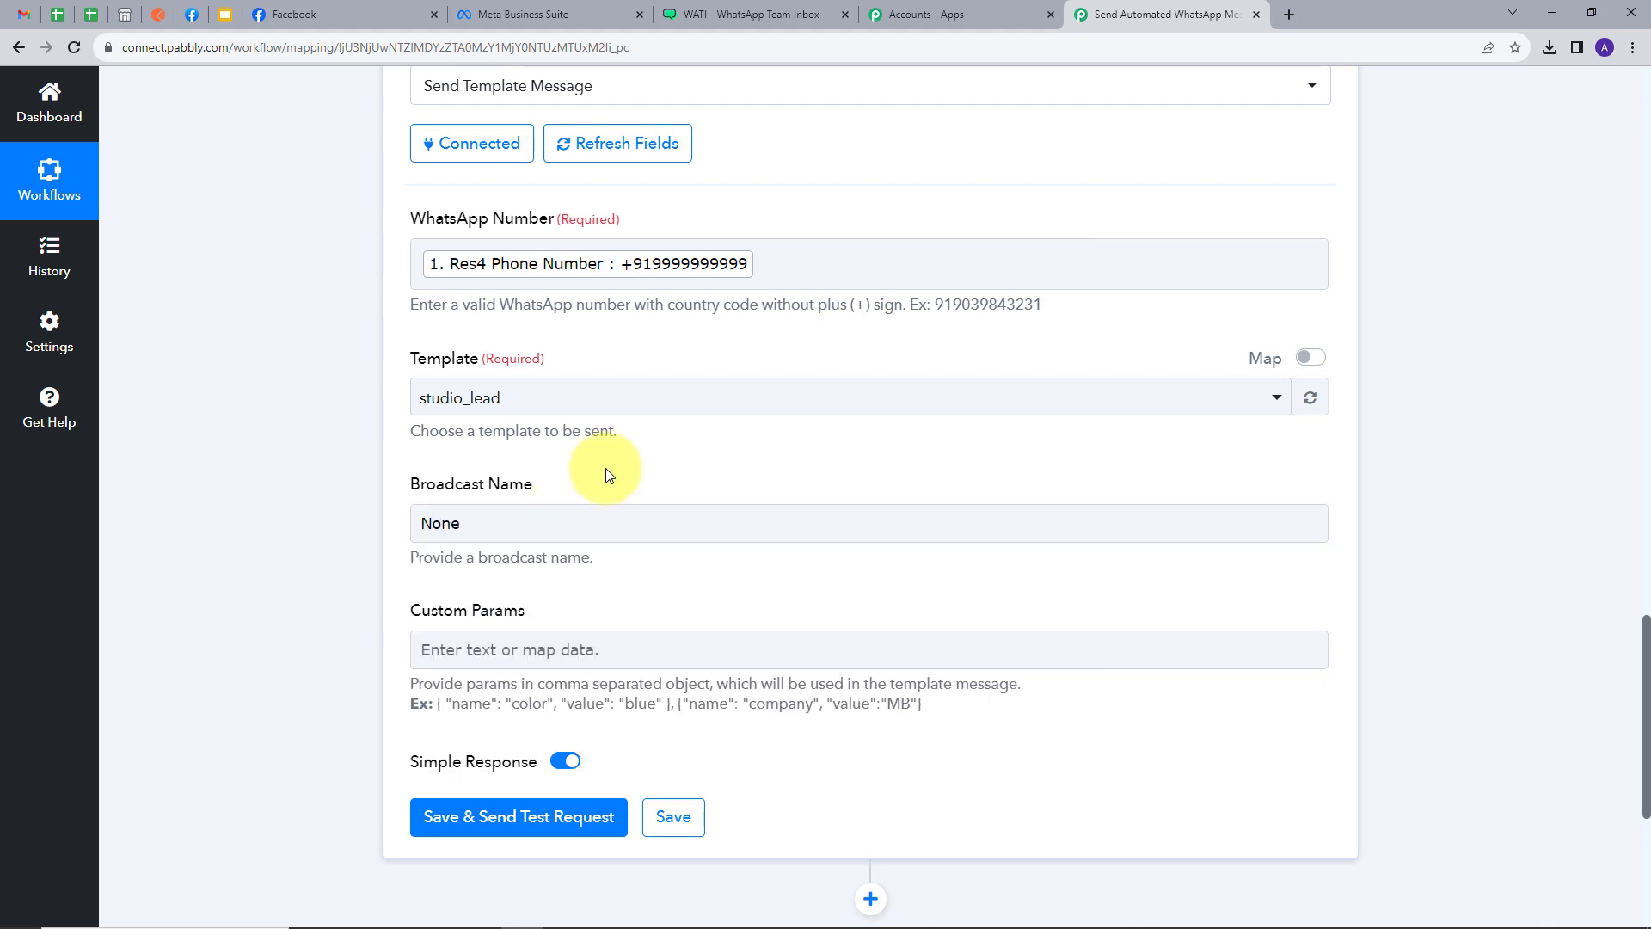
Copy the first example parameter object, { "name": "color", "value": "blue" }, into Custom Params.
scroll(567, 533, "down", 1)
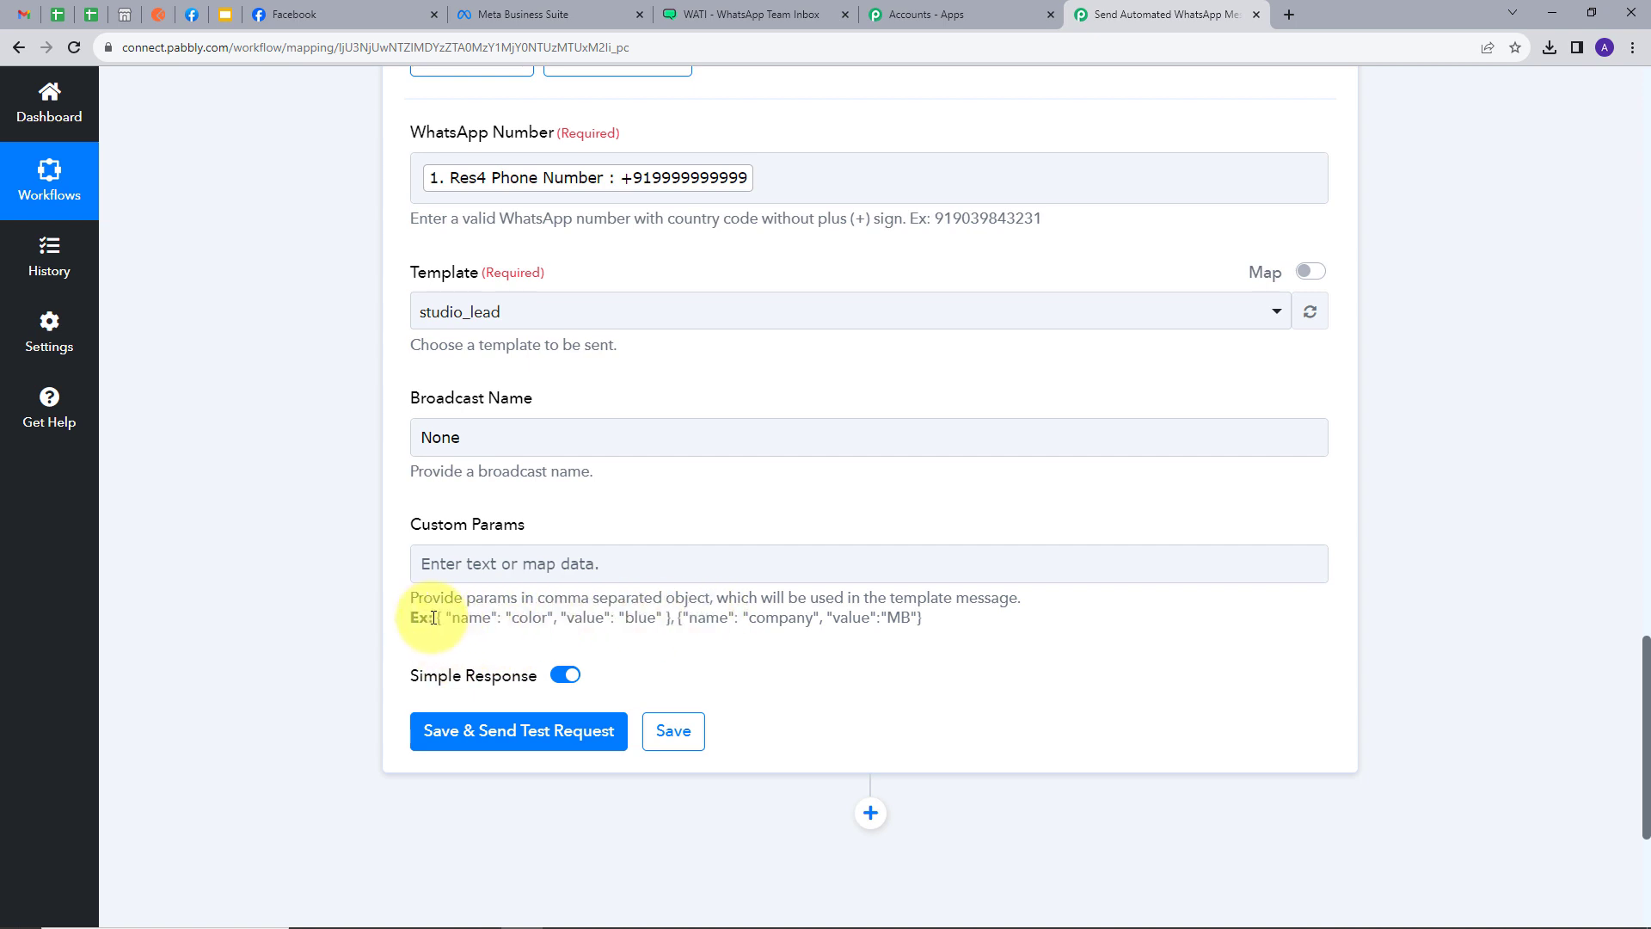
left_click_drag(435, 618, 672, 620)
key("ctrl+c")
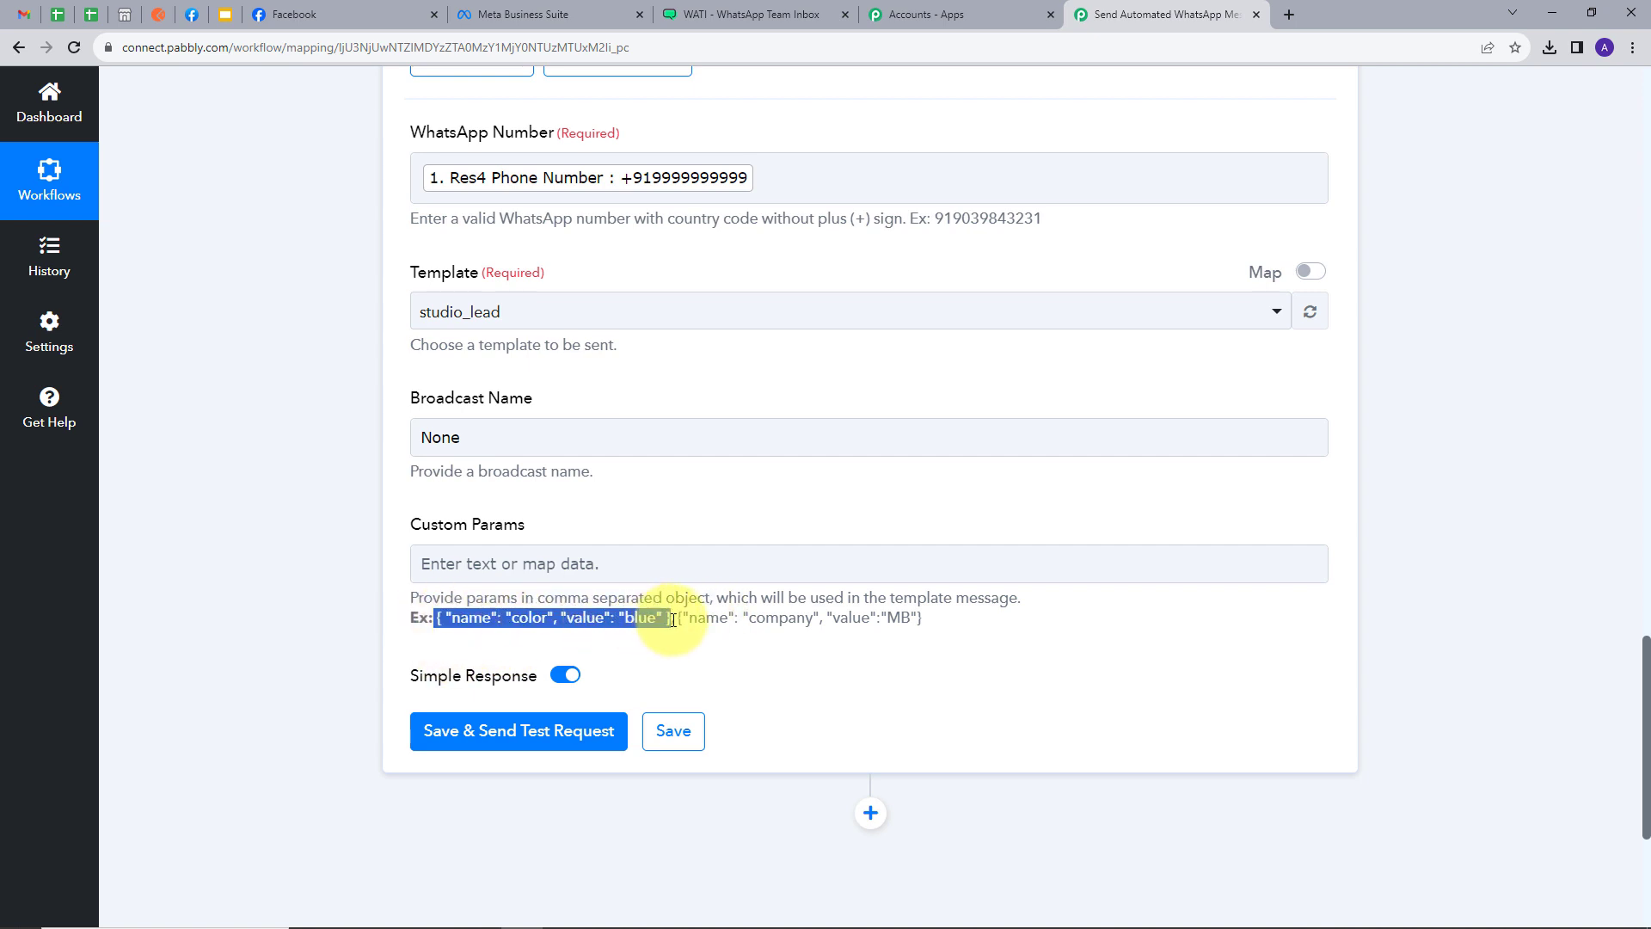
left_click(510, 565)
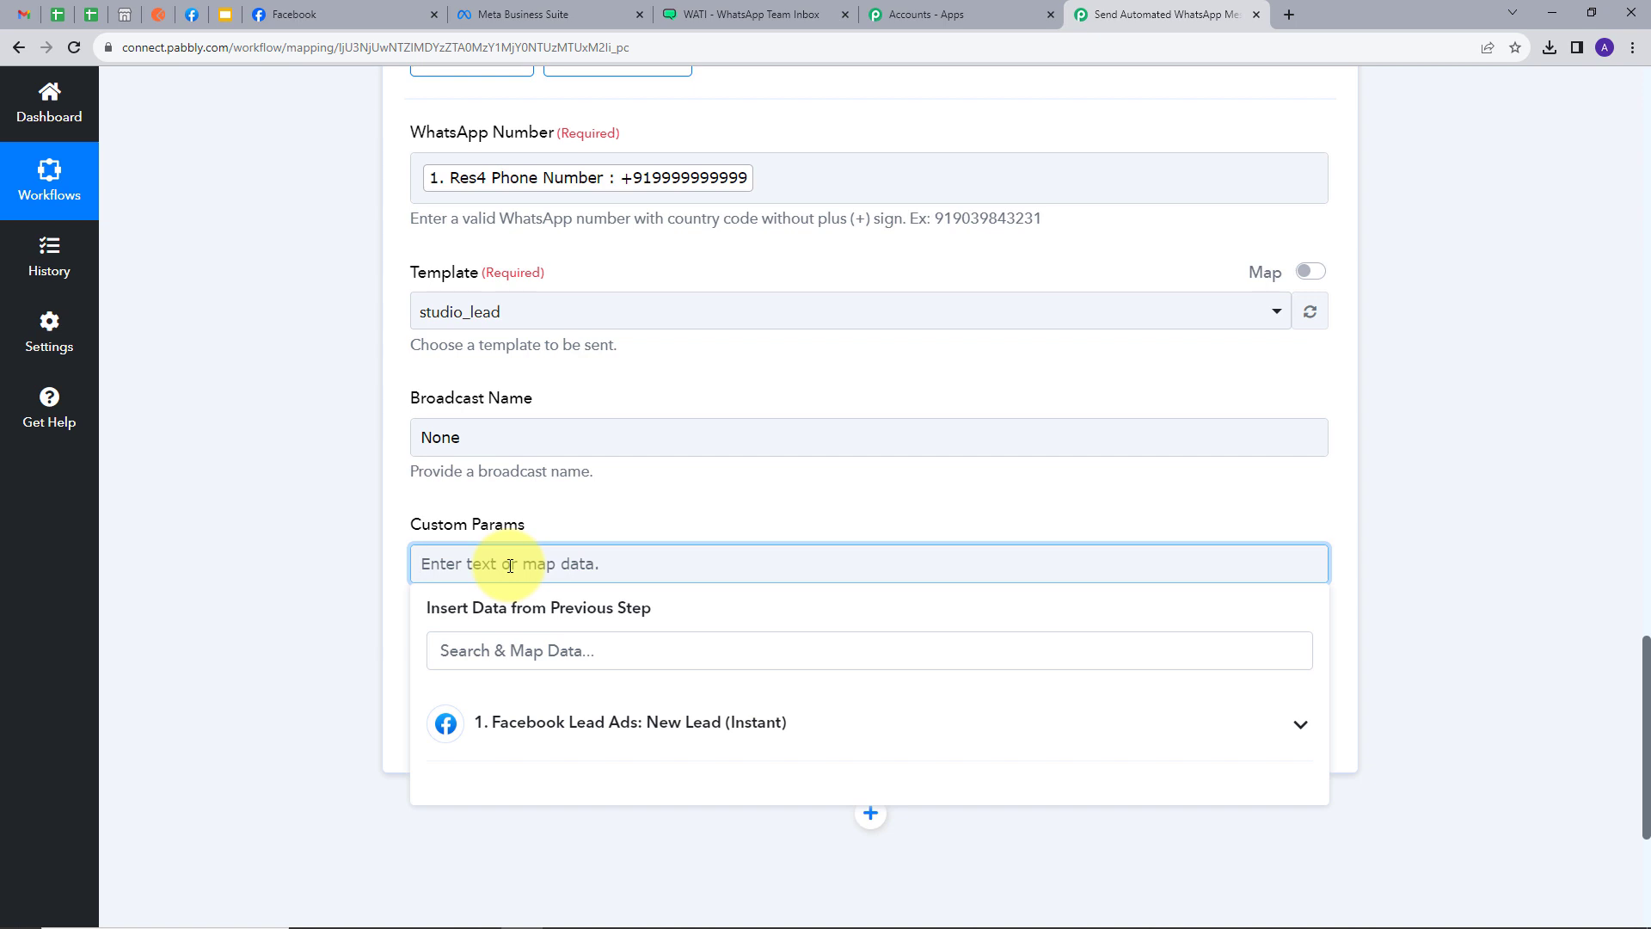
key("ctrl+v")
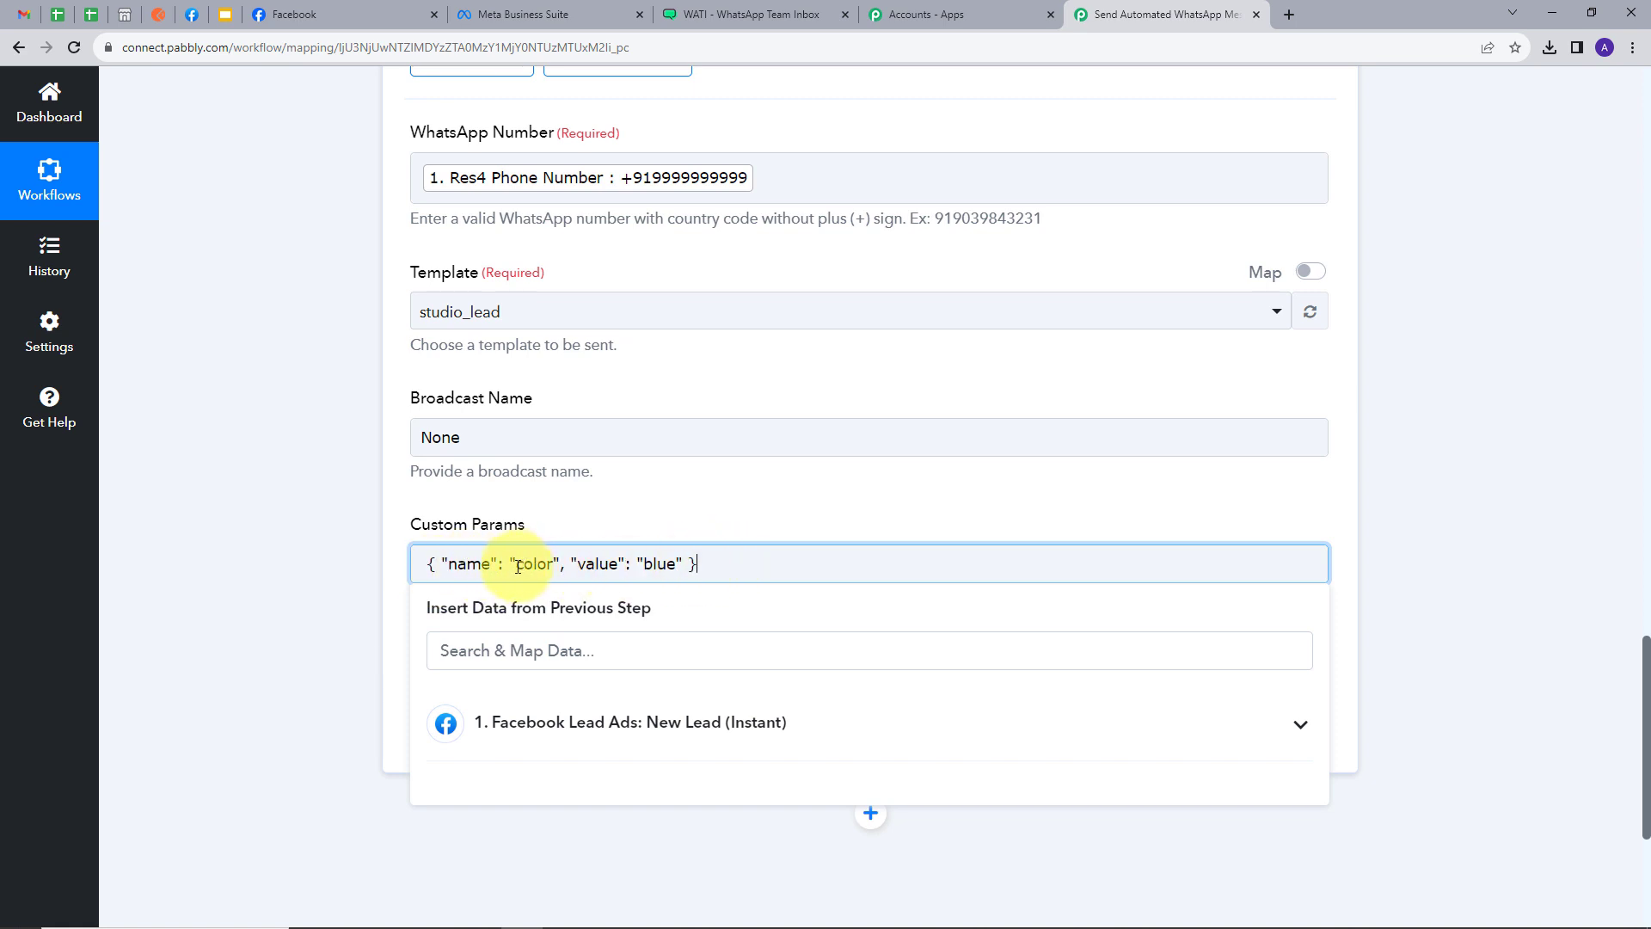
Change the custom parameter's name to "name" and map its value to the lead's Res4 Full Name.
left_click_drag(517, 566, 555, 569)
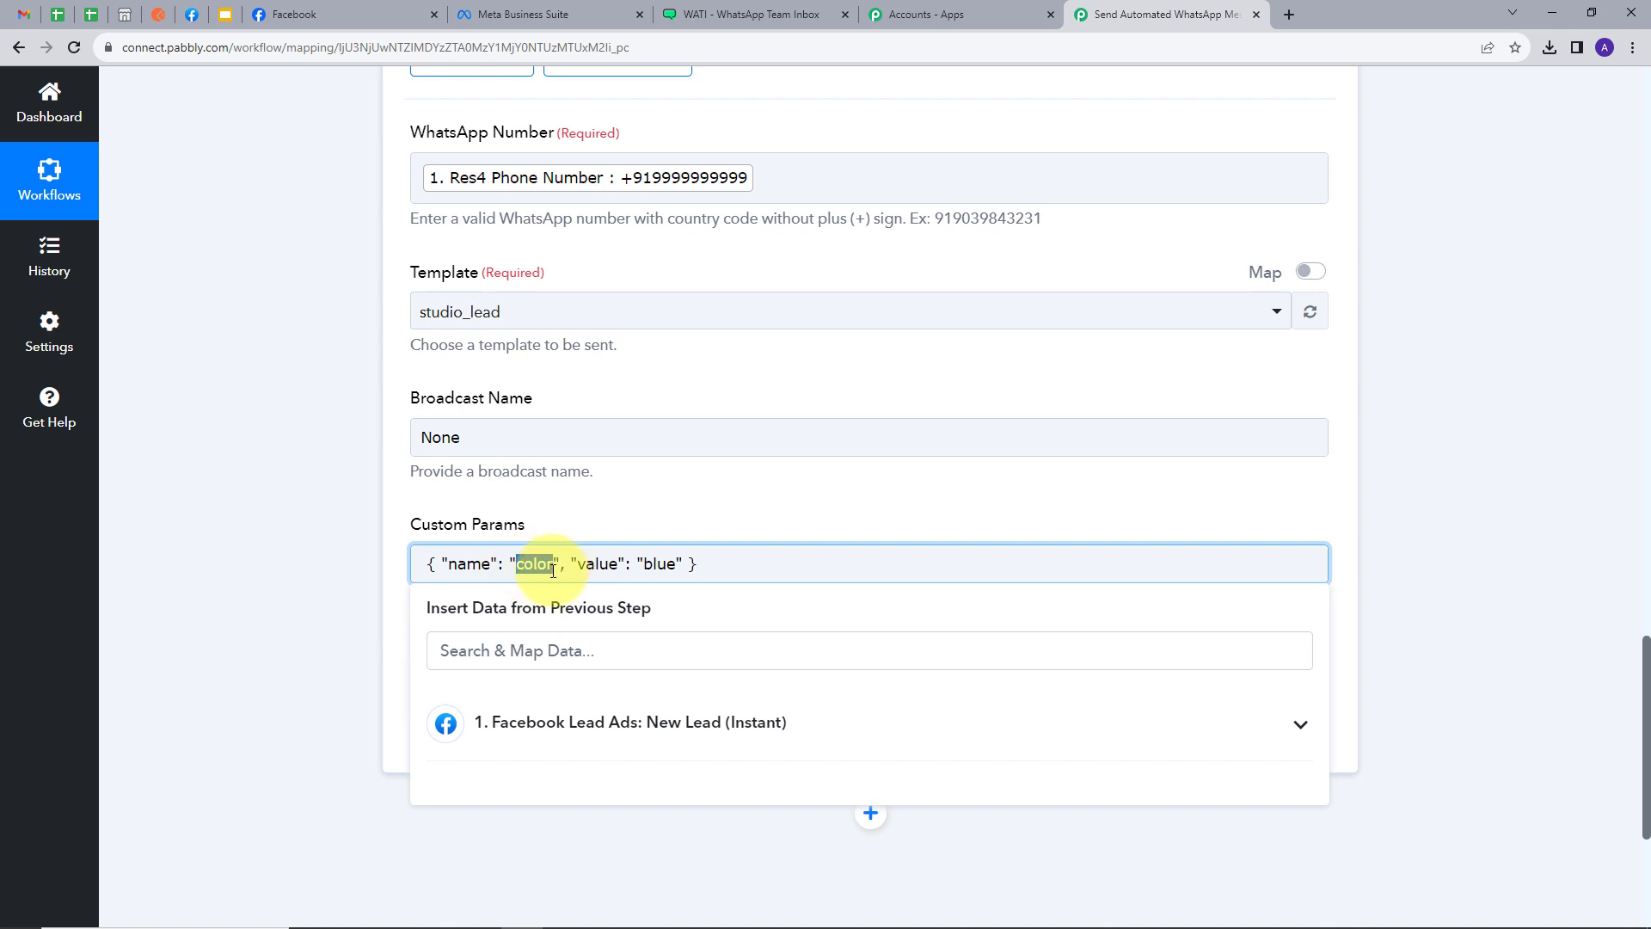
key("BackSpace")
type("name")
left_click_drag(649, 565, 684, 565)
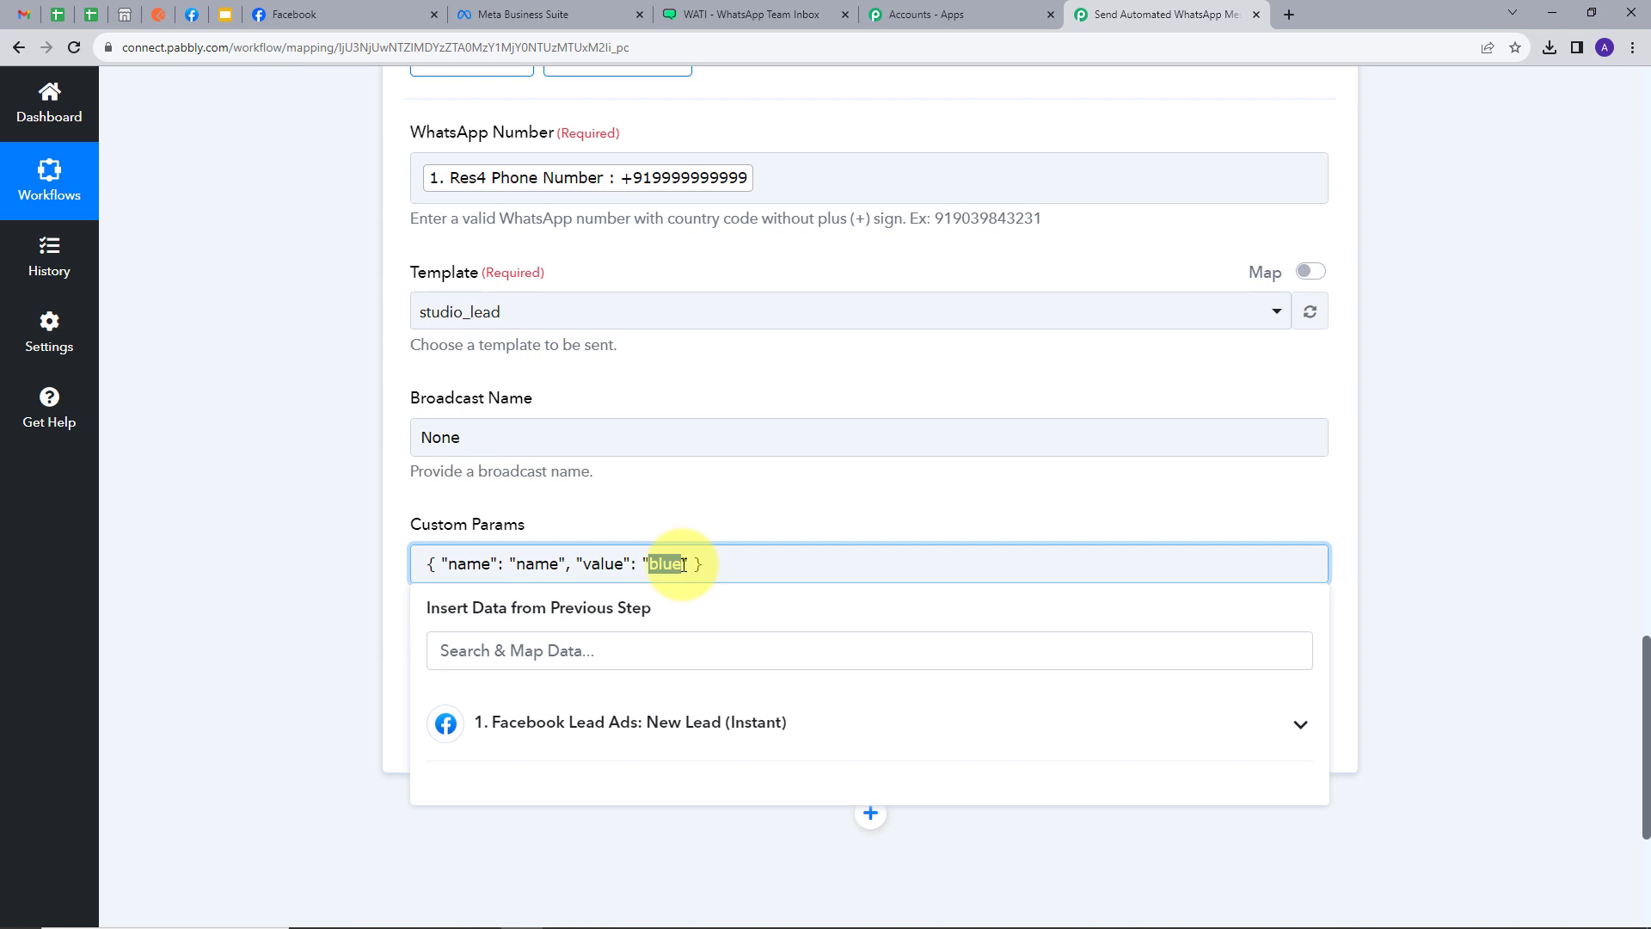
key("BackSpace")
left_click(719, 729)
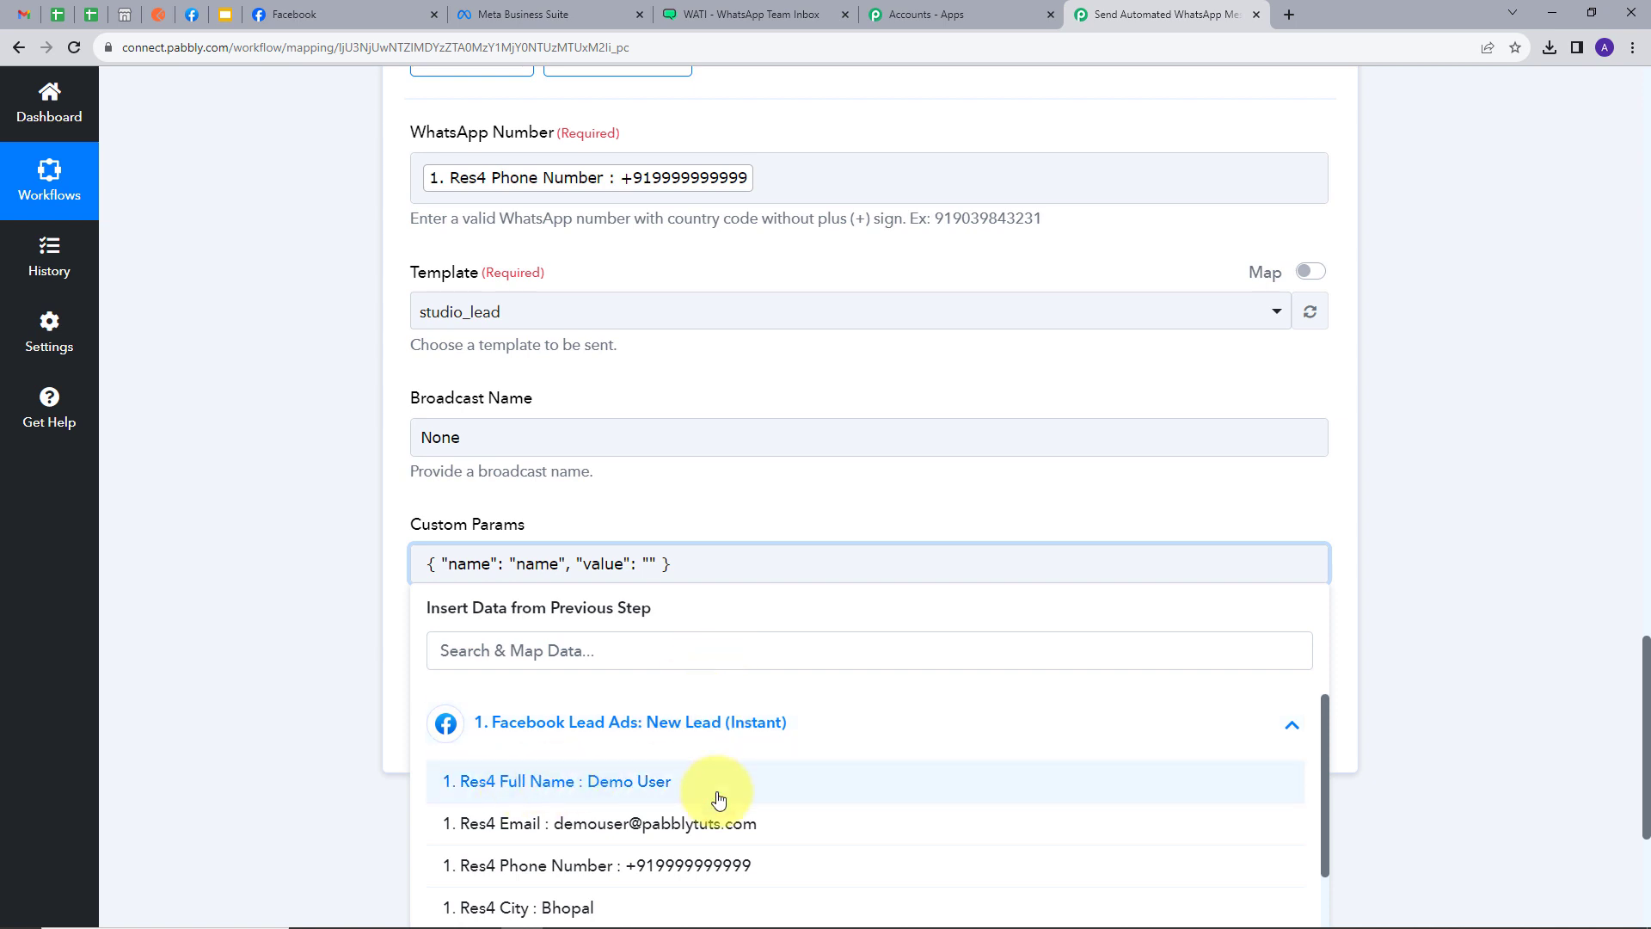
left_click(598, 797)
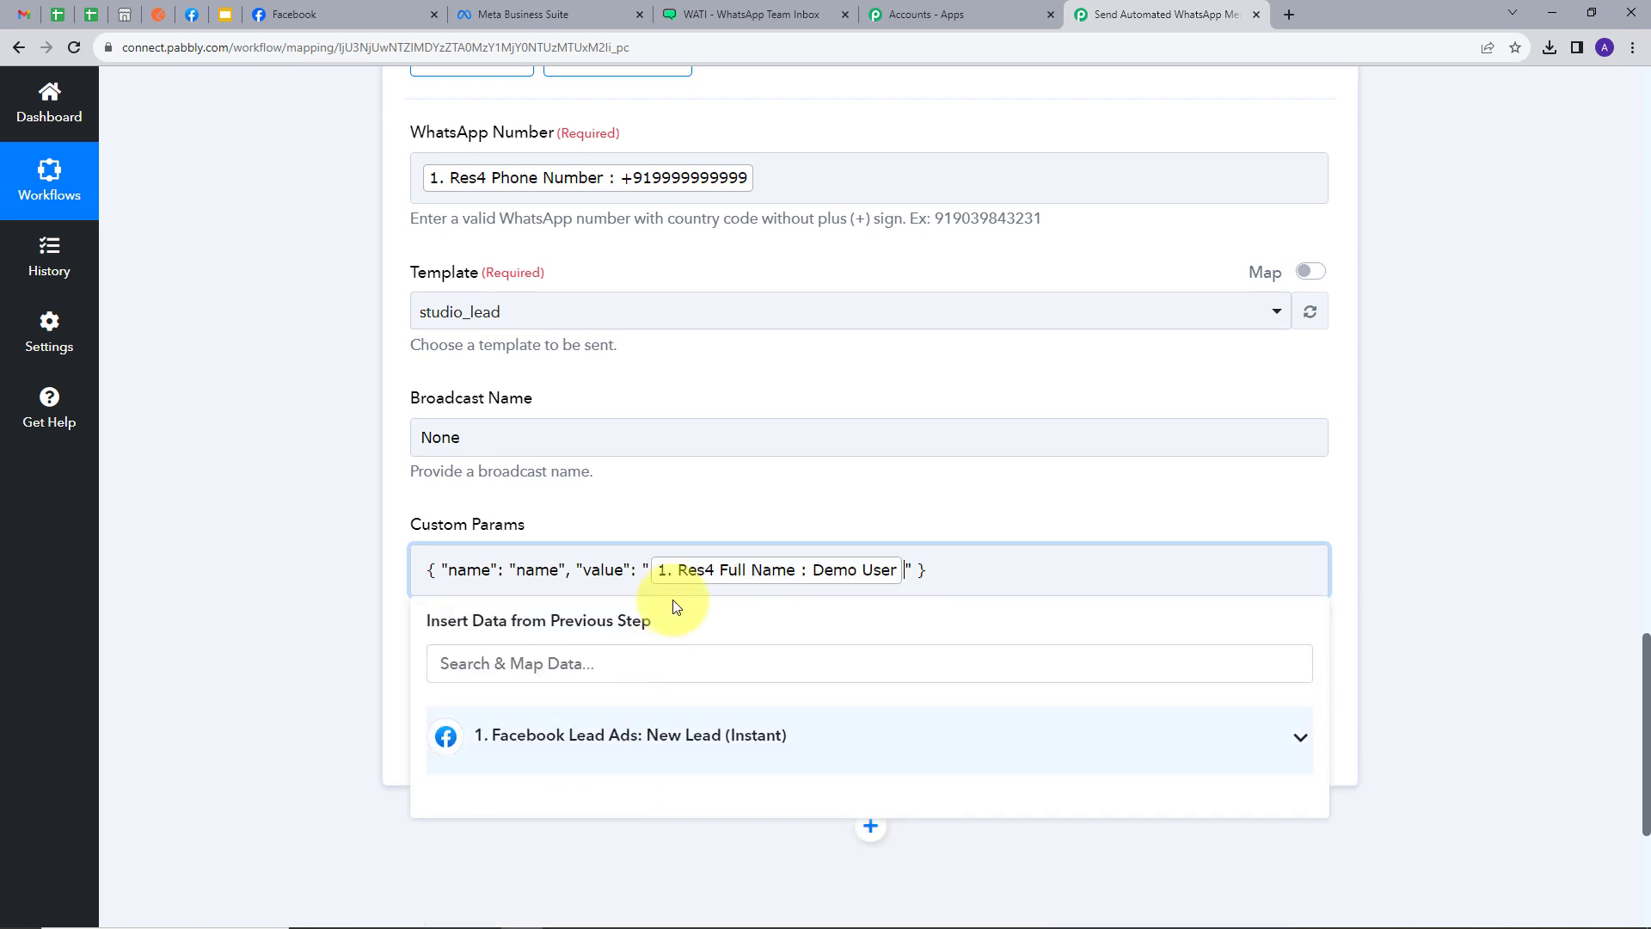
left_click(689, 519)
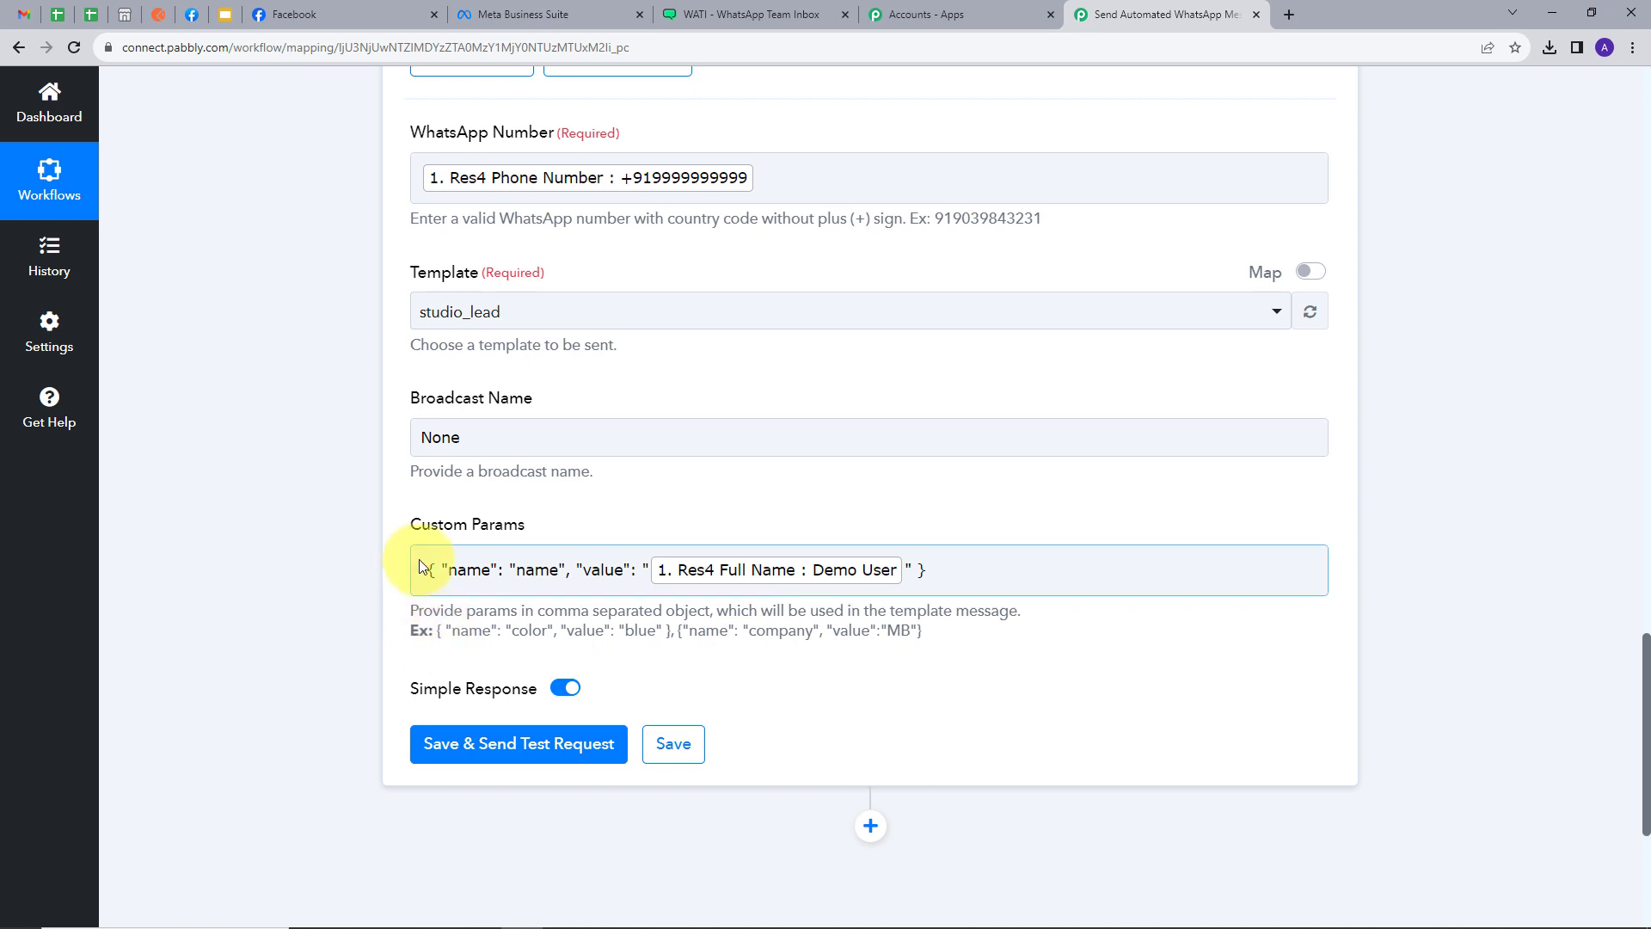
Save the WATI action with a test request, then check the response's Contact Id and the delivered message in WhatsApp Web.
scroll(961, 540, "up", 2)
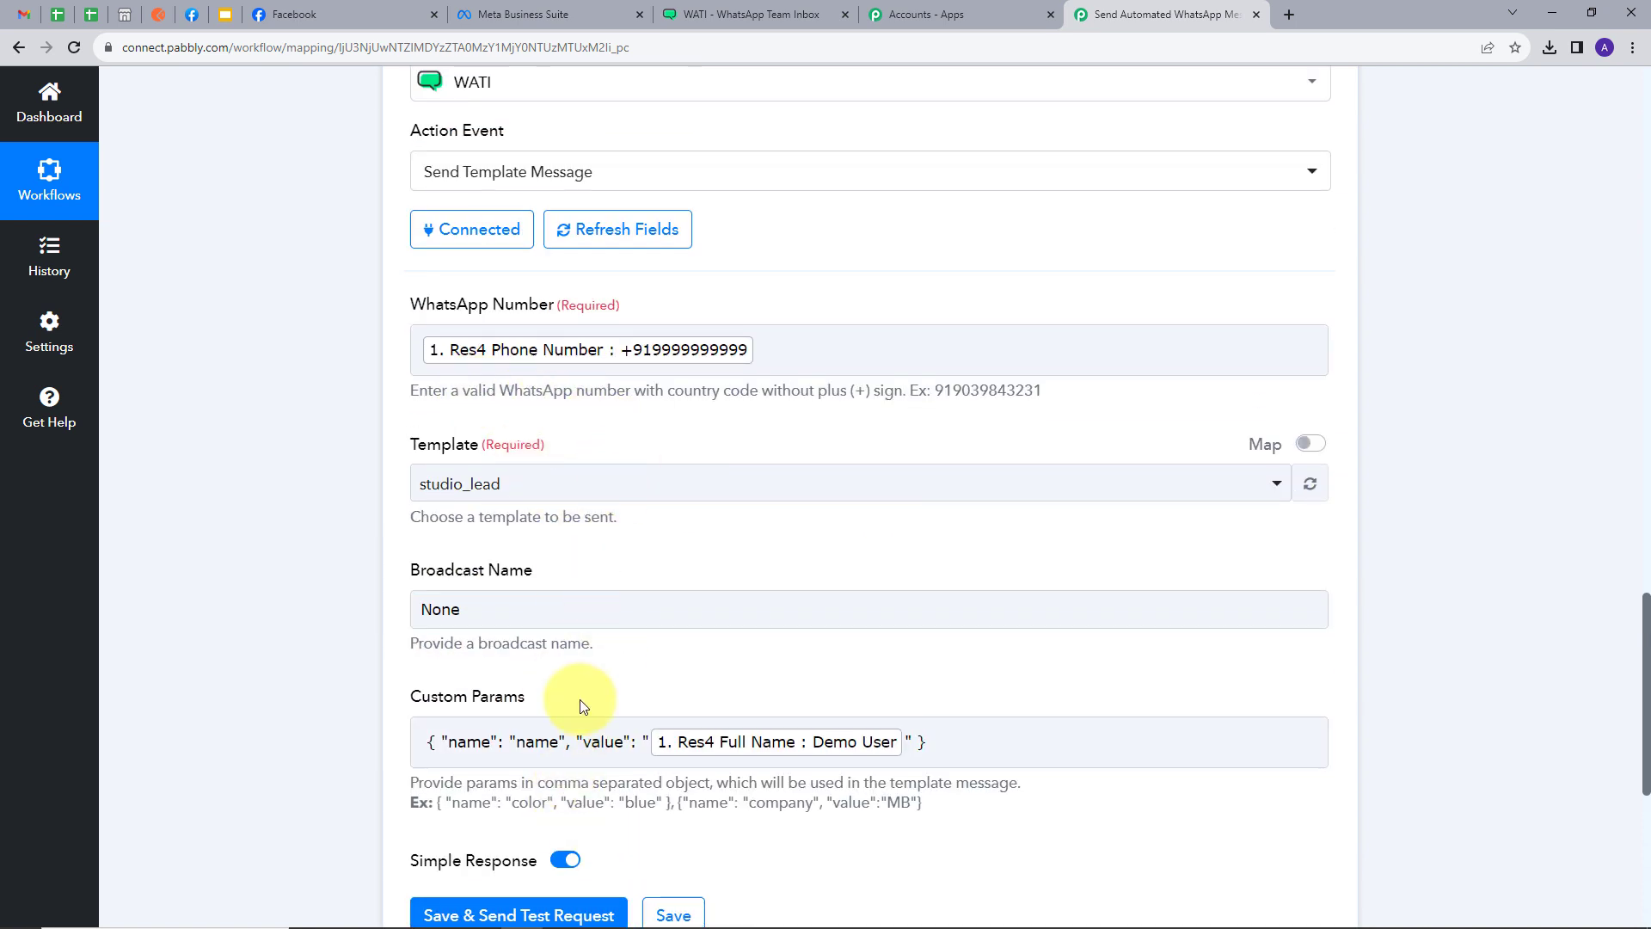
scroll(454, 837, "down", 1)
left_click(454, 837)
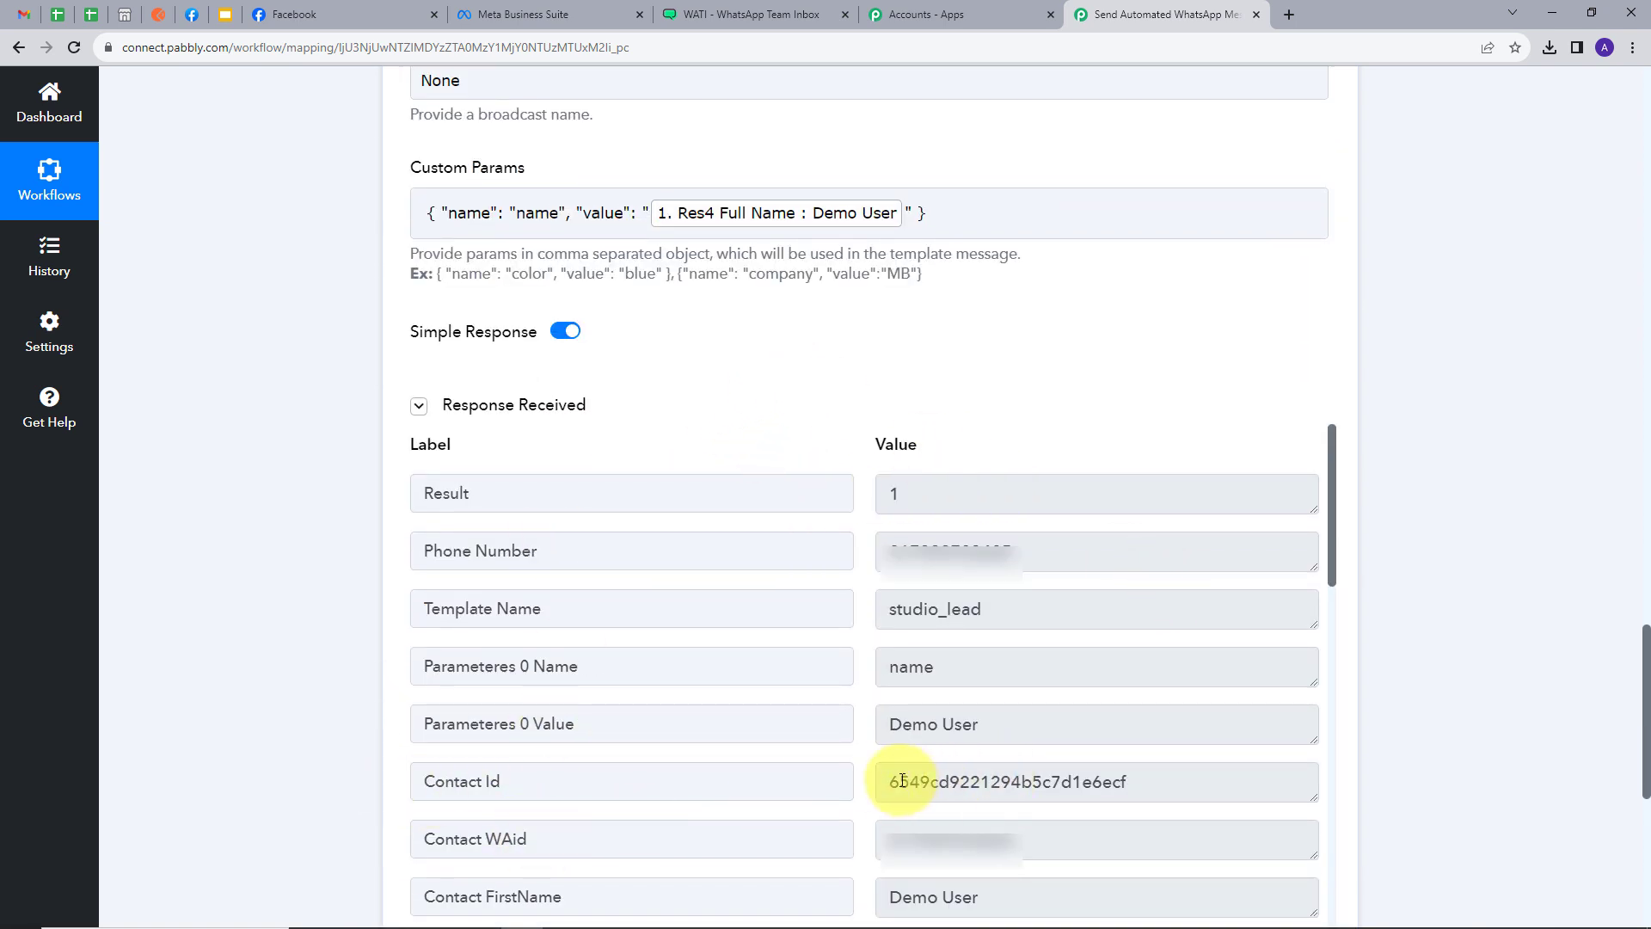
left_click_drag(889, 780, 1165, 777)
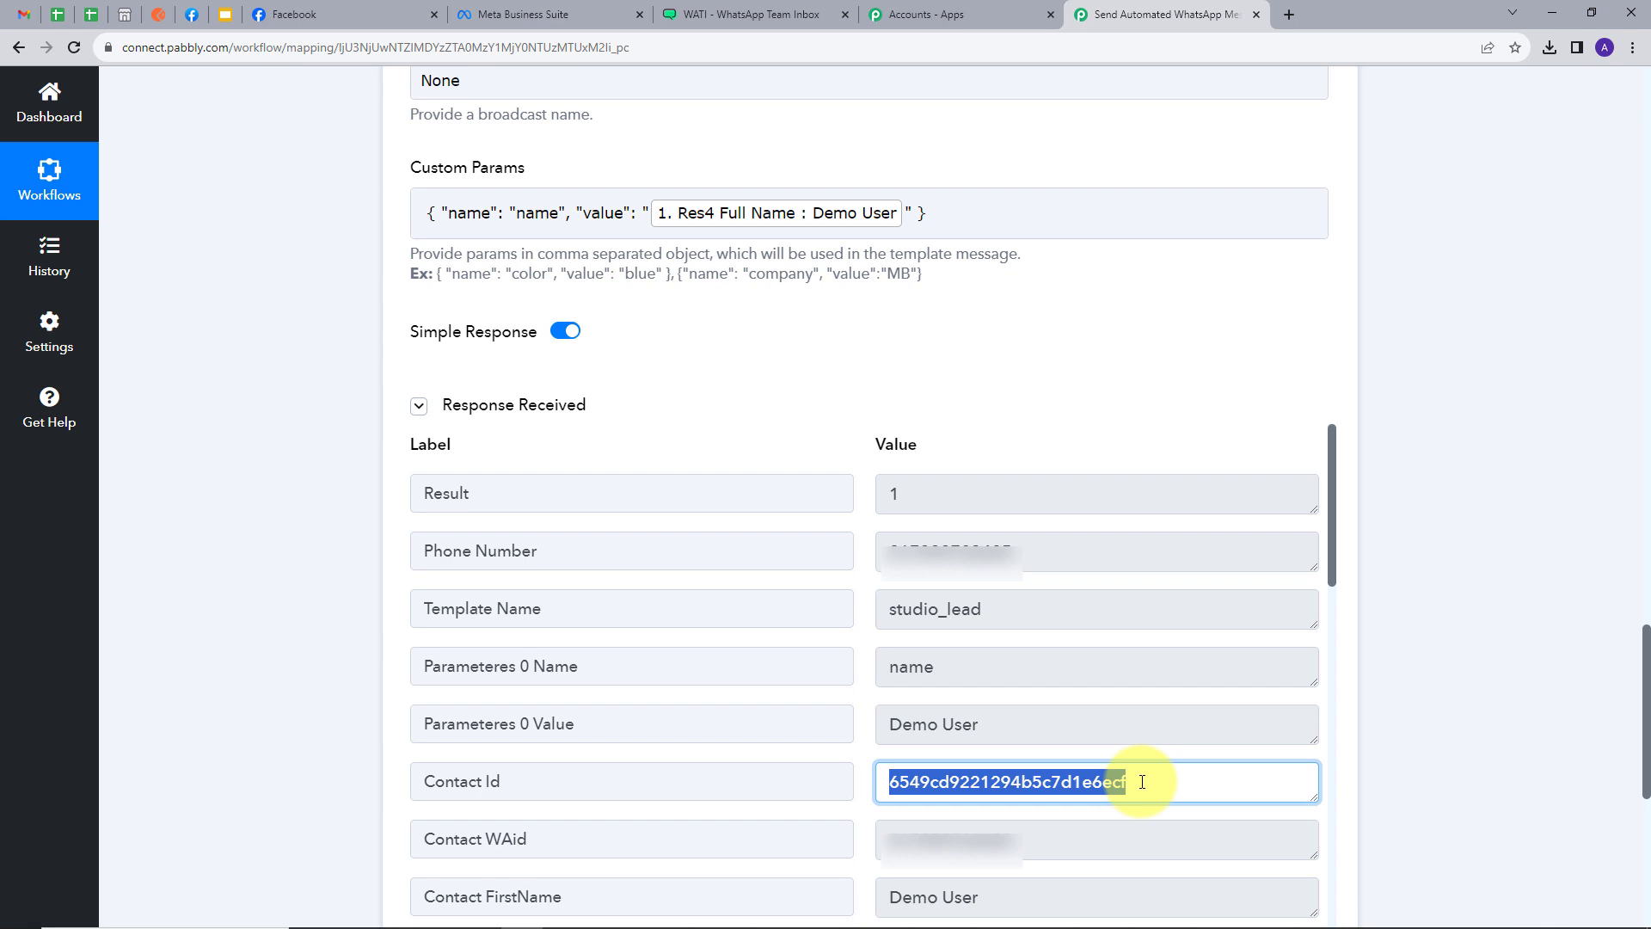
left_click(1272, 14)
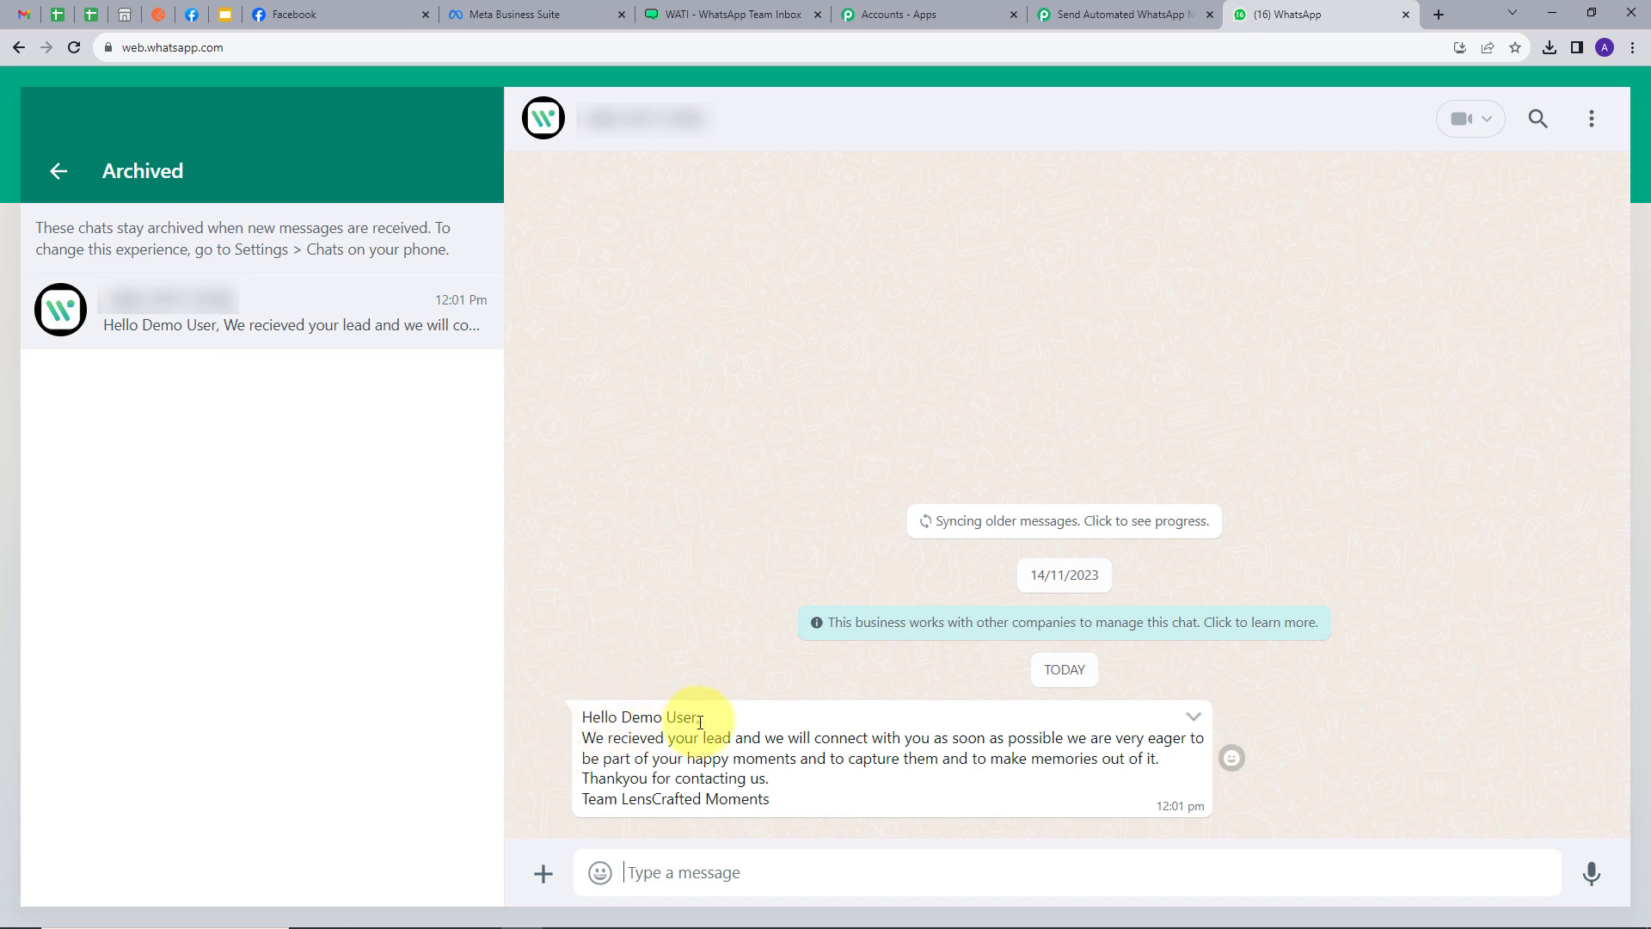
Check the lead's name and the full text of the delivered WhatsApp message, and switch back to the Pabbly Connect workflow.
left_click_drag(622, 719, 692, 717)
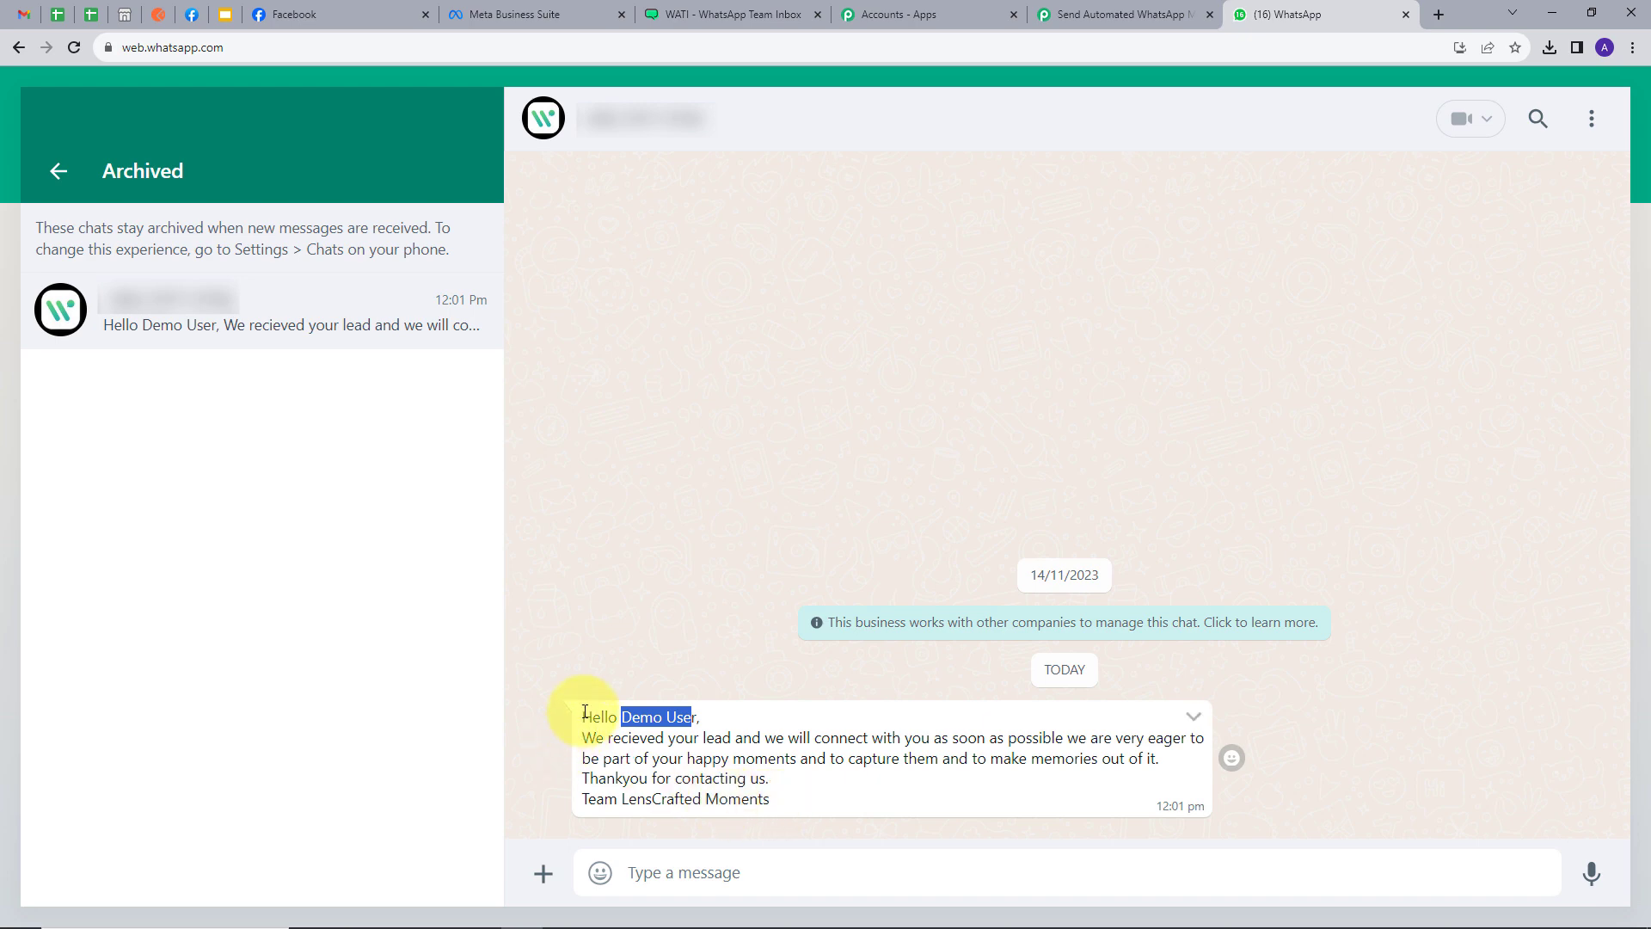
left_click_drag(585, 712, 841, 799)
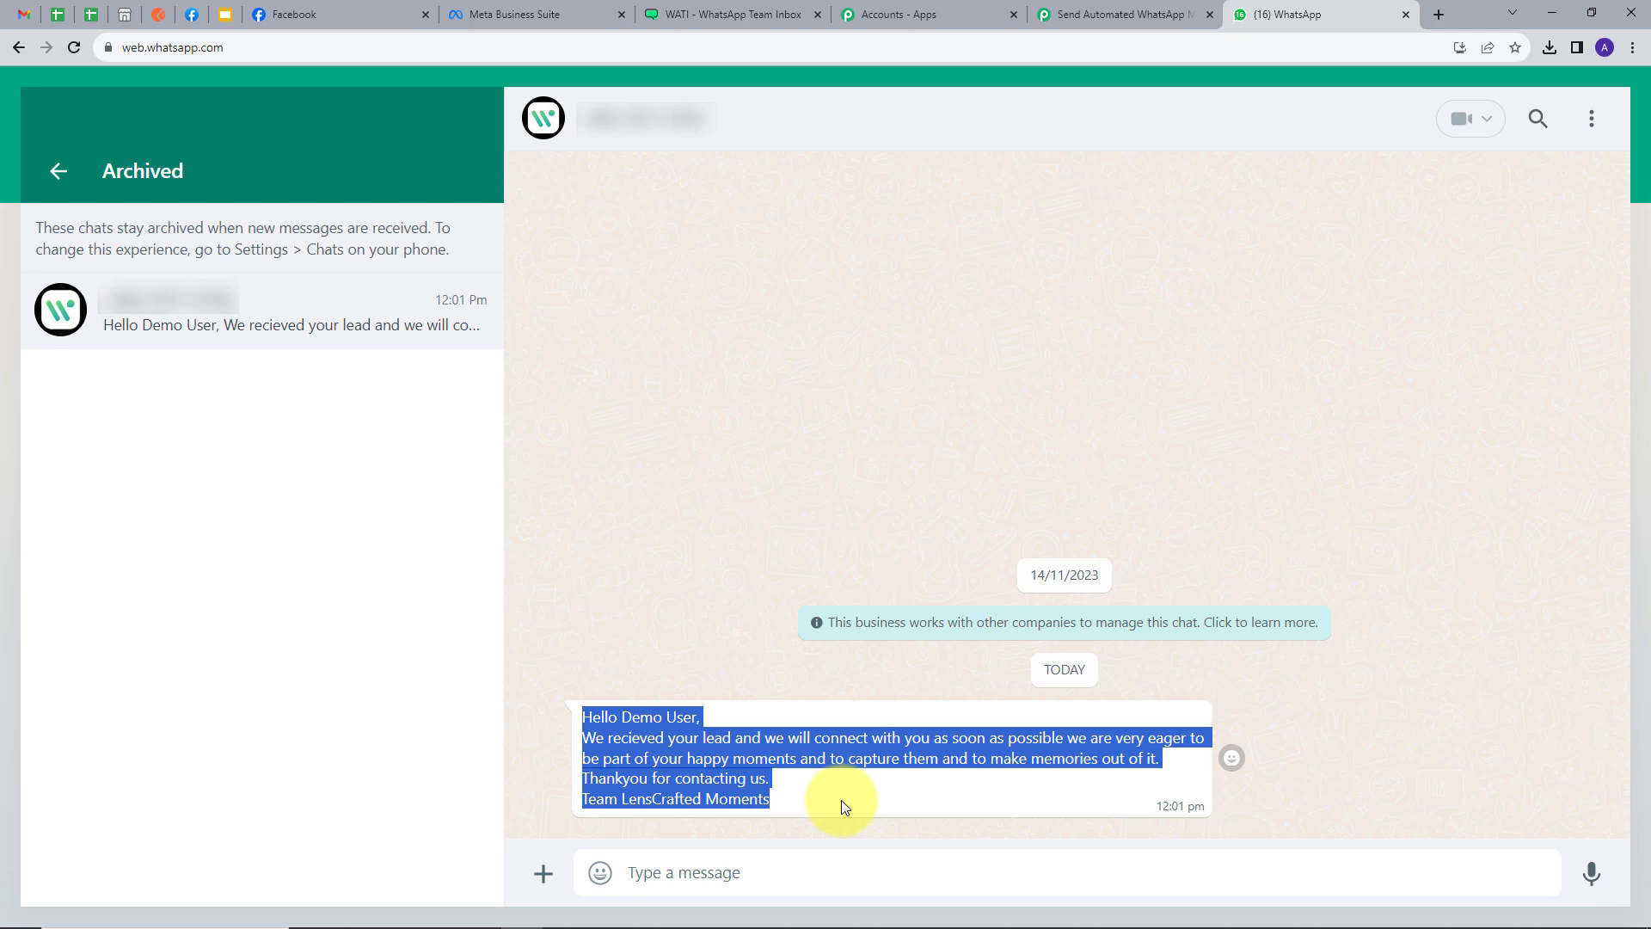
left_click(1066, 14)
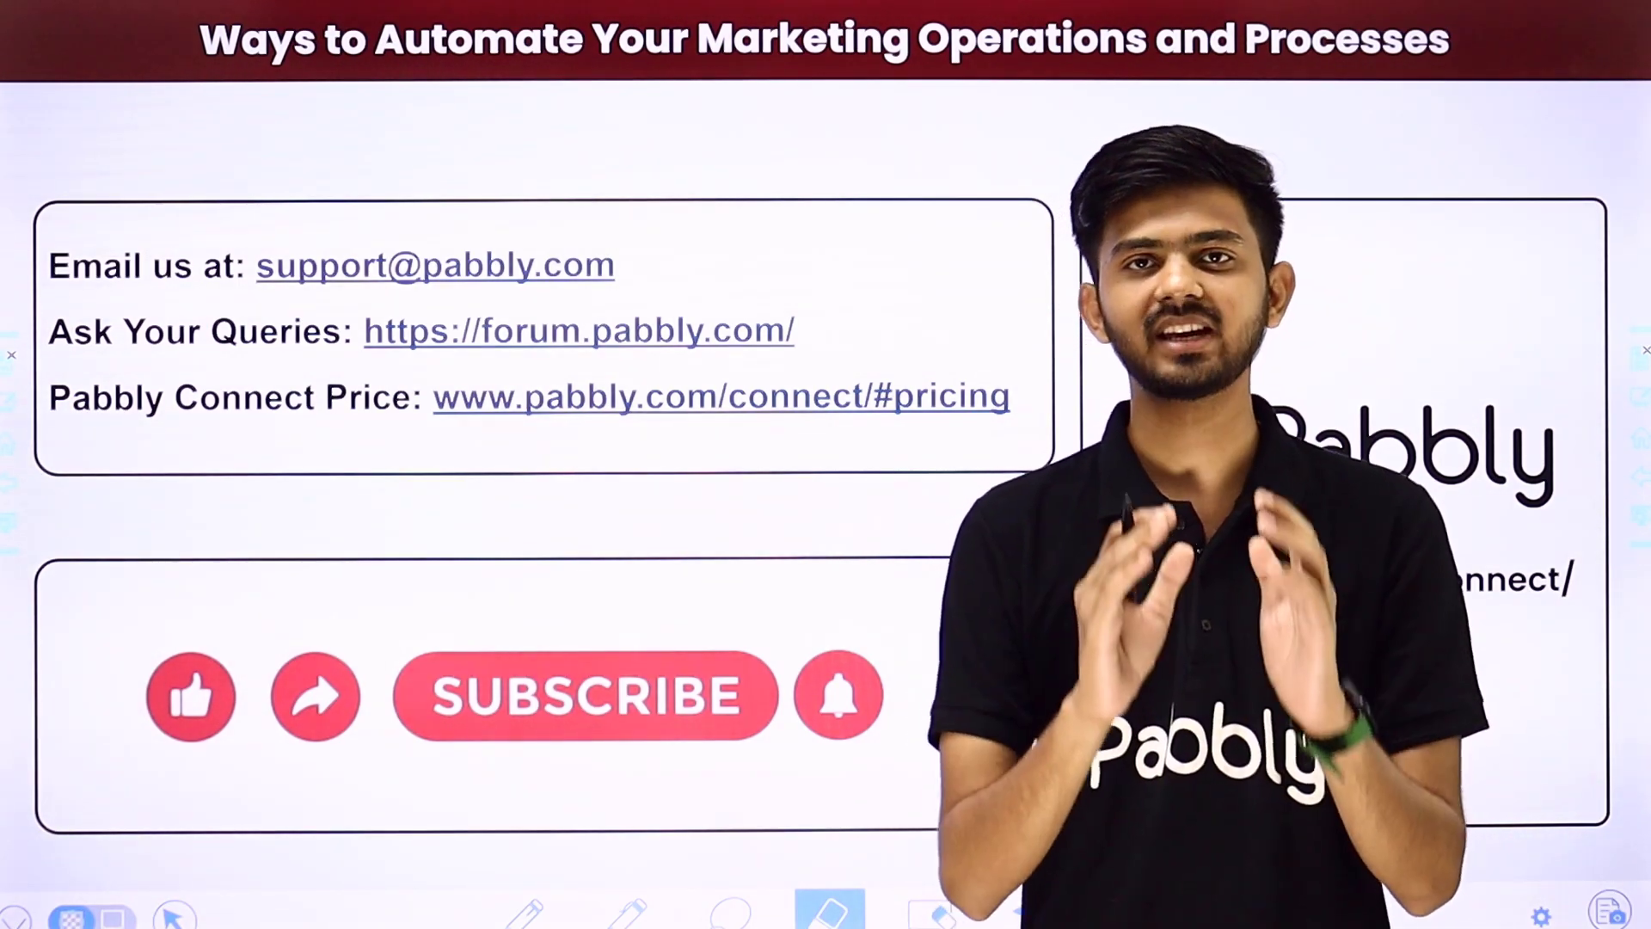
left_click(522, 911)
left_click_drag(662, 270, 791, 171)
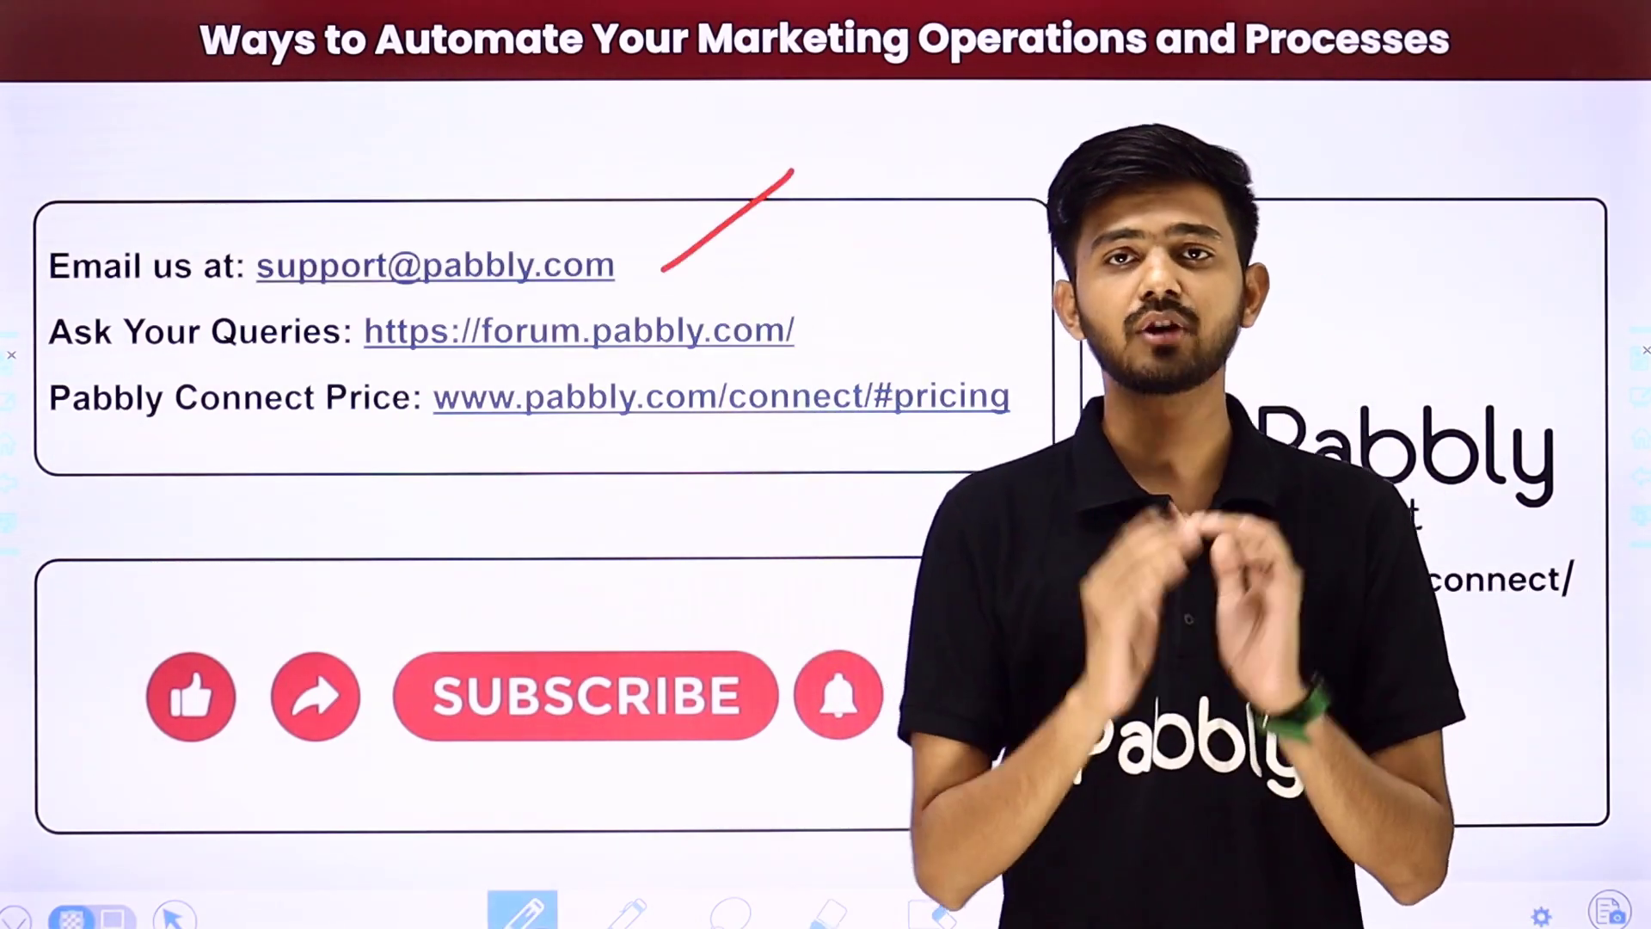
left_click_drag(819, 333, 931, 250)
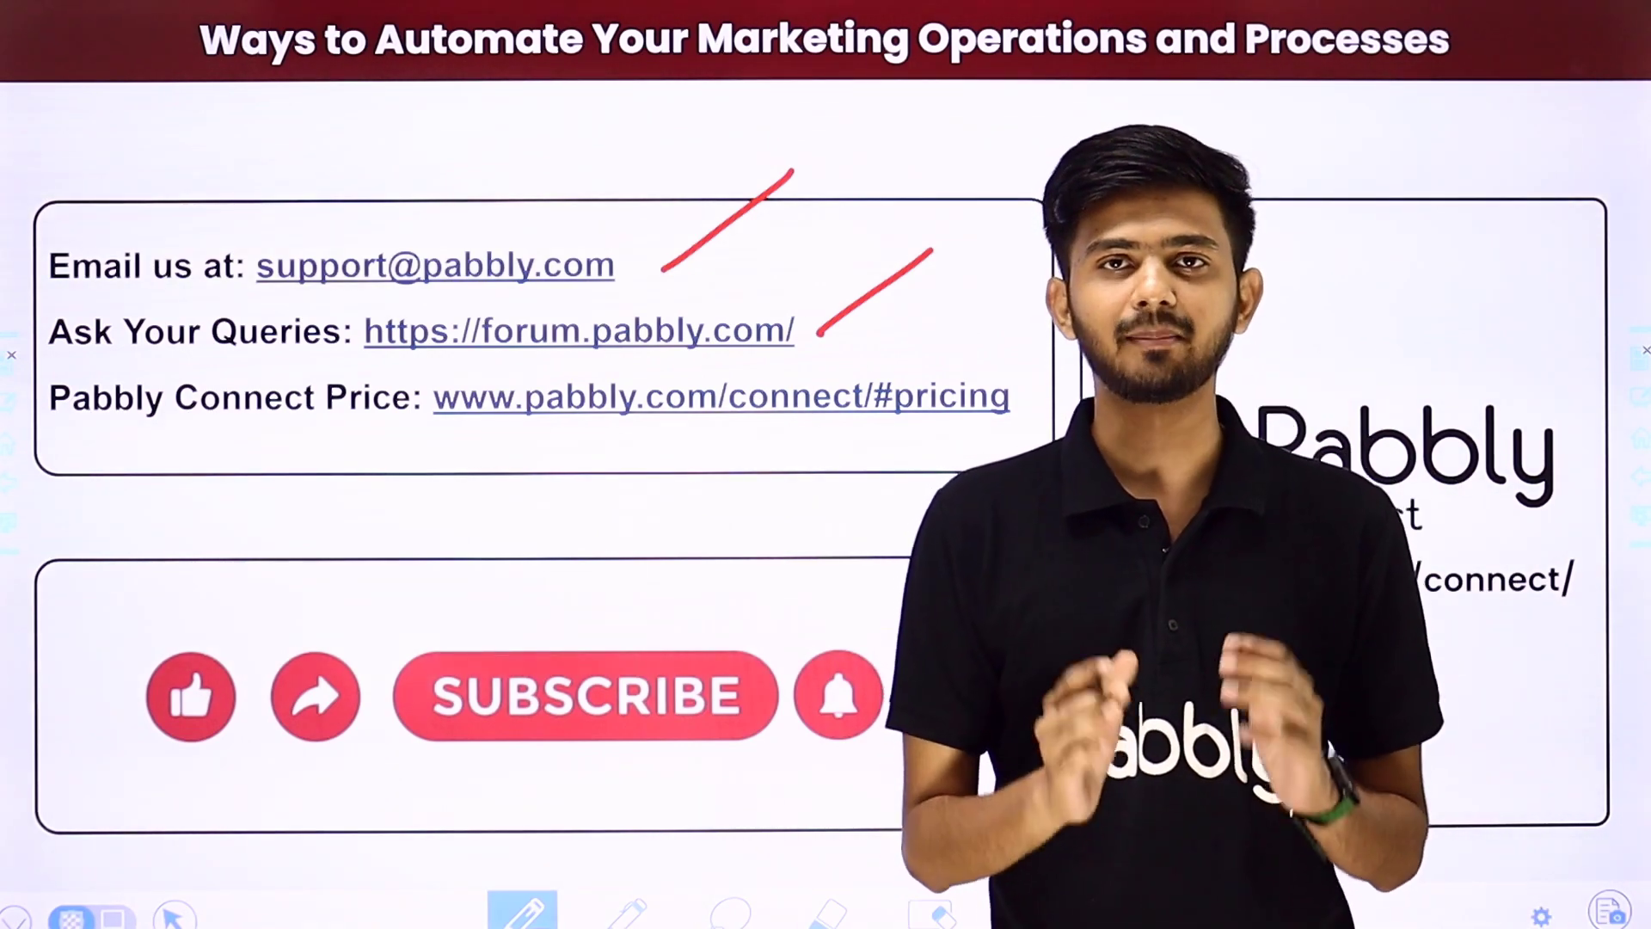
left_click_drag(994, 434, 1122, 340)
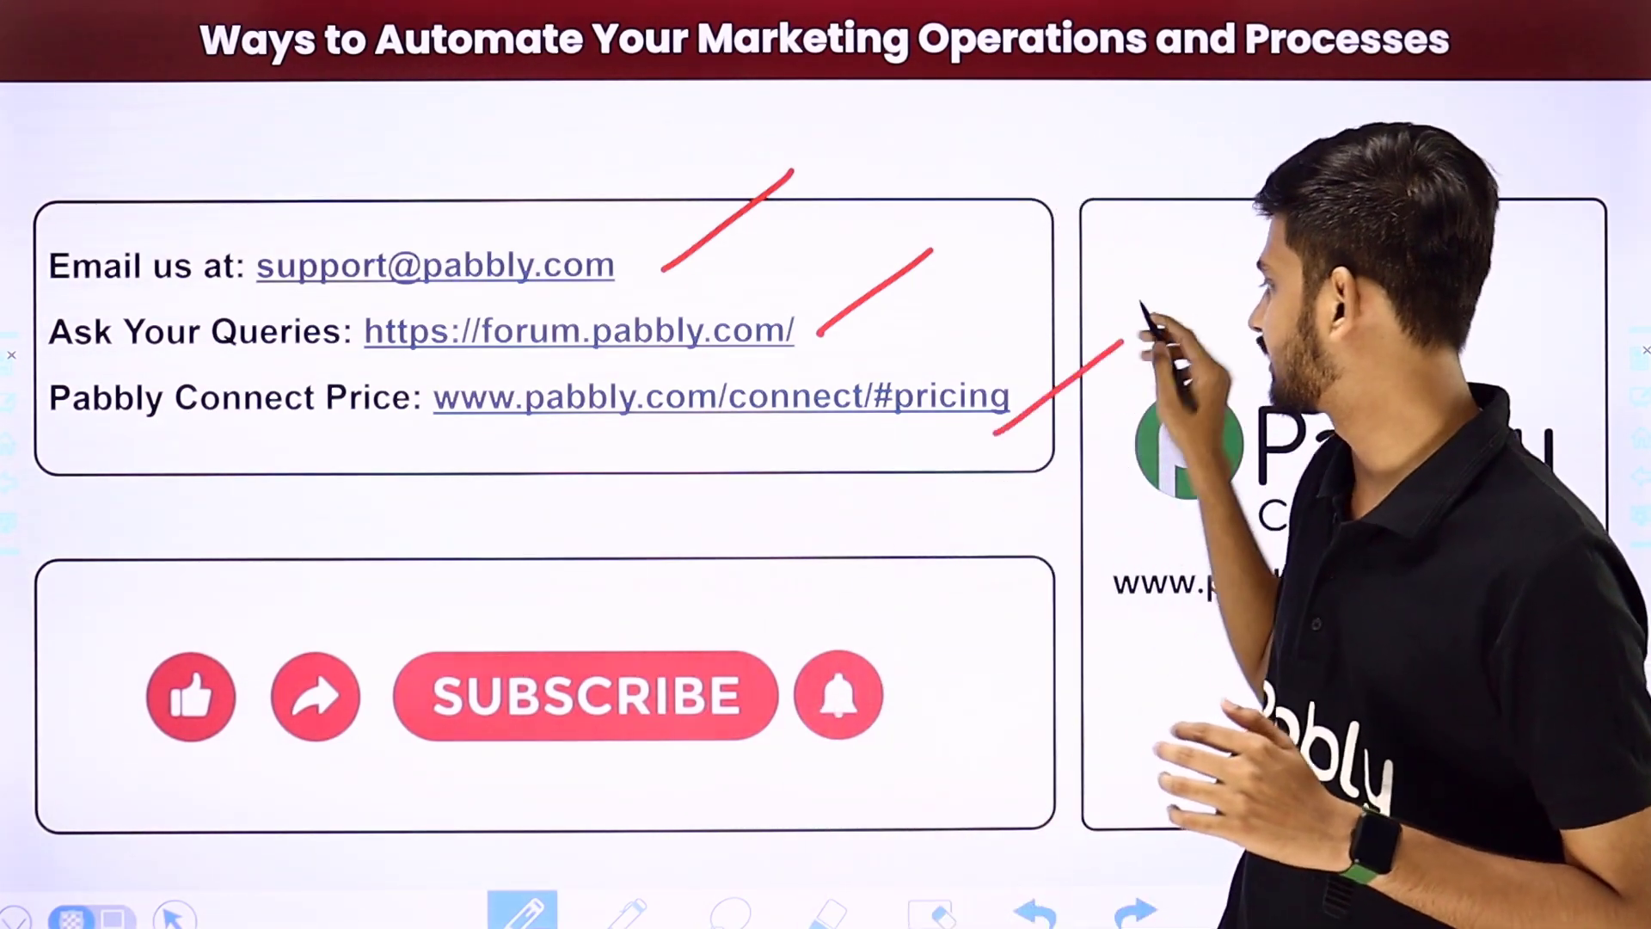